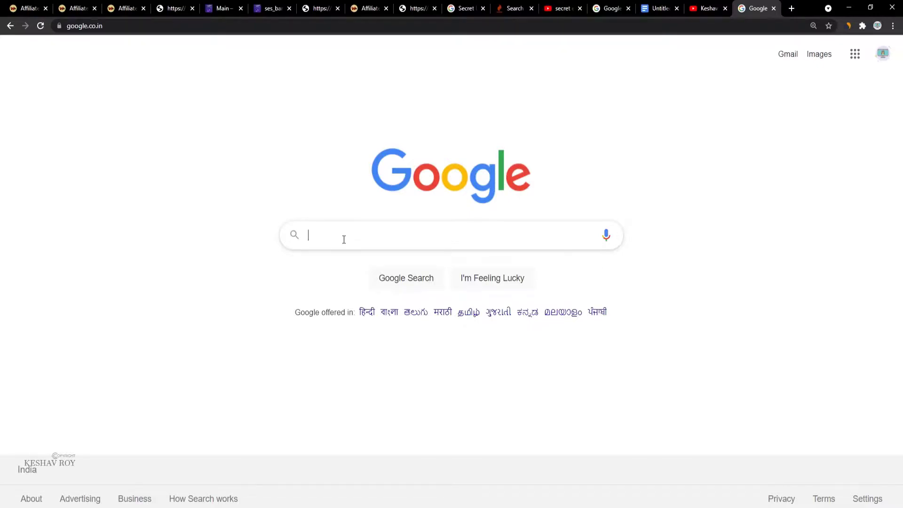
Step: Search Google for warriorplus
type("WARRIO")
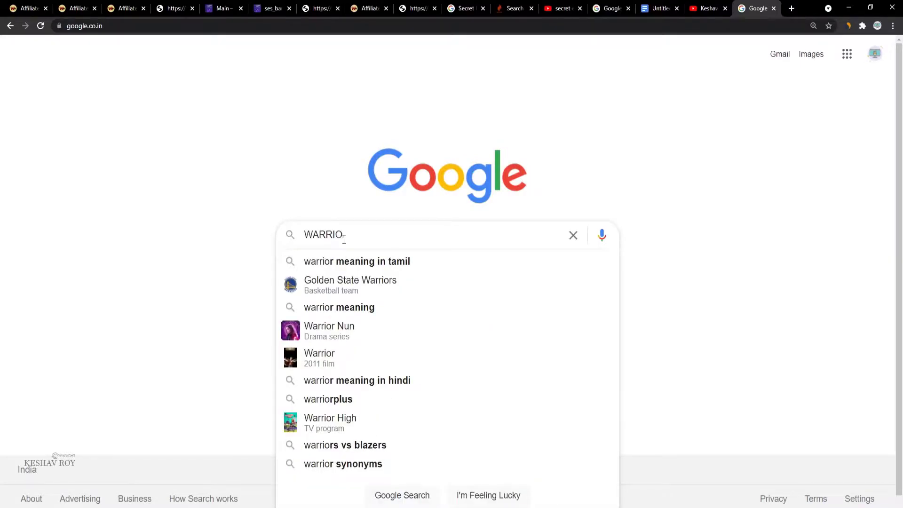
type("R PL")
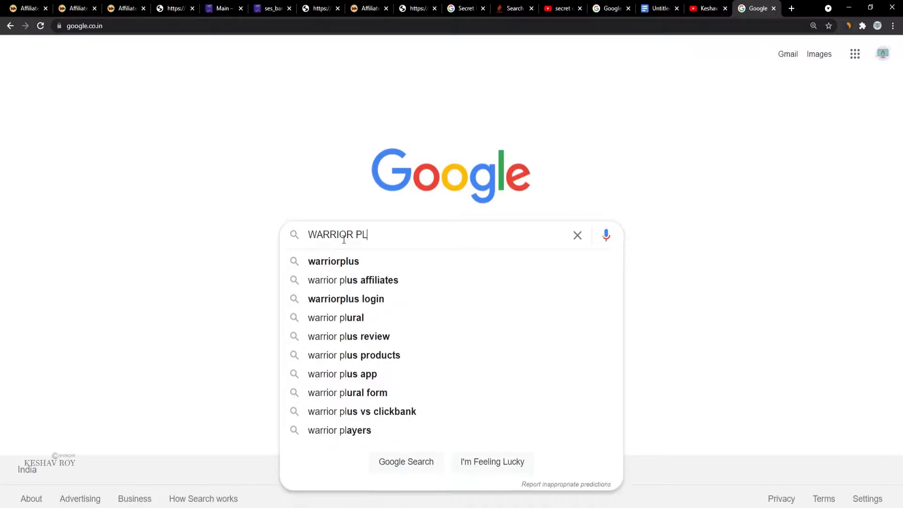
key("Down")
key("Return")
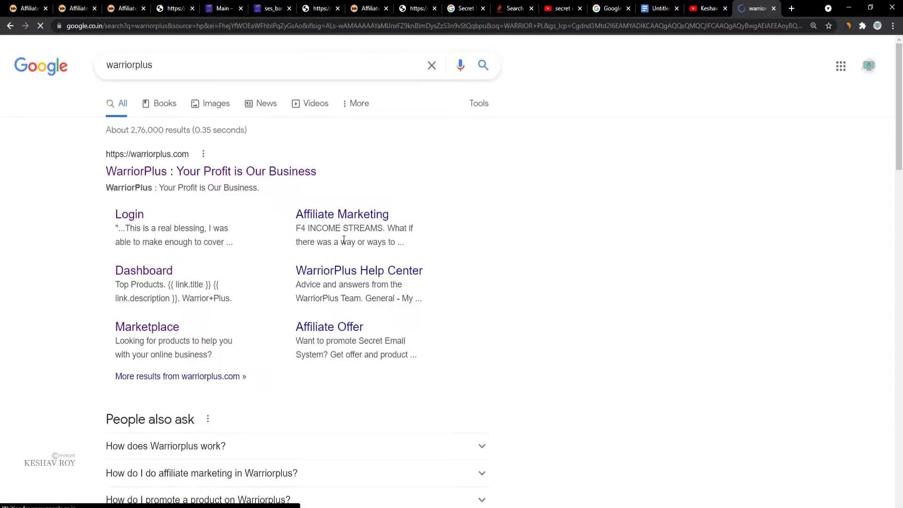
scroll(188, 174, "down", 4)
scroll(193, 201, "up", 4)
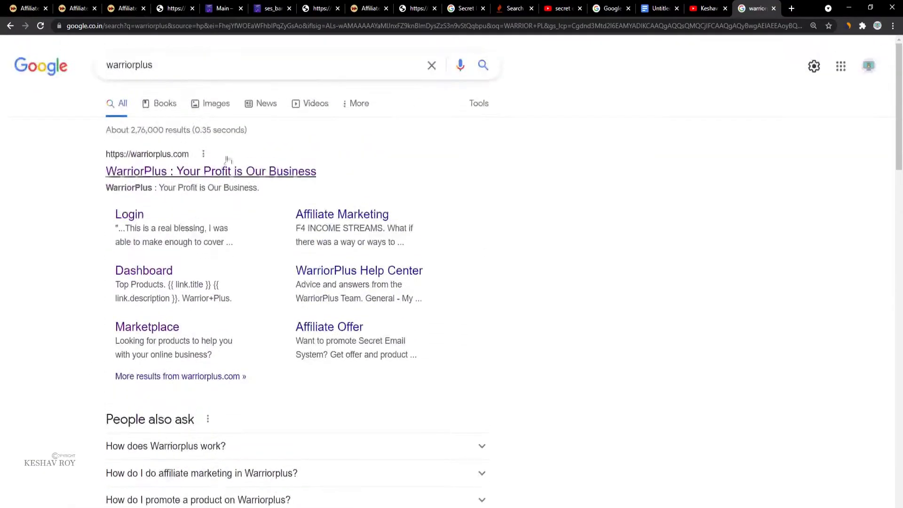
Step: Open the WarriorPlus website from the search results and go to its free account sign-up form
right_click(221, 165)
left_click(203, 172)
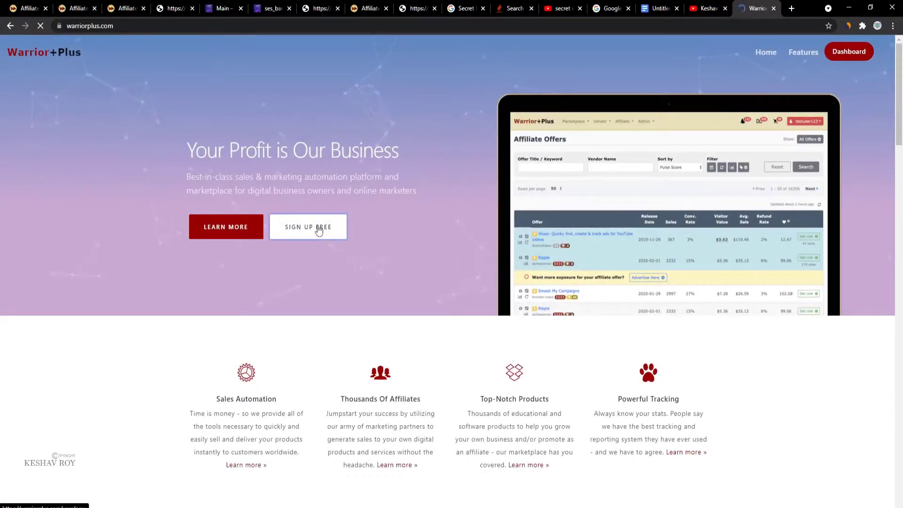
left_click(318, 229)
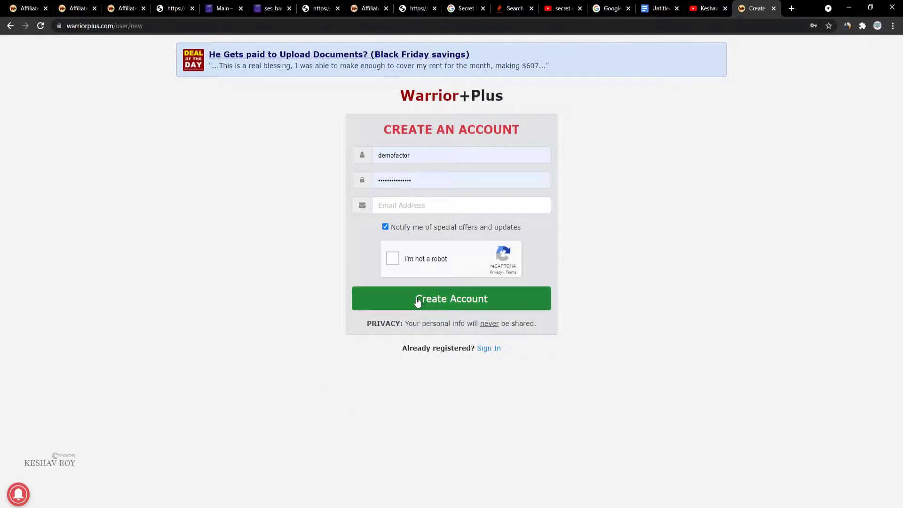
Step: Switch to the signed-in WarriorPlus Affiliate Offers page, look through the offer list and reopen the Offers section
left_click(26, 8)
scroll(302, 192, "up", 5)
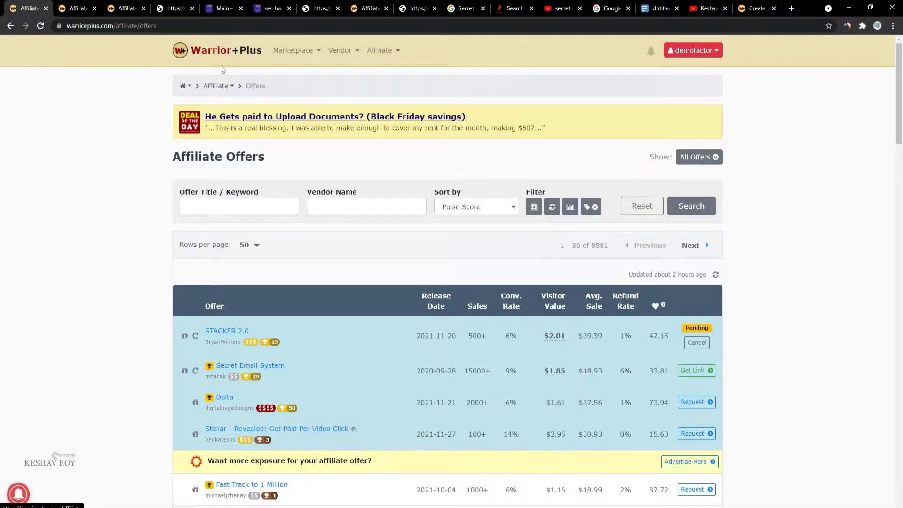
left_click(217, 86)
scroll(232, 165, "down", 7)
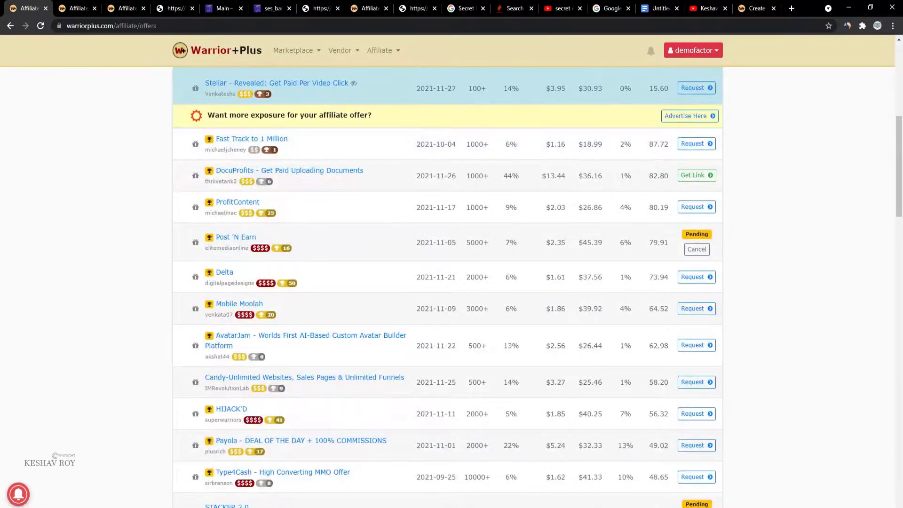
scroll(882, 238, "up", 6)
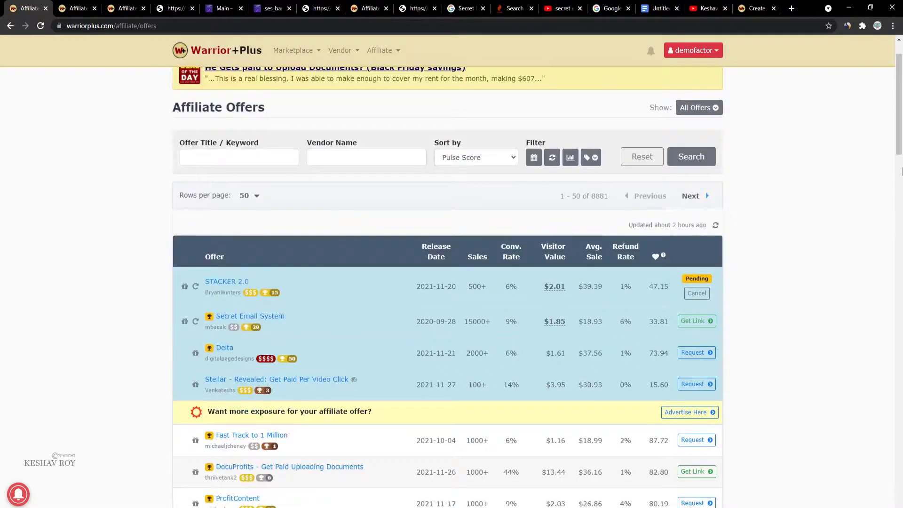
scroll(223, 305, "up", 1)
scroll(223, 304, "up", 1)
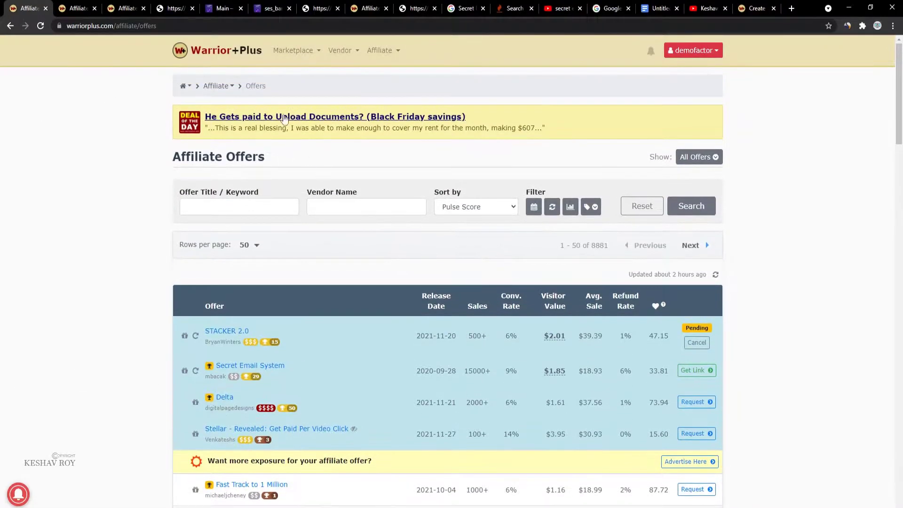
left_click(382, 50)
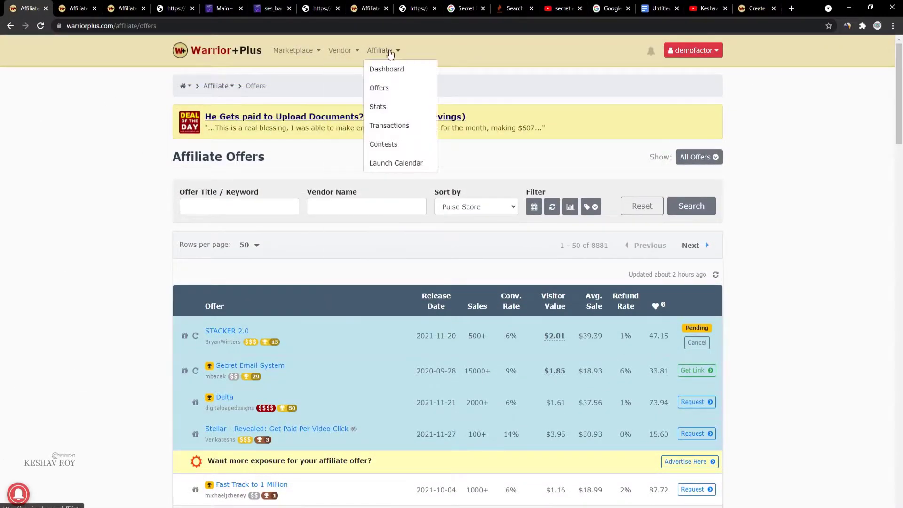
left_click(391, 92)
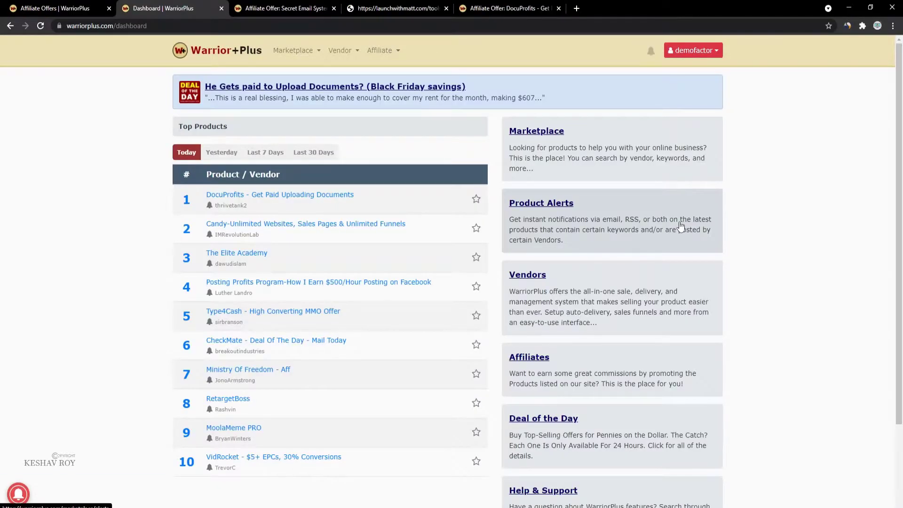
Step: Review the top products on the WarriorPlus dashboard and open the affiliate offers list from there
scroll(235, 329, "down", 3)
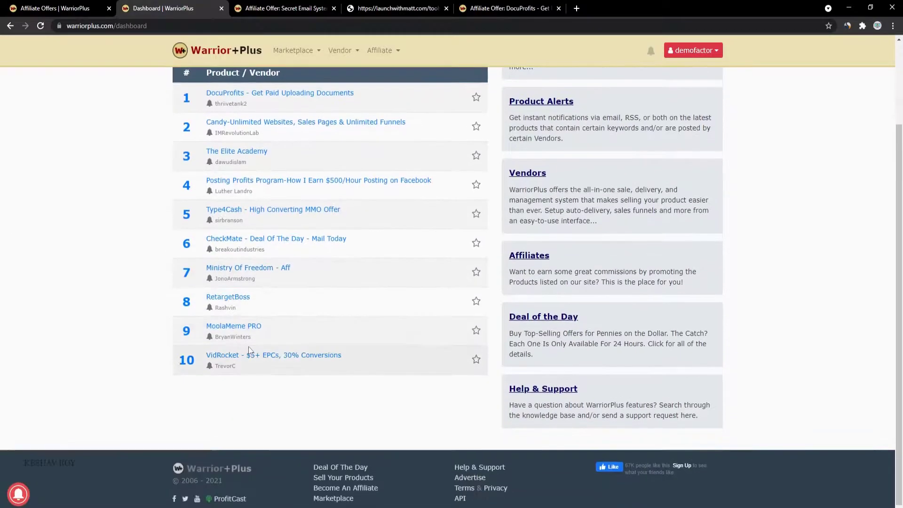
scroll(371, 429, "up", 3)
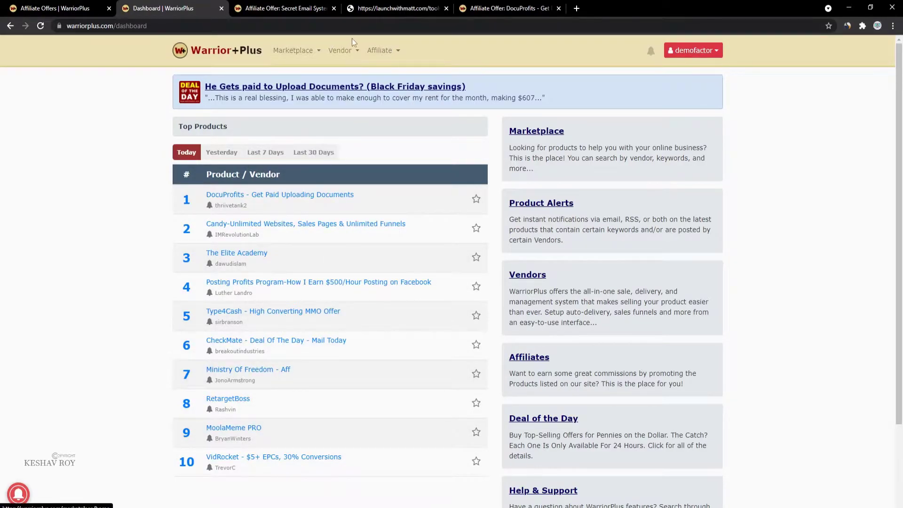
mouse_move(396, 52)
left_click(390, 95)
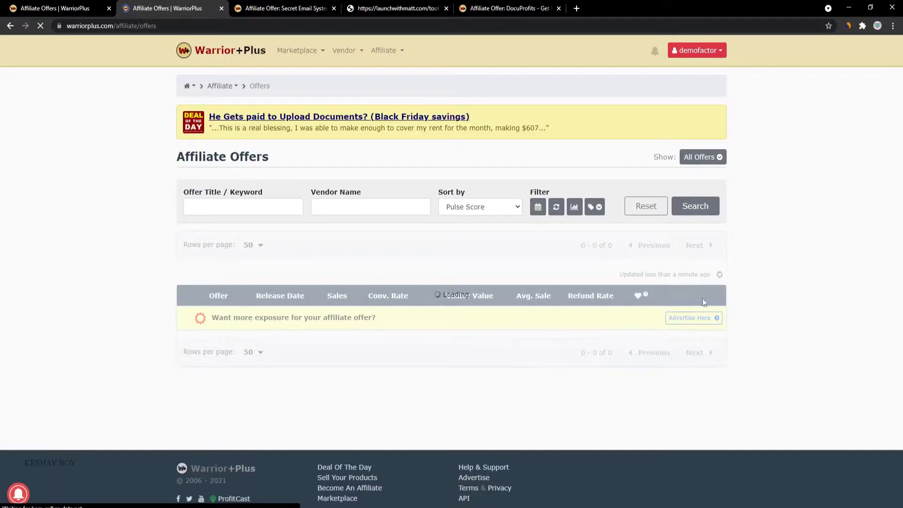
Step: Examine the affiliate offers list, comparing the offers' conversion rates and visitor values
scroll(682, 315, "down", 4)
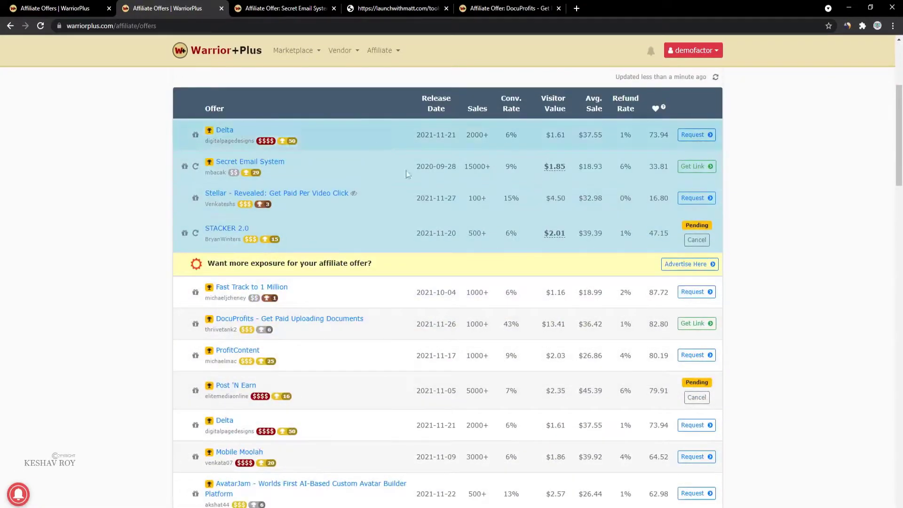
scroll(373, 143, "down", 5)
scroll(514, 187, "up", 5)
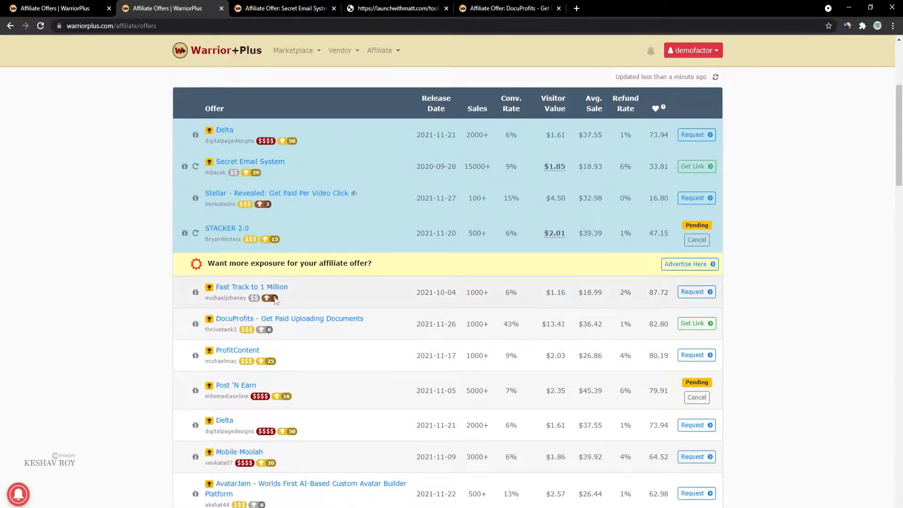
scroll(234, 296, "down", 3)
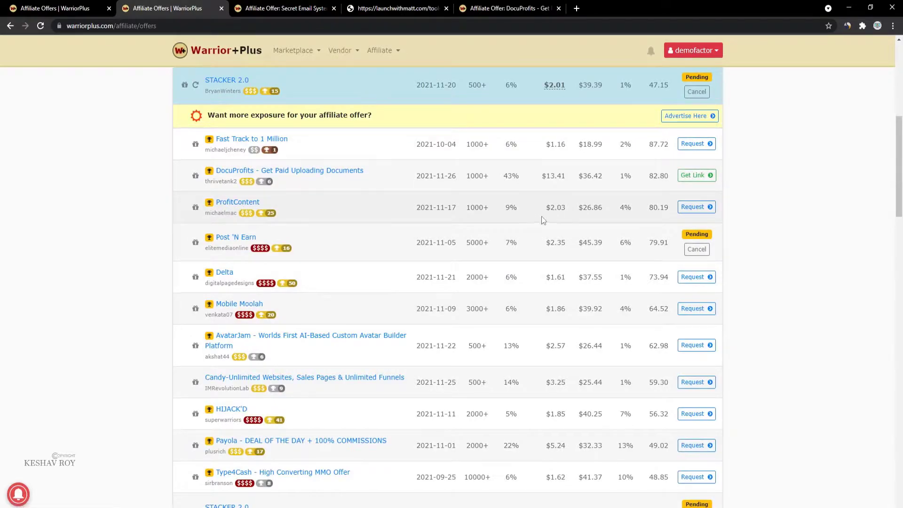
scroll(538, 235, "up", 2)
left_click_drag(546, 307, 571, 308)
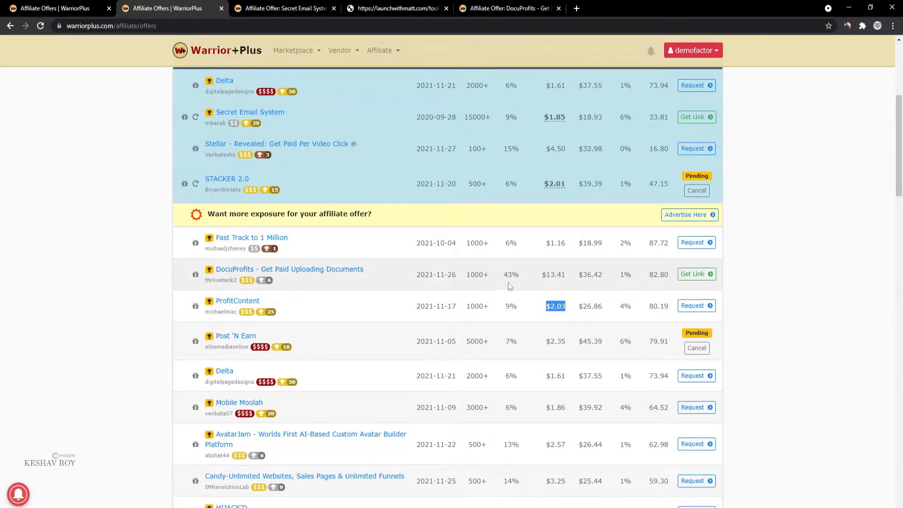
scroll(536, 282, "up", 2)
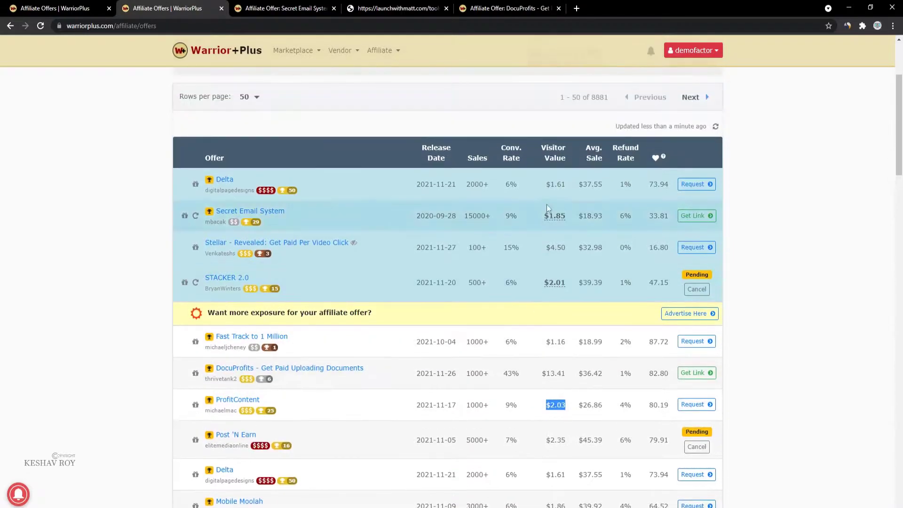
left_click_drag(539, 147, 596, 182)
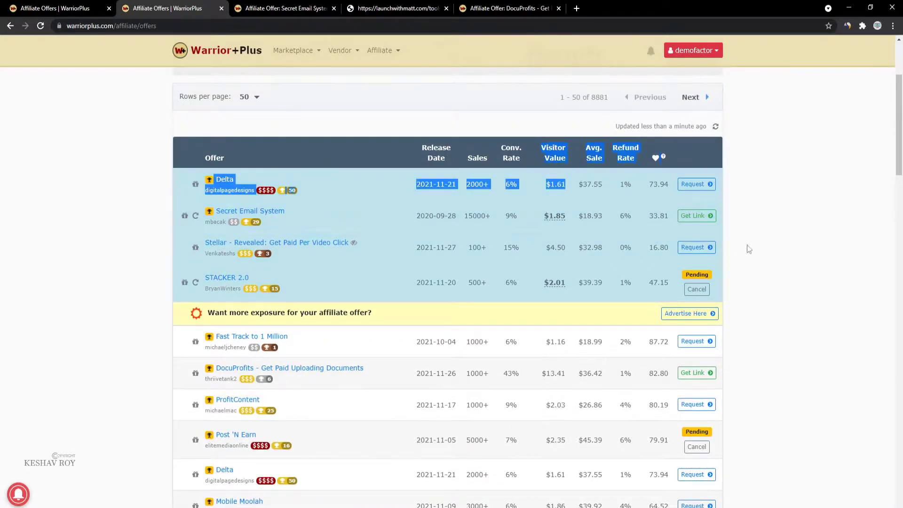
left_click(799, 231)
Step: Open the Ready Set Profits offer from the affiliate offers list and read its approval requirement
scroll(739, 274, "down", 7)
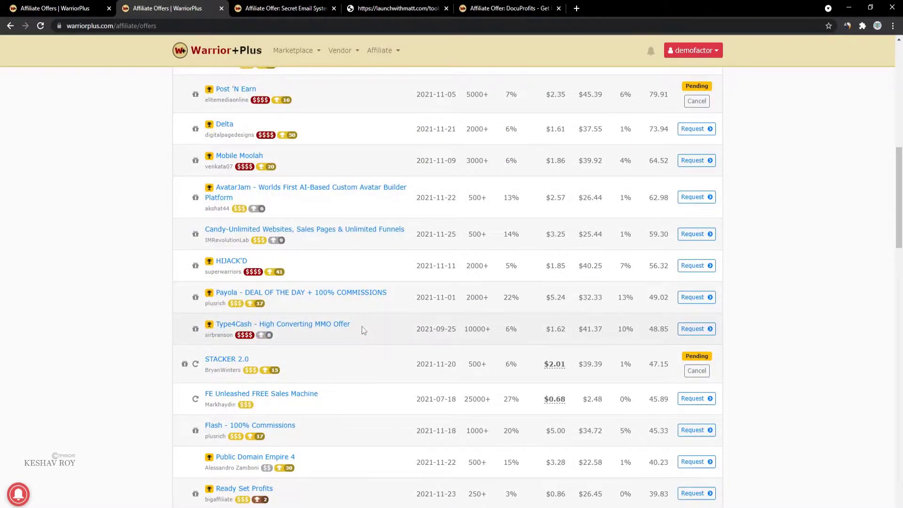
scroll(467, 376, "down", 2)
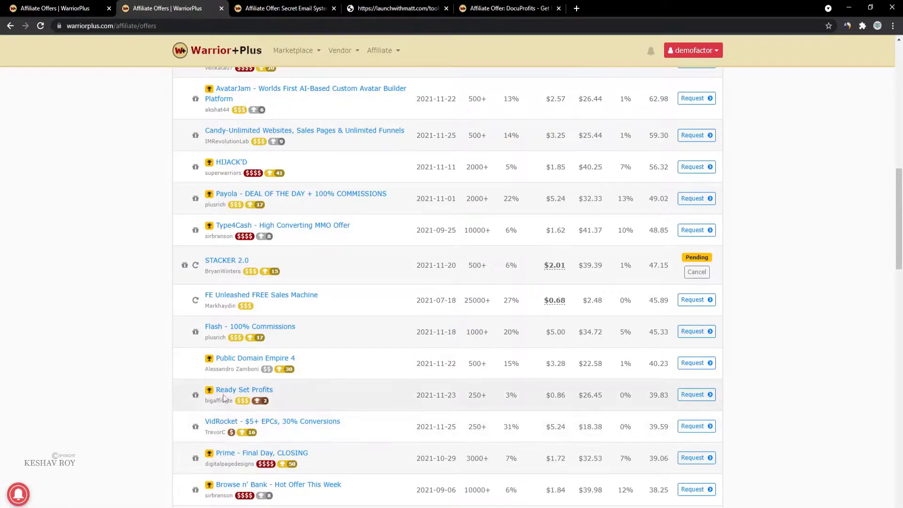
left_click(696, 396)
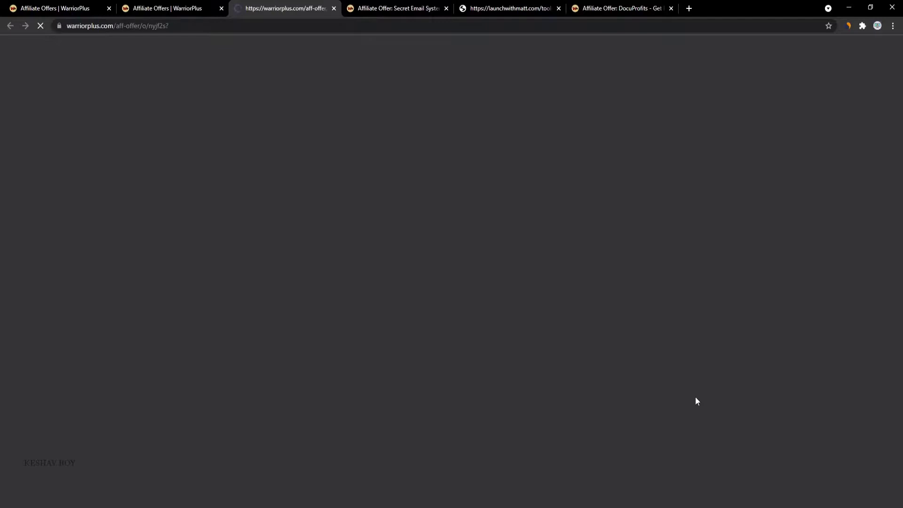
scroll(480, 301, "down", 2)
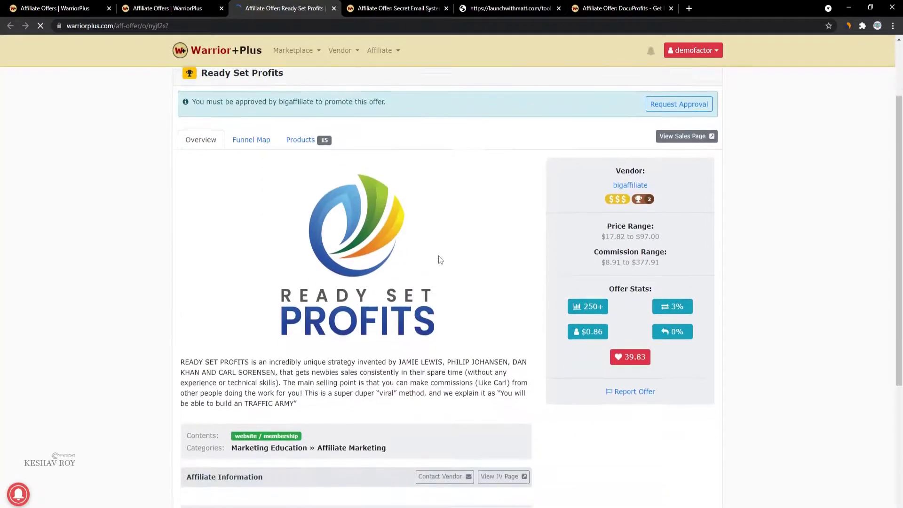
scroll(438, 255, "up", 1)
left_click_drag(196, 139, 386, 139)
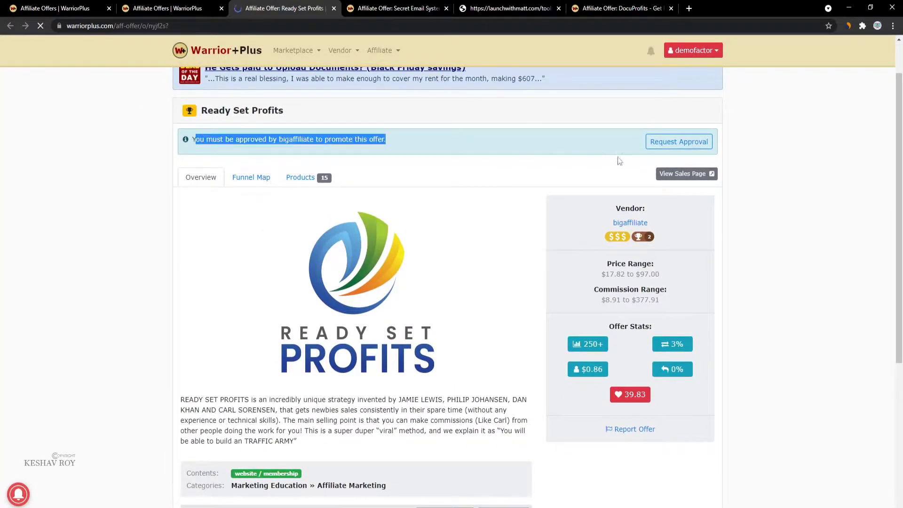
left_click_drag(658, 147, 688, 143)
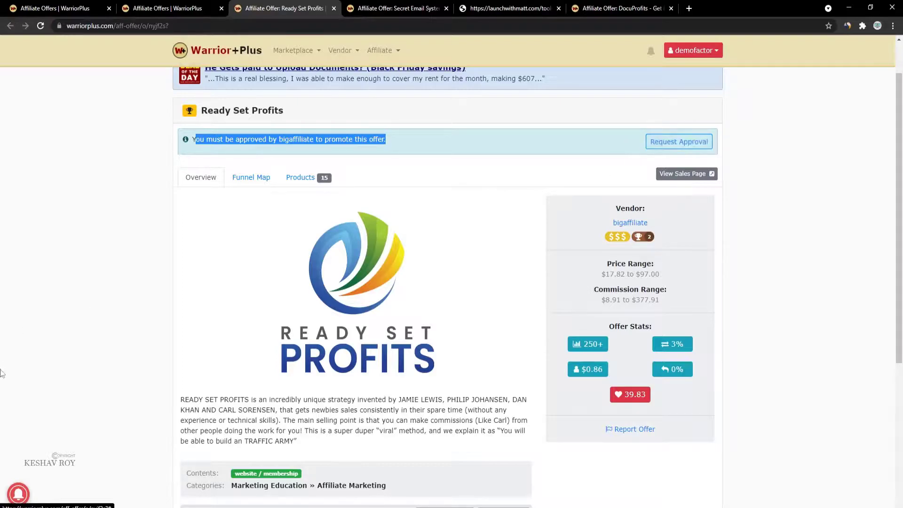
left_click(180, 229)
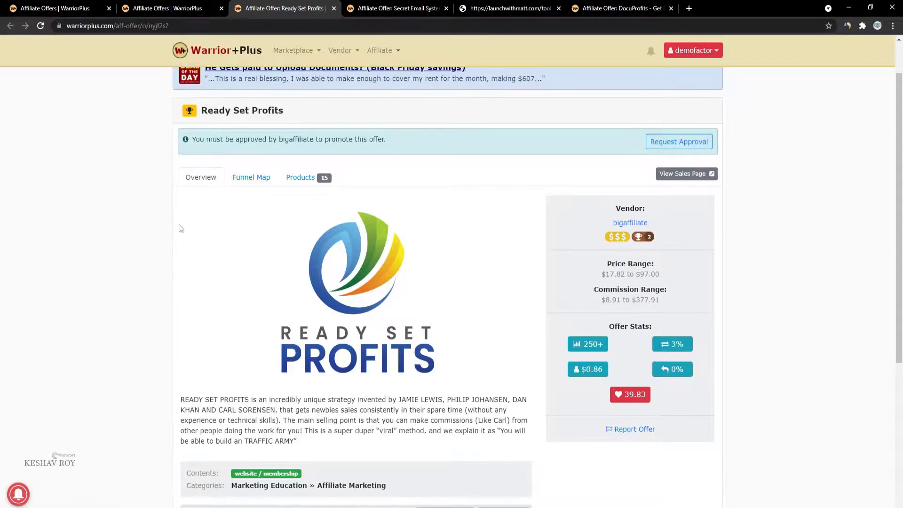
Step: Request approval to promote the Ready Set Profits offer with the request notes left empty, and close the request dialog
left_click(665, 142)
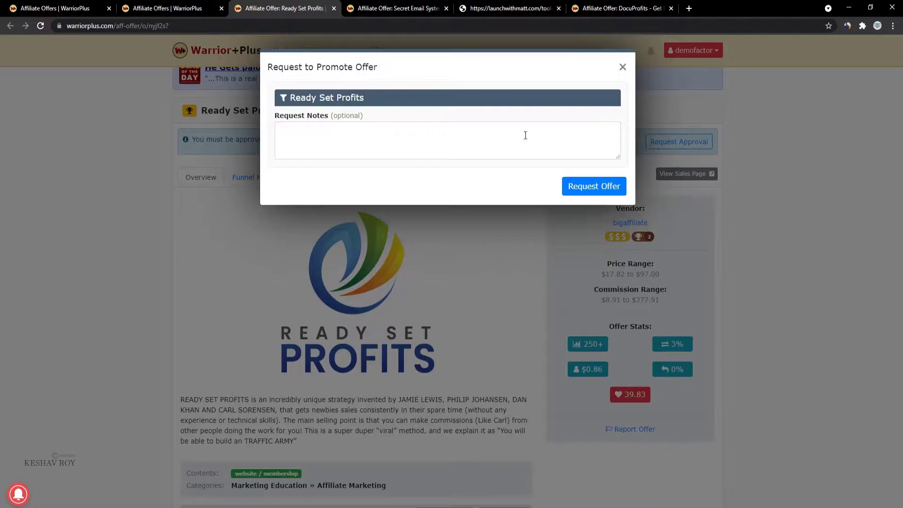
left_click(581, 188)
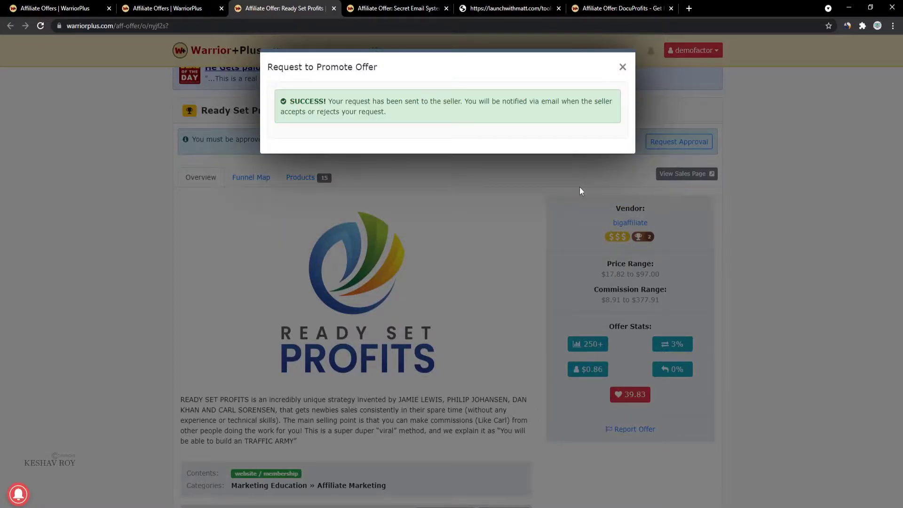
left_click(622, 66)
scroll(206, 196, "down", 5)
Step: Return to the affiliate offers list, get the default affiliate link for Secret Email System and select its URL
left_click(156, 5)
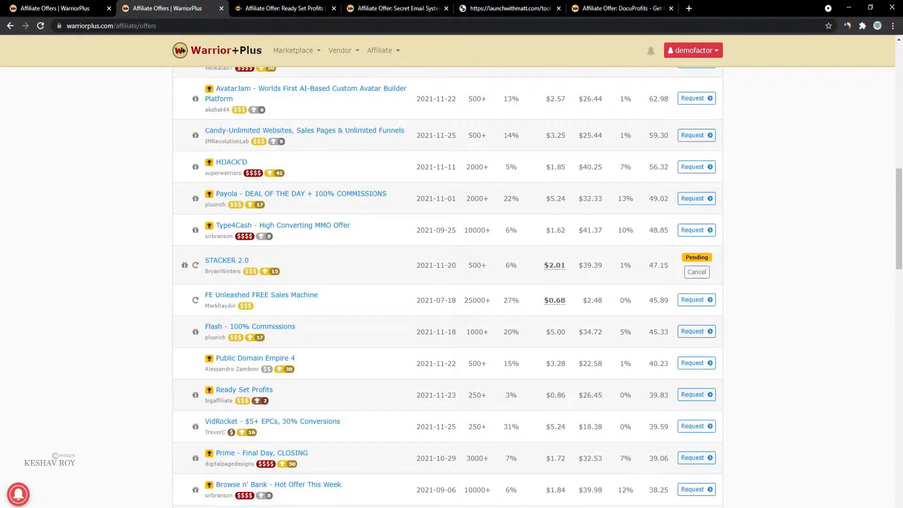
scroll(207, 310, "up", 6)
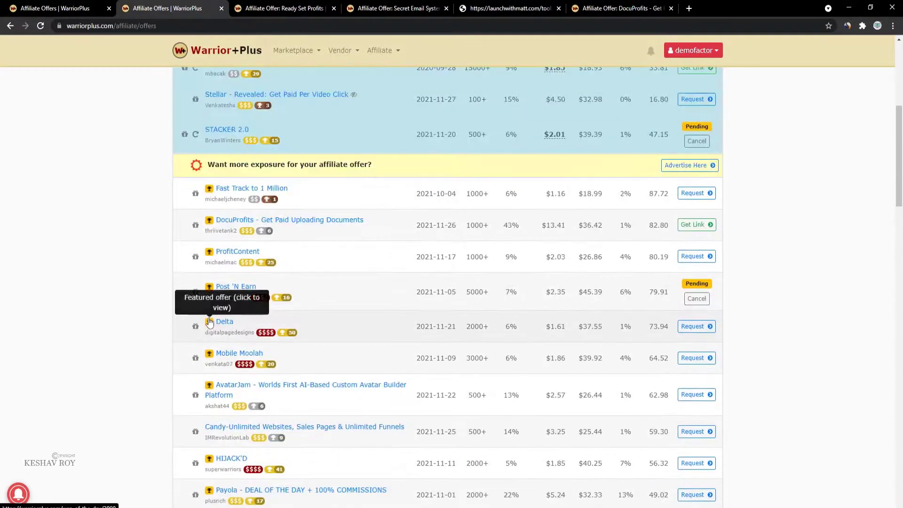
scroll(209, 322, "up", 3)
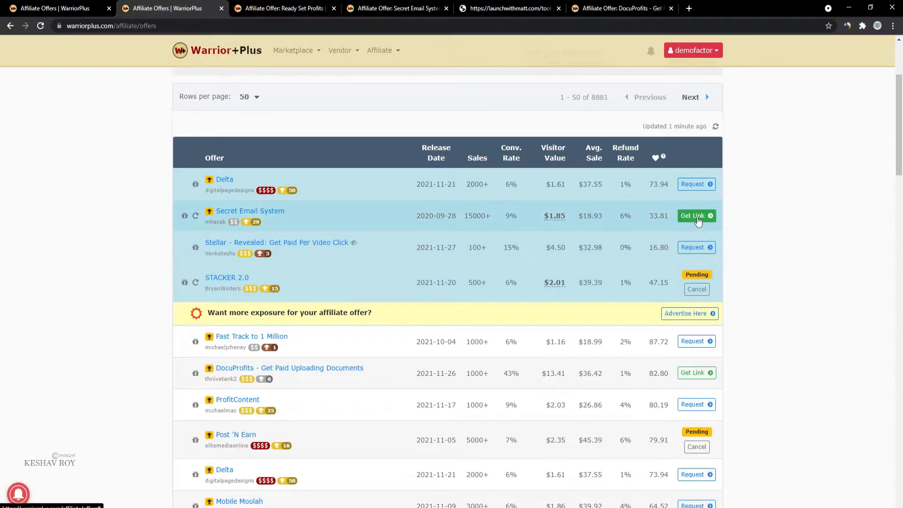
left_click(697, 221)
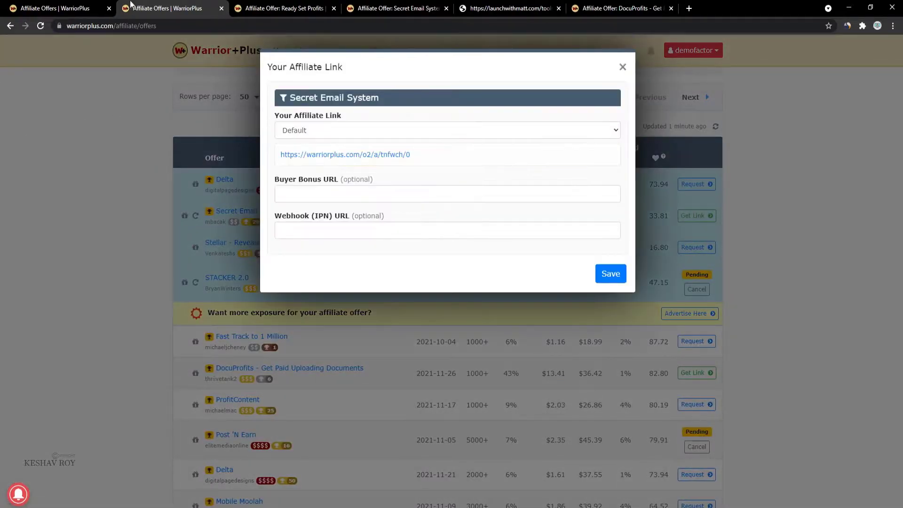
left_click_drag(423, 151, 278, 163)
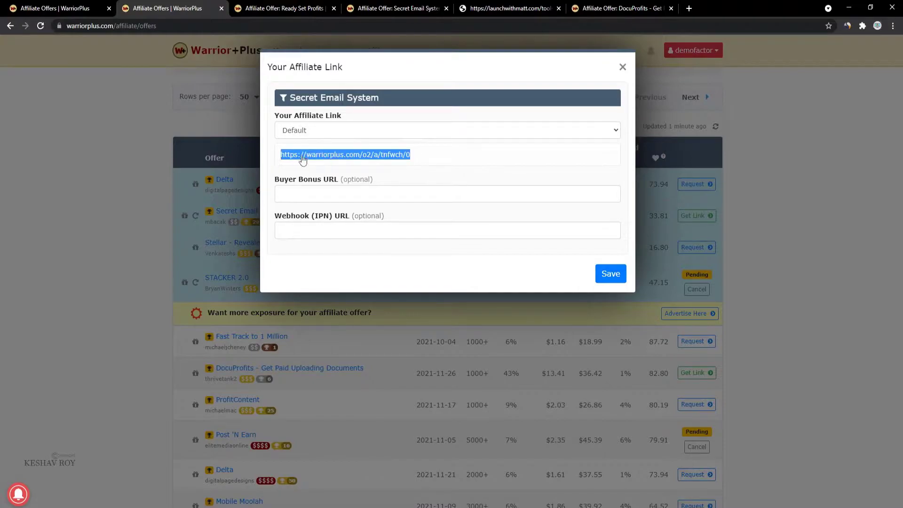
Step: Copy the Secret Email System affiliate link and paste it into a new Notepad document
right_click(297, 161)
left_click(319, 237)
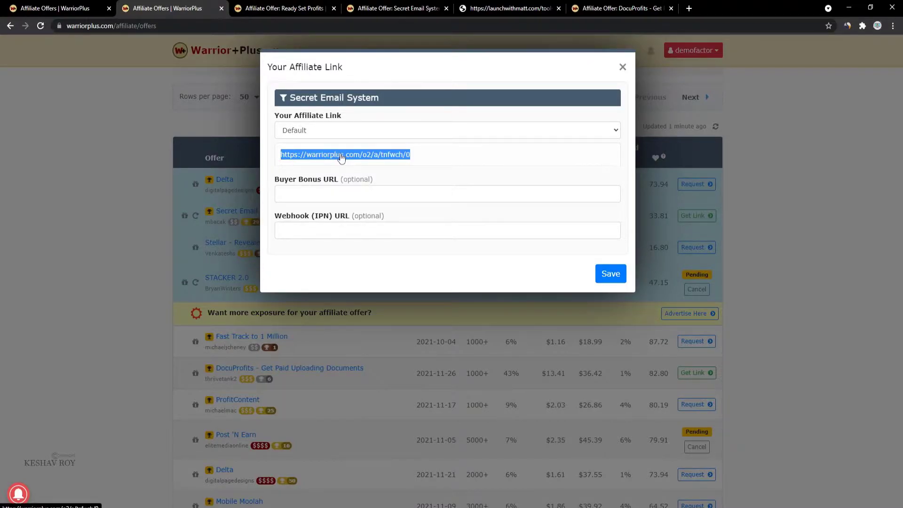
key("super+r")
type("n")
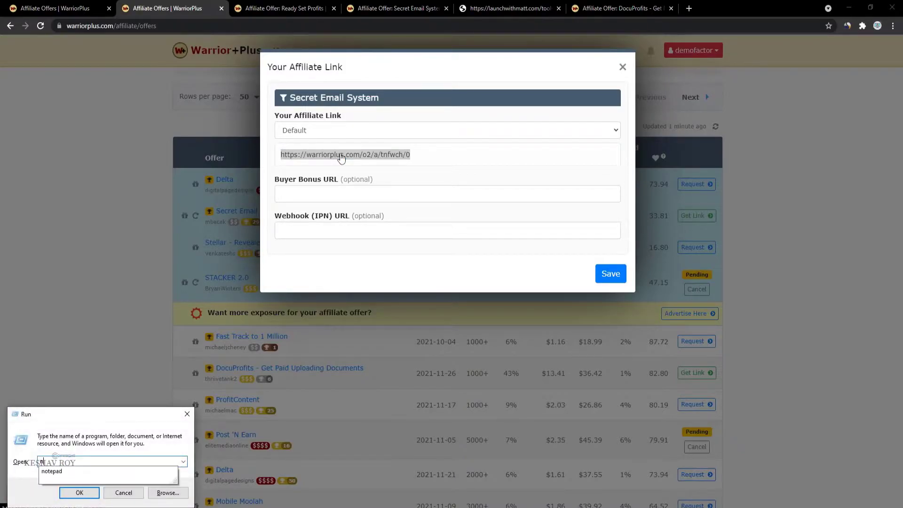
type("otepad")
key("Return")
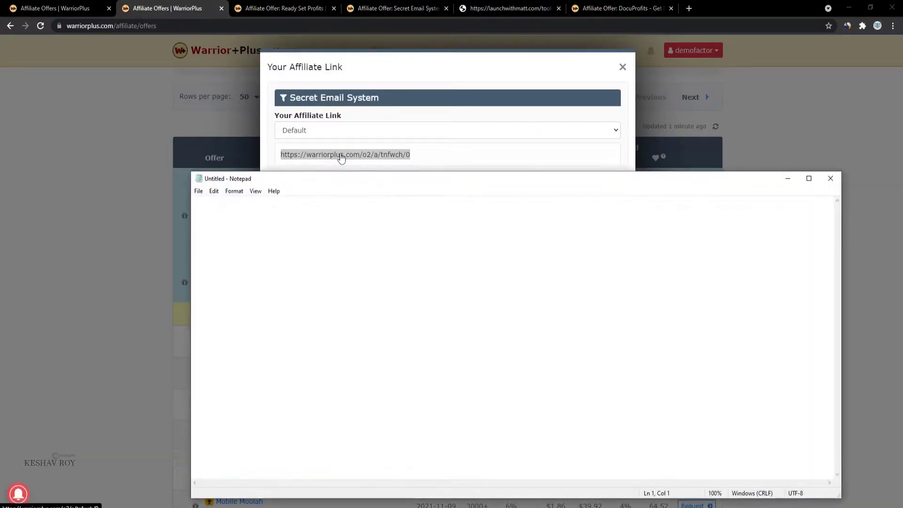
key("ctrl+v")
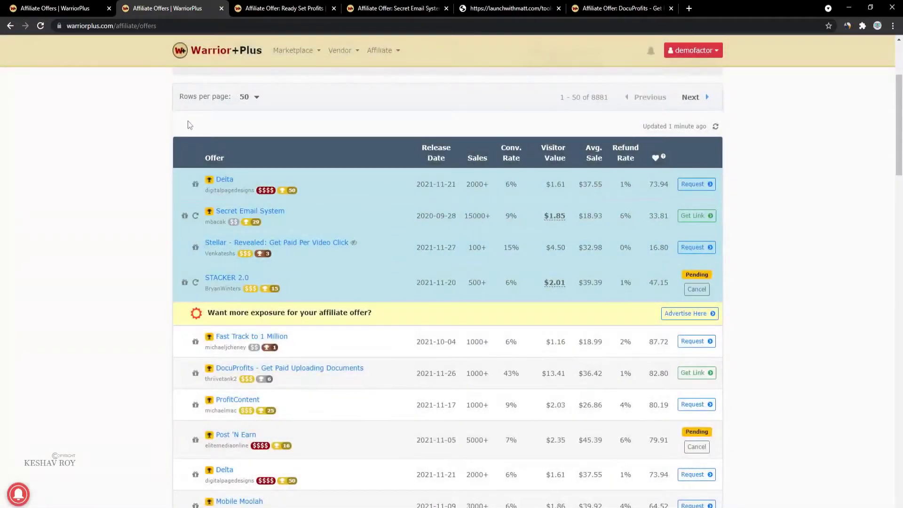
Step: Close the affiliate link dialog, open the Secret Email System offer from the offers list and review its overview and affiliate information
scroll(357, 225, "down", 5)
left_click(296, 50)
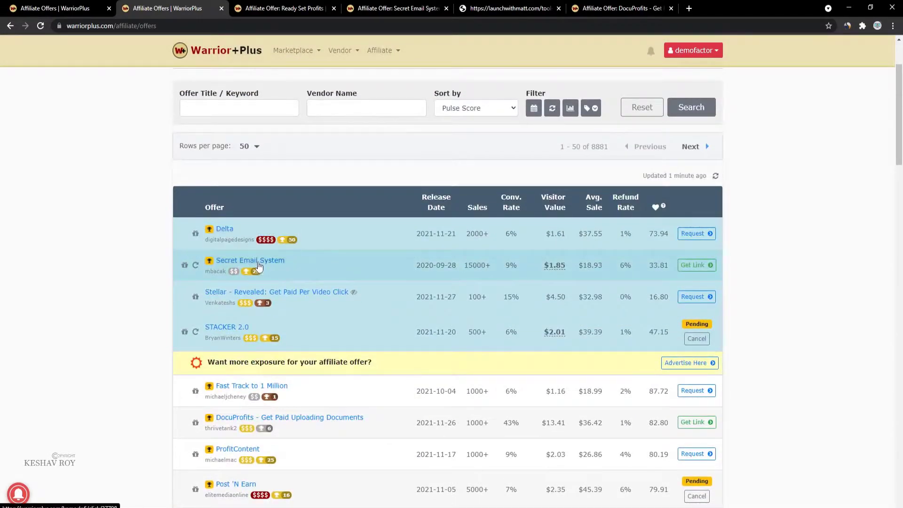
left_click(259, 262)
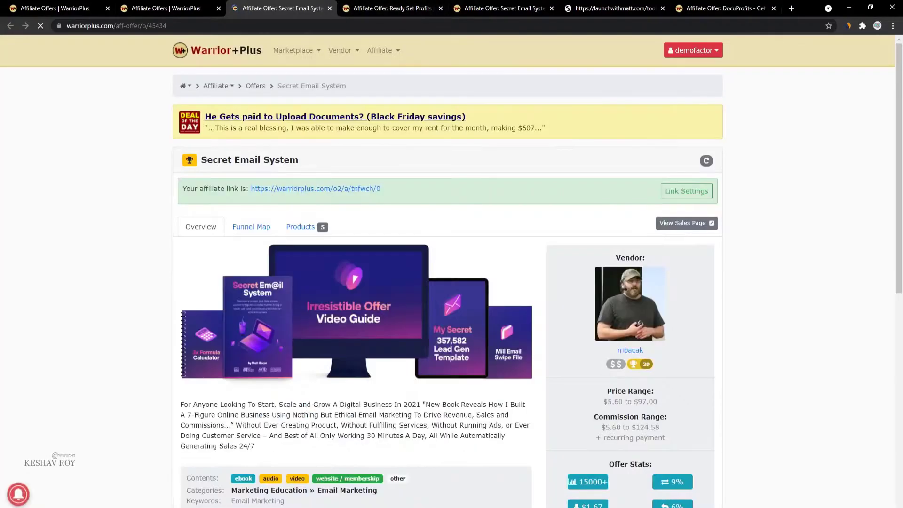
scroll(673, 306, "down", 7)
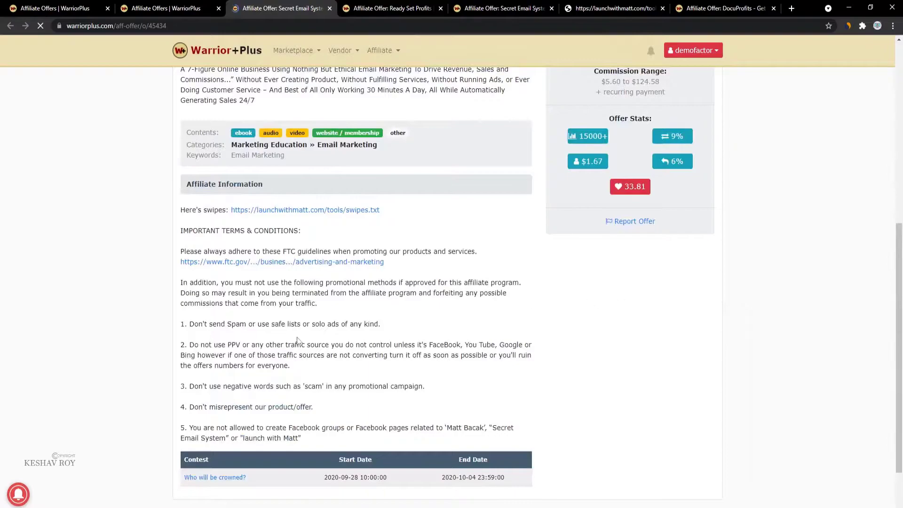
scroll(327, 391, "down", 1)
scroll(326, 390, "up", 6)
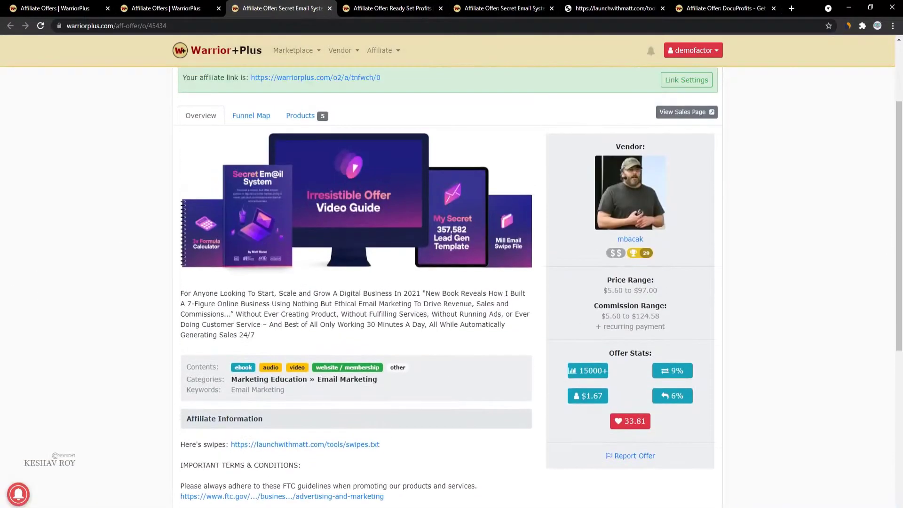
scroll(396, 319, "down", 3)
scroll(627, 201, "up", 6)
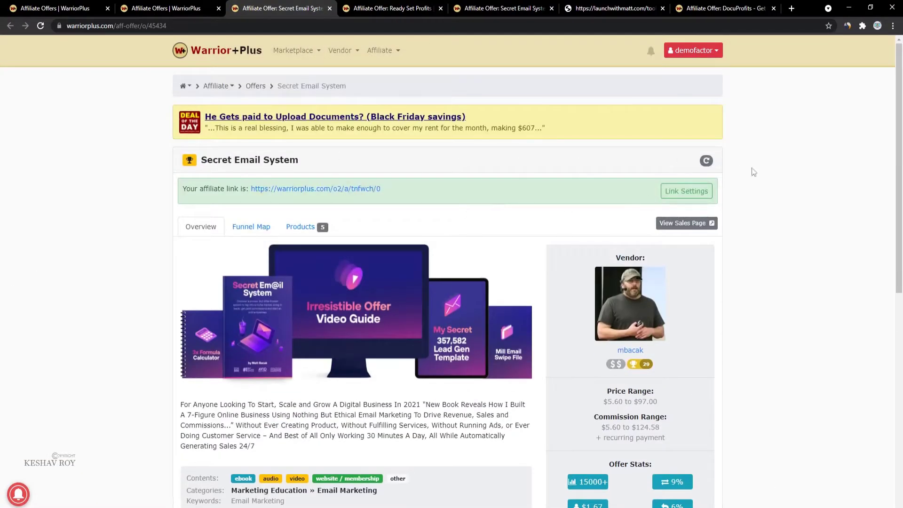
Step: Check the Secret Email System offer's funnel map and its products with their commissions, and return to the overview
left_click(240, 226)
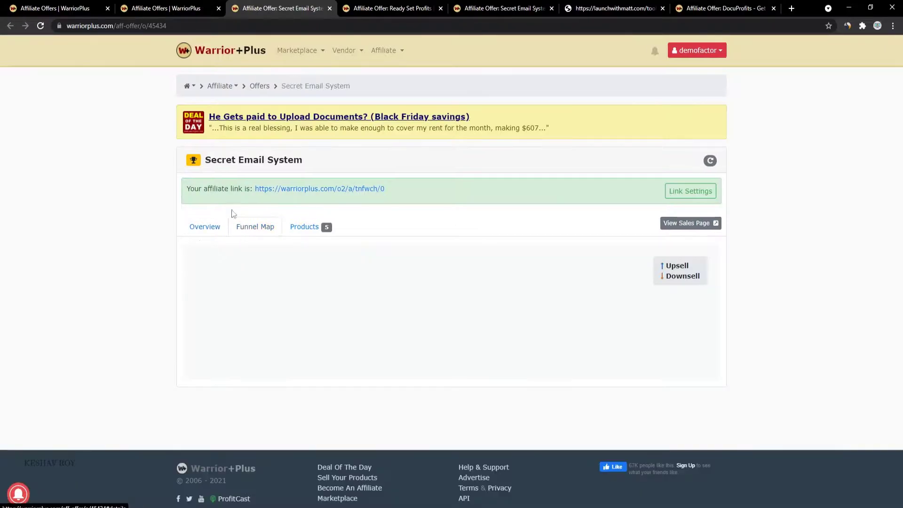
left_click(304, 228)
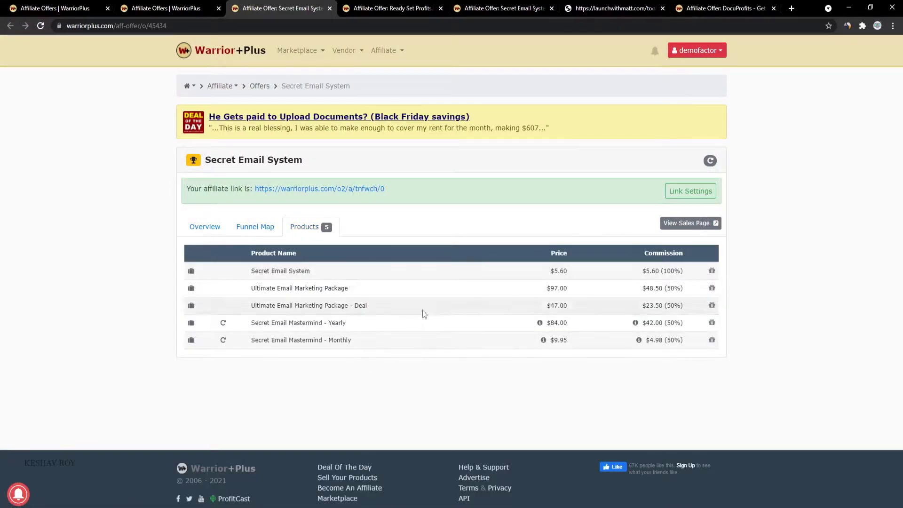
left_click(202, 227)
Step: Open the FTC advertising and marketing guidelines link from the offer's terms and conditions in a new browser tab
scroll(146, 224, "down", 8)
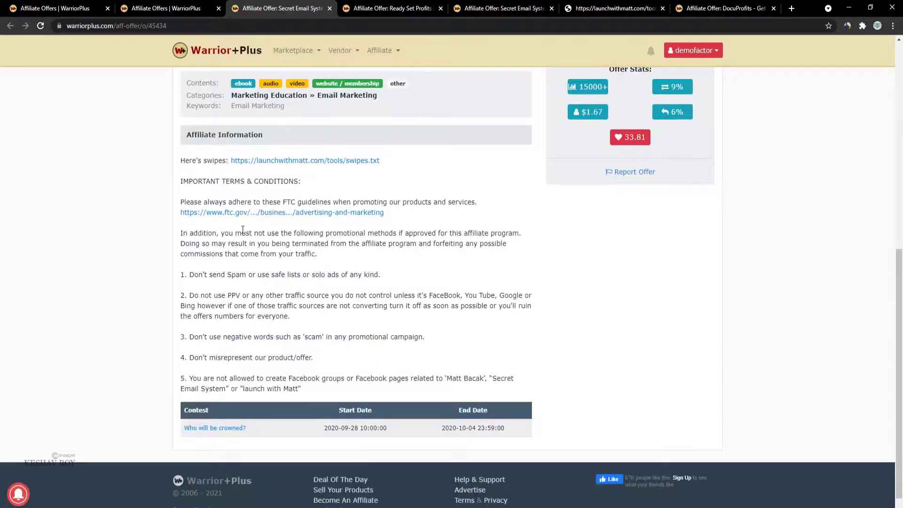
right_click(228, 221)
right_click(222, 220)
key("Escape")
right_click(218, 216)
key("Escape")
right_click(235, 215)
left_click(244, 224)
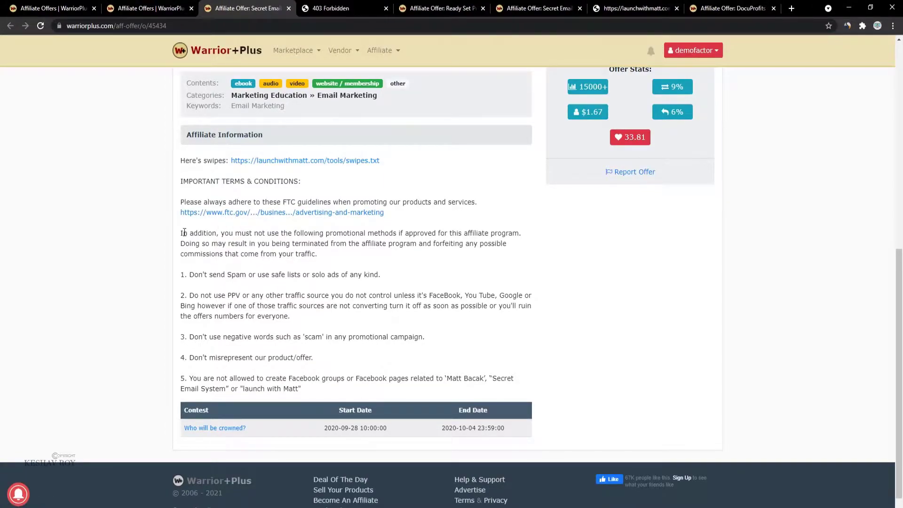
Step: Read the offer's numbered promotion rules on spam, paid traffic, negative words, misrepresentation and Facebook groups or pages
left_click_drag(190, 274, 399, 275)
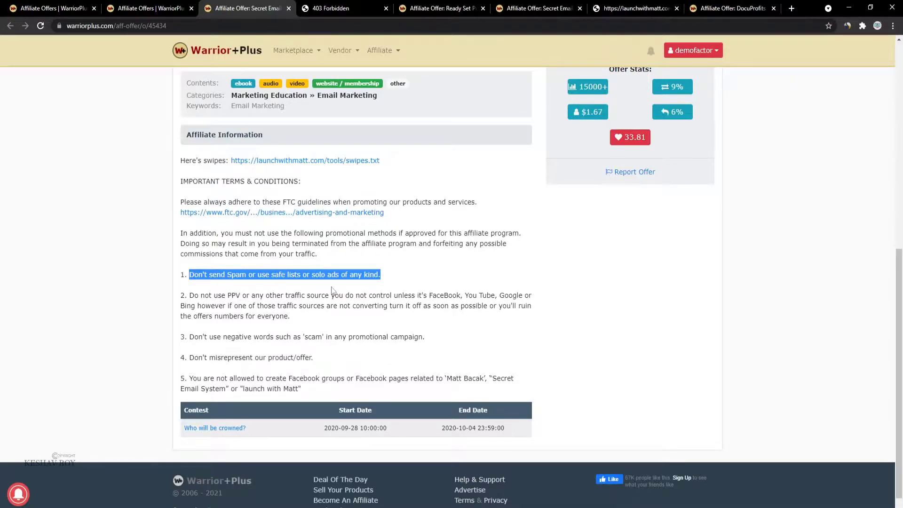
scroll(230, 271, "down", 1)
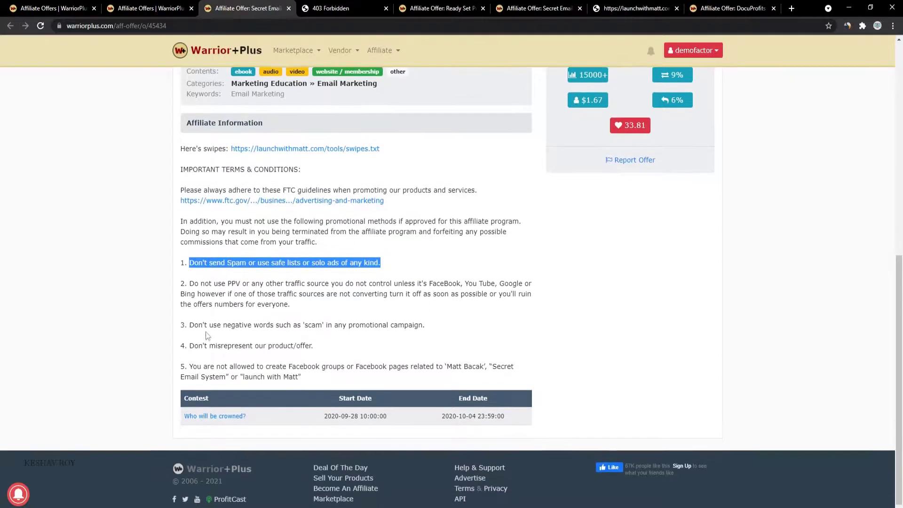
left_click(192, 283)
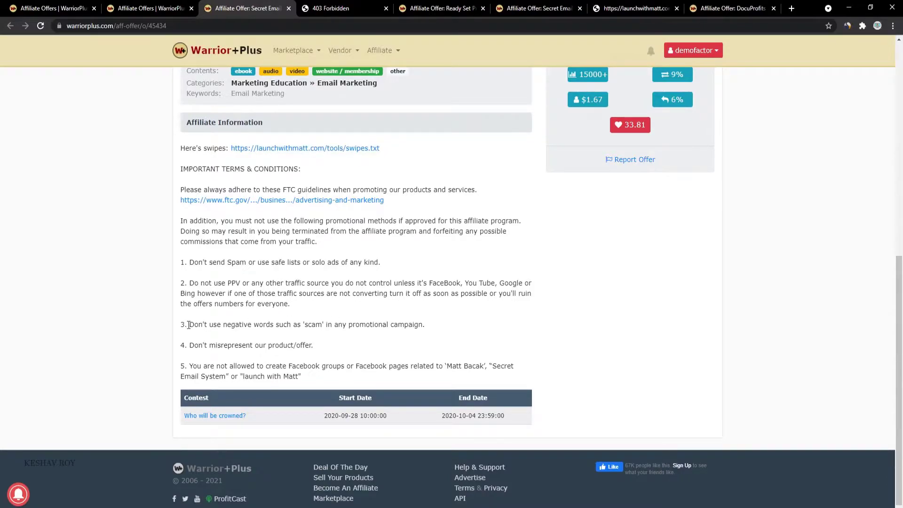
left_click_drag(188, 325, 445, 331)
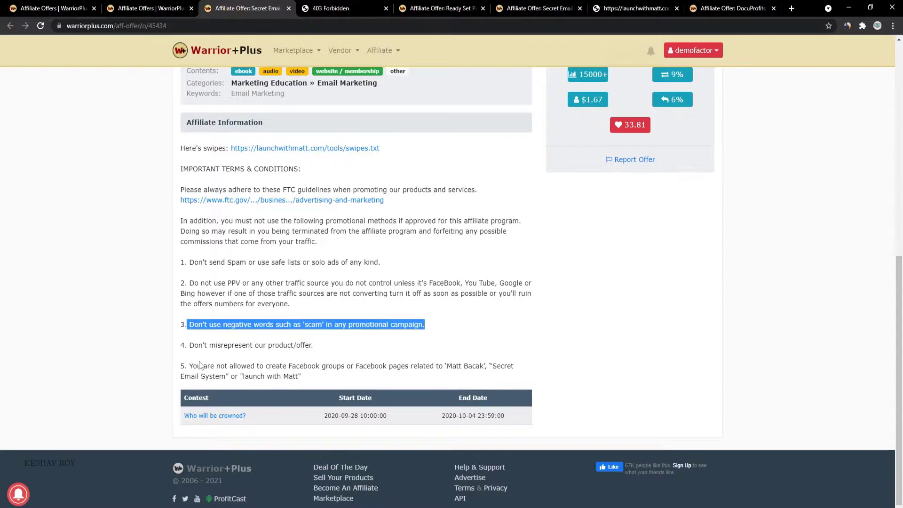
left_click(200, 365)
left_click_drag(187, 342, 334, 350)
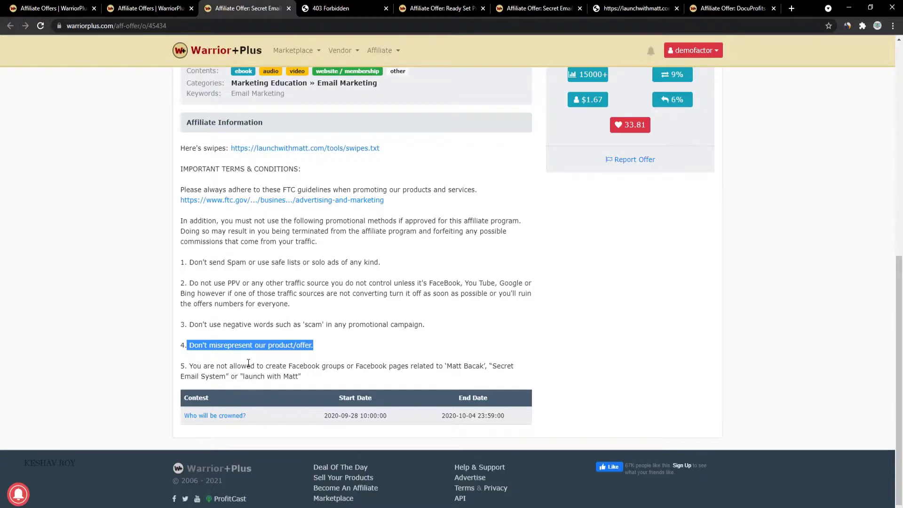
left_click(219, 363)
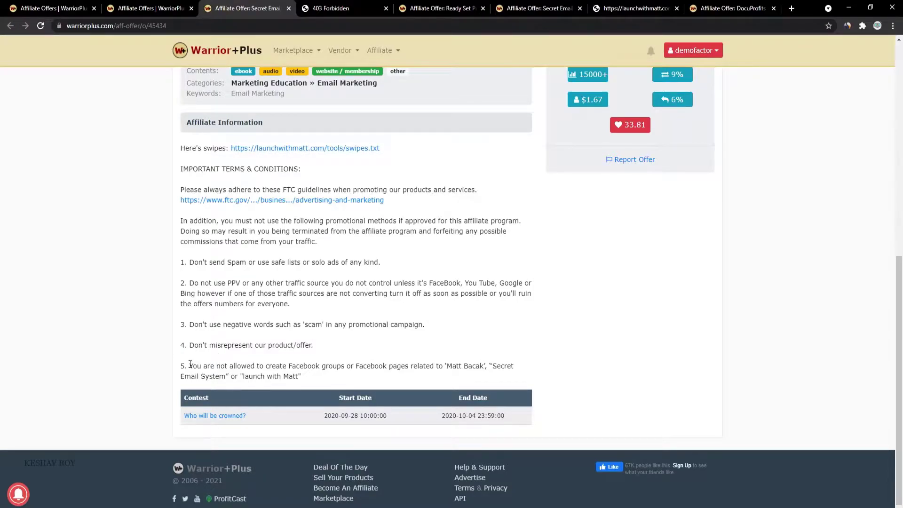
left_click_drag(274, 366, 520, 373)
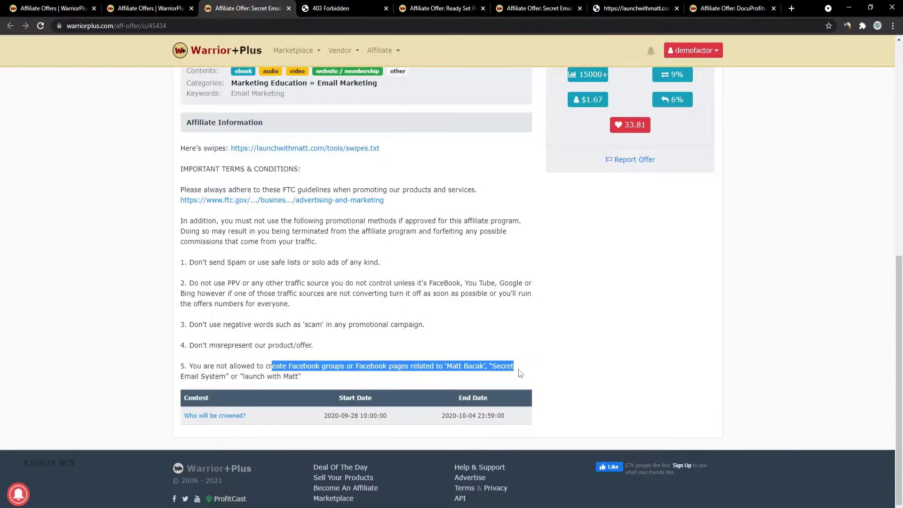
left_click(225, 362)
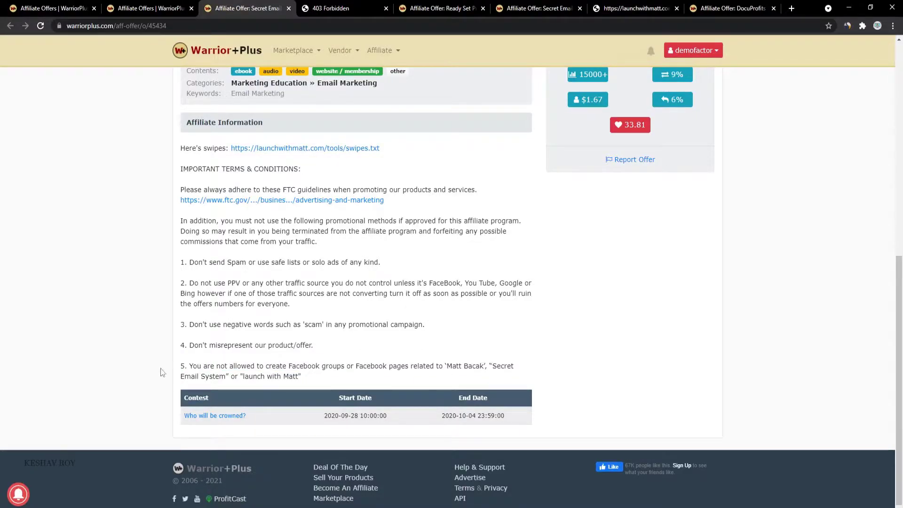
Step: Check the FTC guidelines page, return to the Secret Email System offer and open its linked email swipes file in a new tab
scroll(147, 225, "up", 15)
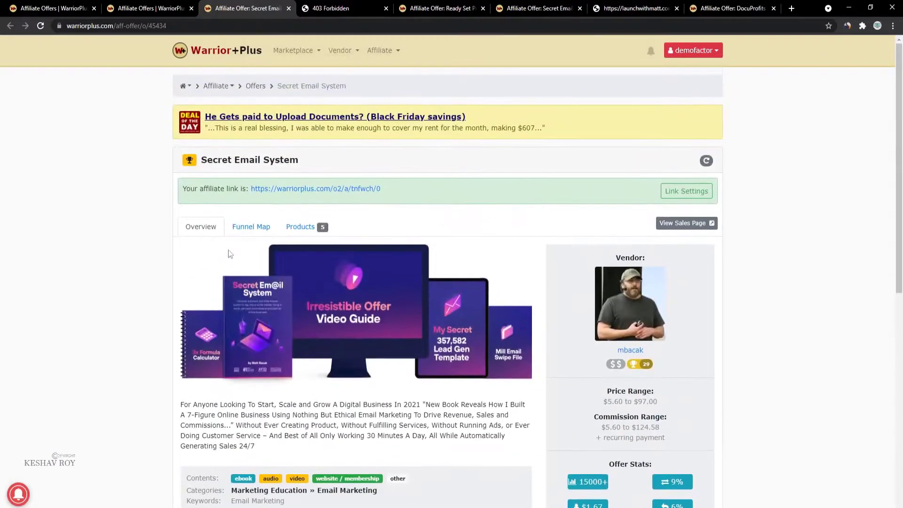
scroll(118, 136, "down", 15)
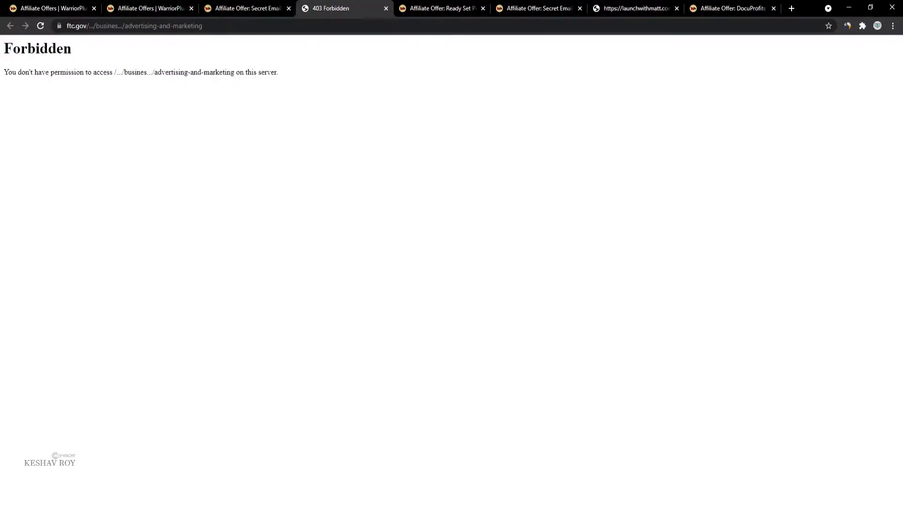
left_click(405, 6)
scroll(455, 344, "up", 4)
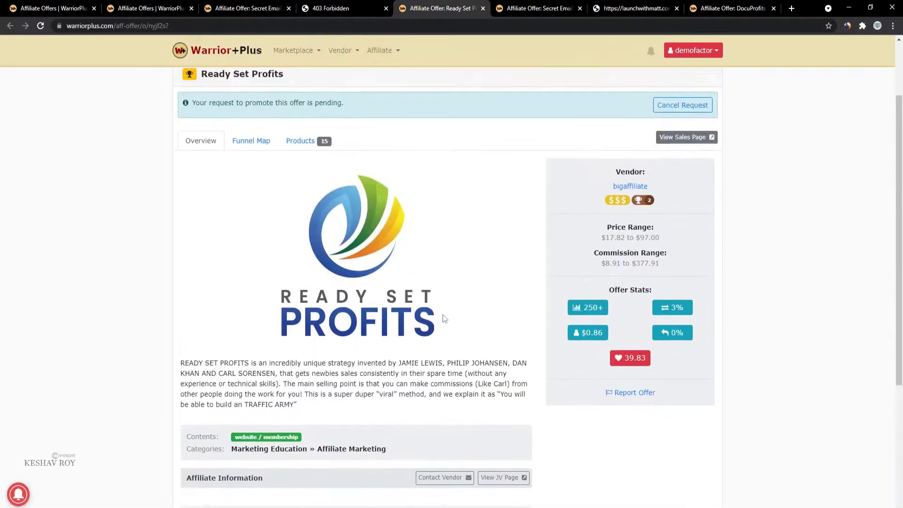
left_click(278, 5)
scroll(349, 324, "up", 3)
left_click(321, 296)
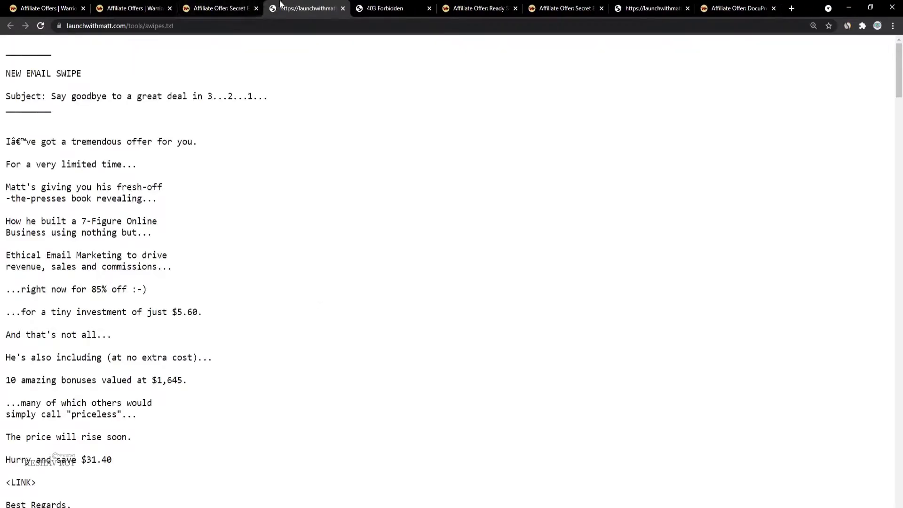
Step: Return to the Secret Email System offer and open its sales page
left_click(182, 8)
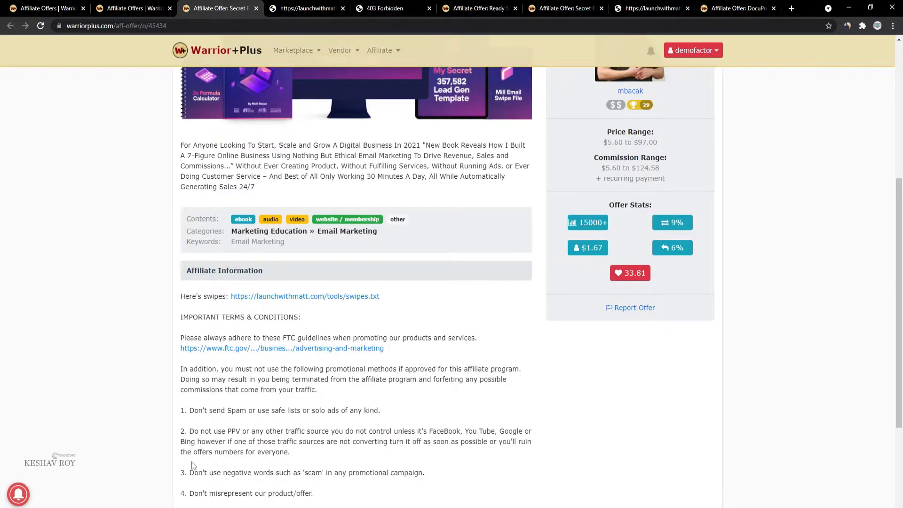
scroll(191, 461, "up", 4)
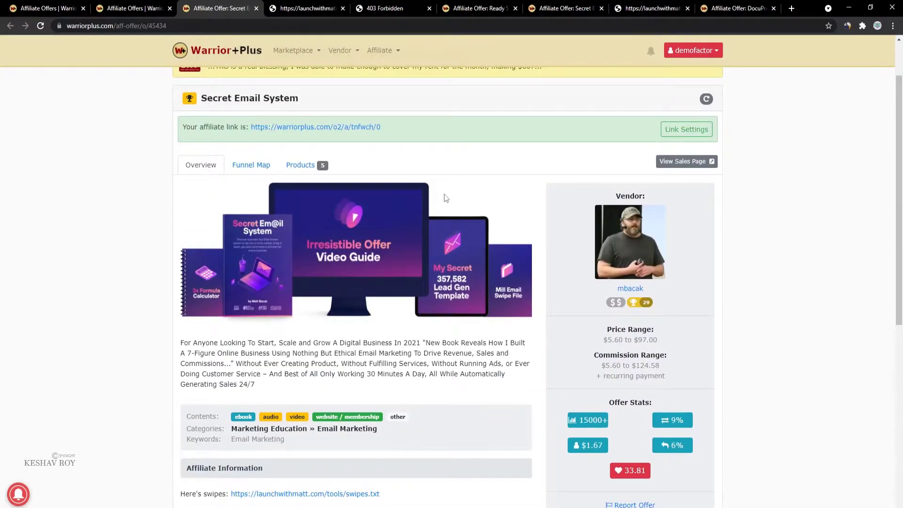
left_click(663, 160)
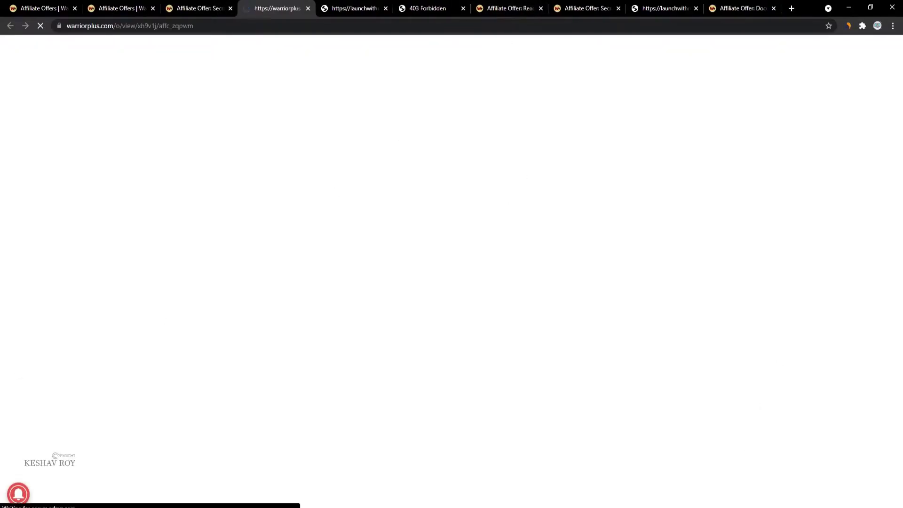
Step: Copy the affiliate link from Notepad and load it in the browser tab showing the Secret Email System sales page
key("alt+Tab")
left_click_drag(275, 212, 193, 202)
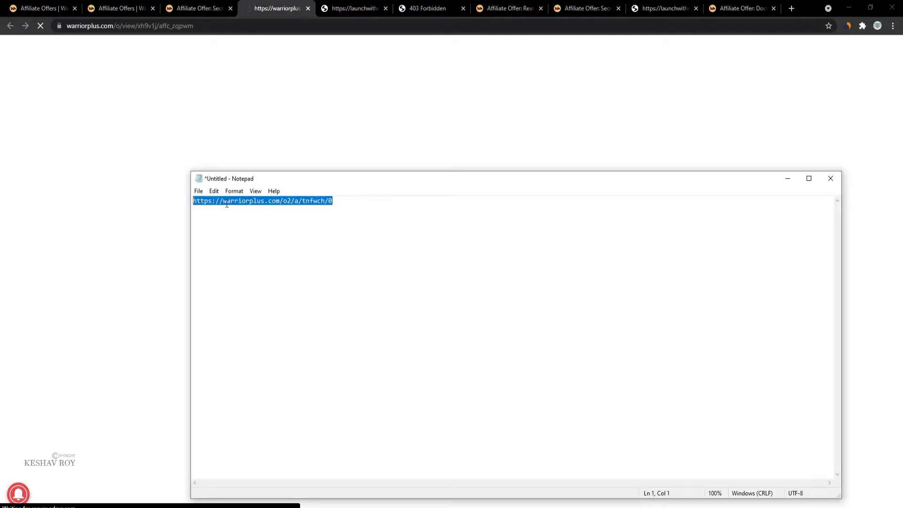
right_click(227, 203)
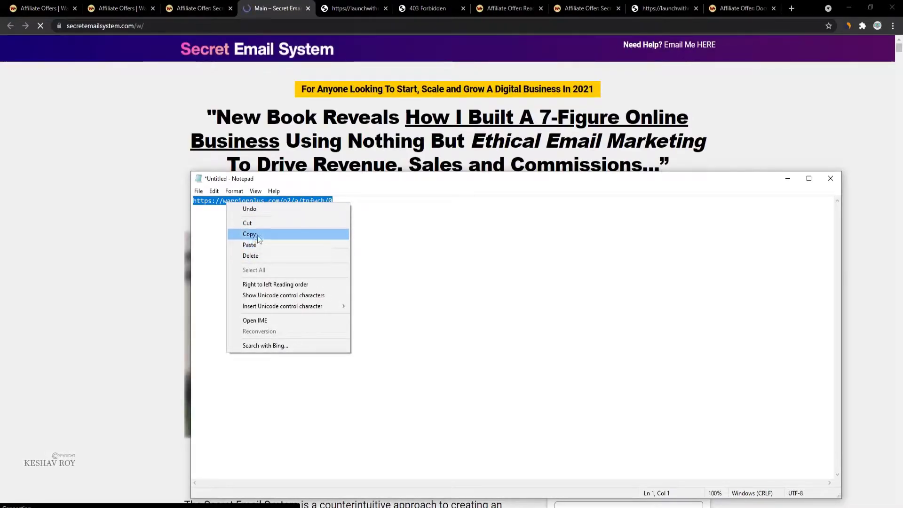
left_click(249, 234)
scroll(172, 207, "down", 4)
left_click(134, 60)
left_click(141, 26)
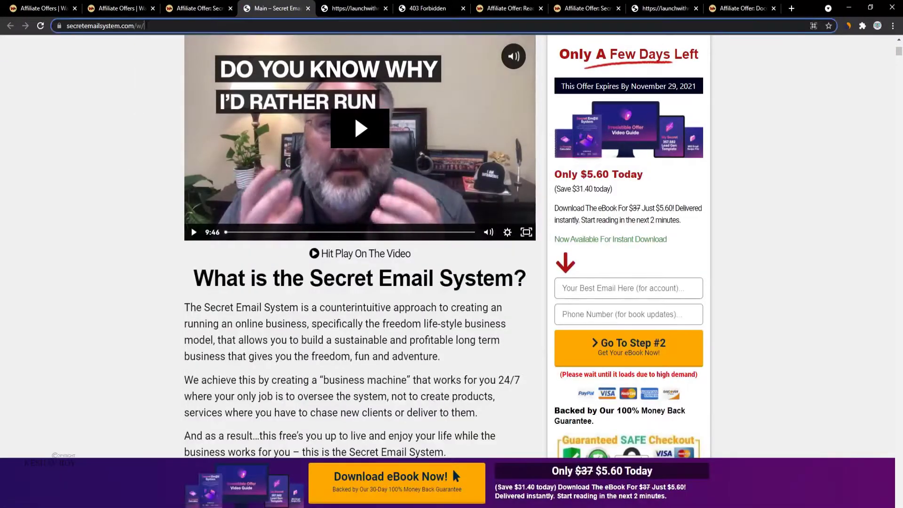
right_click(146, 25)
left_click(194, 101)
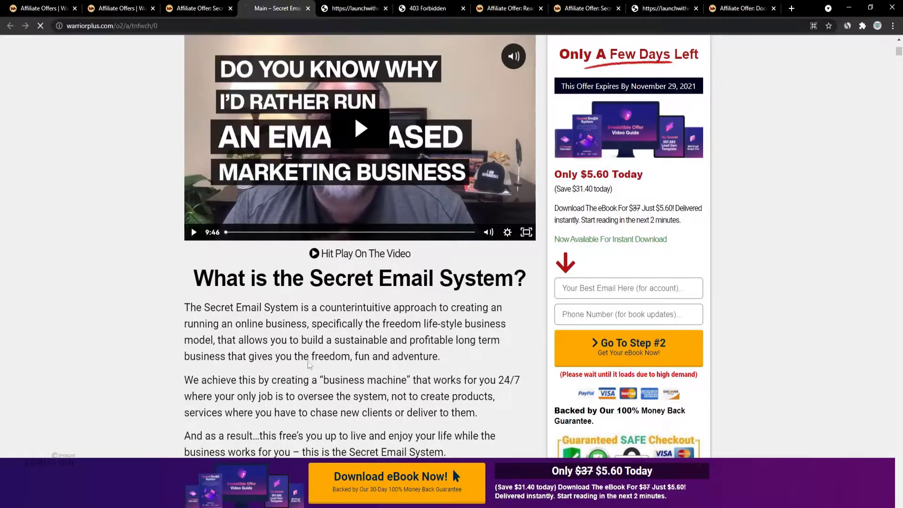
Step: Look through the Secret Email System sales page that the affiliate link leads to
scroll(480, 438, "down", 5)
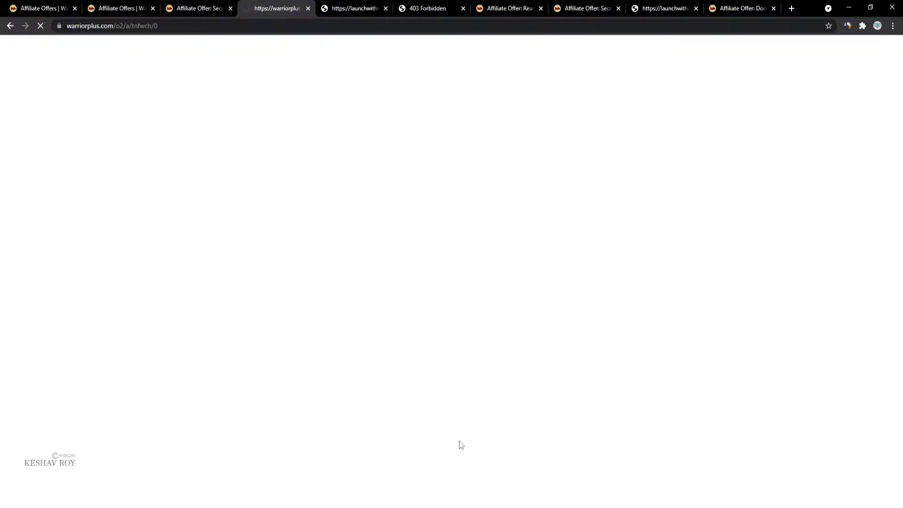
scroll(458, 441, "down", 19)
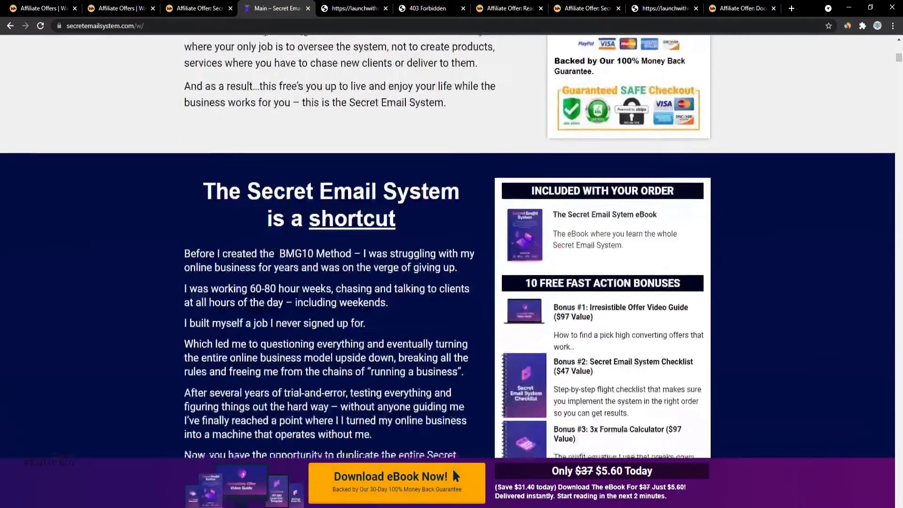
scroll(871, 202, "down", 15)
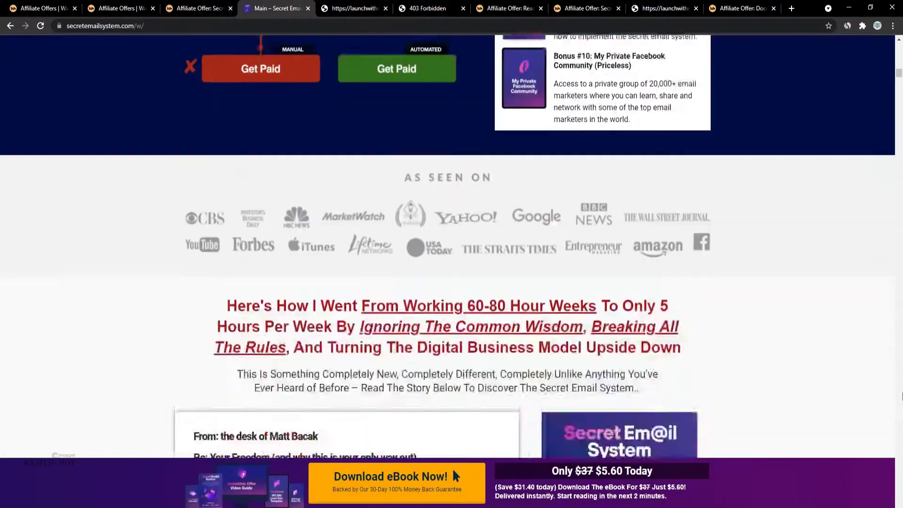
Step: Look further through the Secret Email System sales page, then check the DocuProfits affiliate offer page
scroll(860, 417, "down", 15)
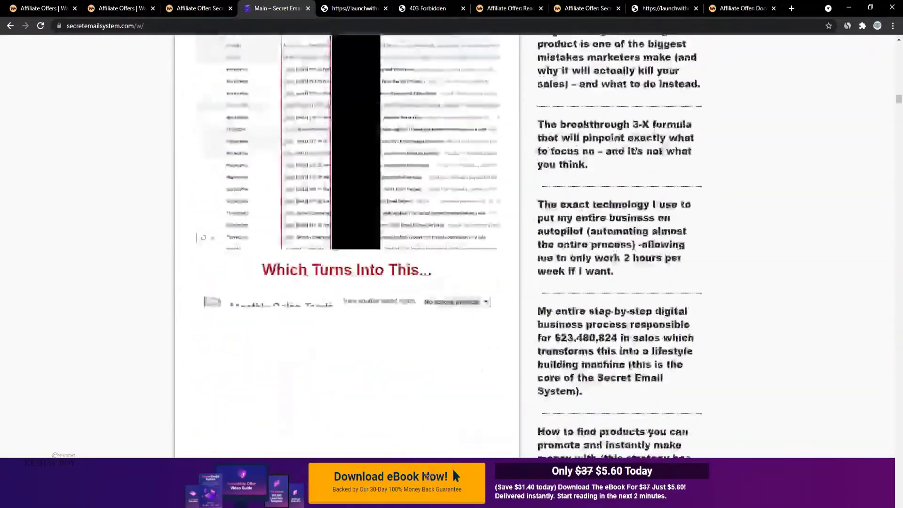
scroll(849, 450, "down", 7)
scroll(860, 329, "up", 9)
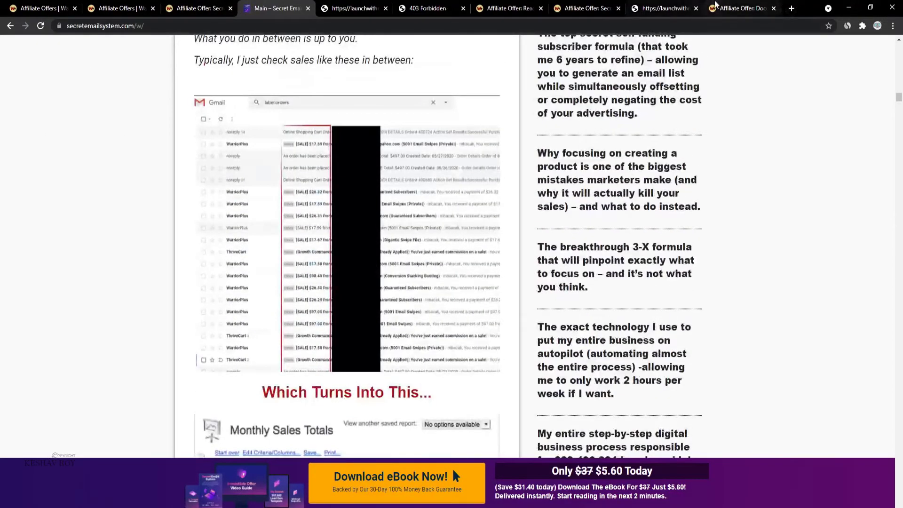
left_click(740, 8)
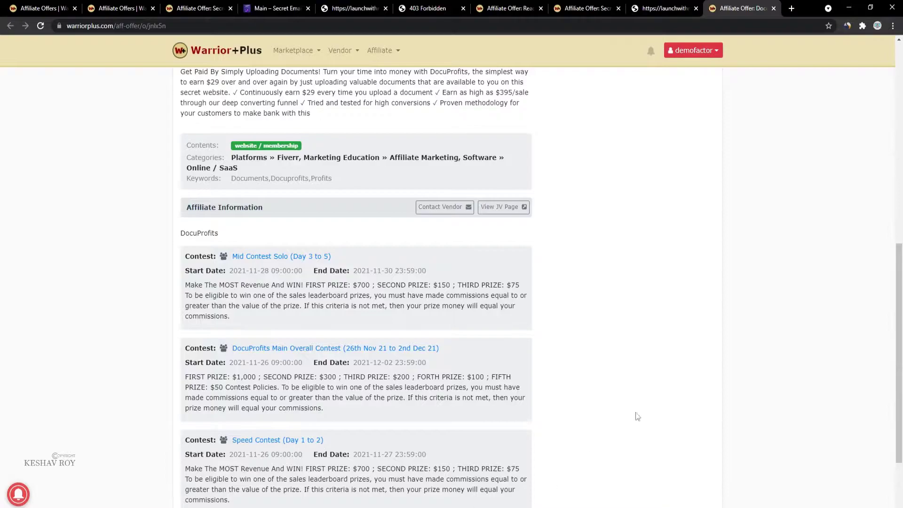
scroll(866, 181, "up", 6)
Step: Open google.co.in in a new tab, search for "sites", open Google Sites and start a blank site
left_click(792, 8)
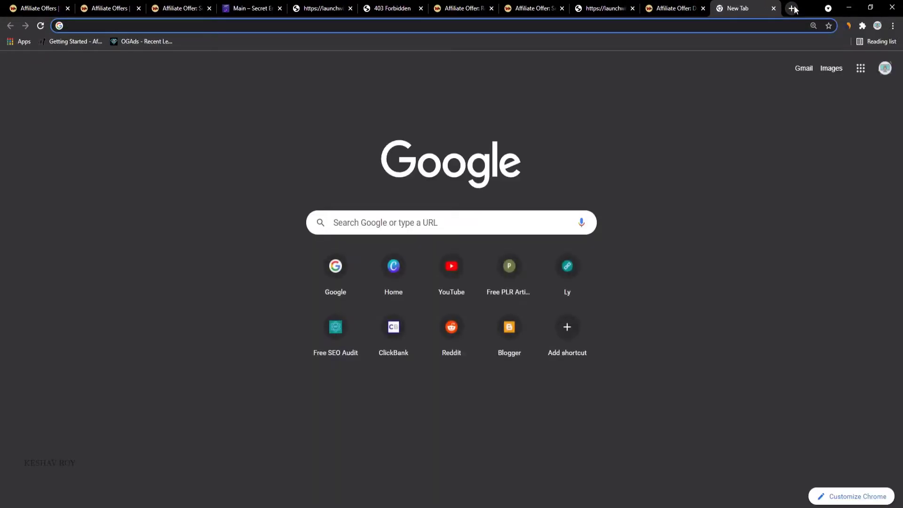
type("google.co.in")
key("Return")
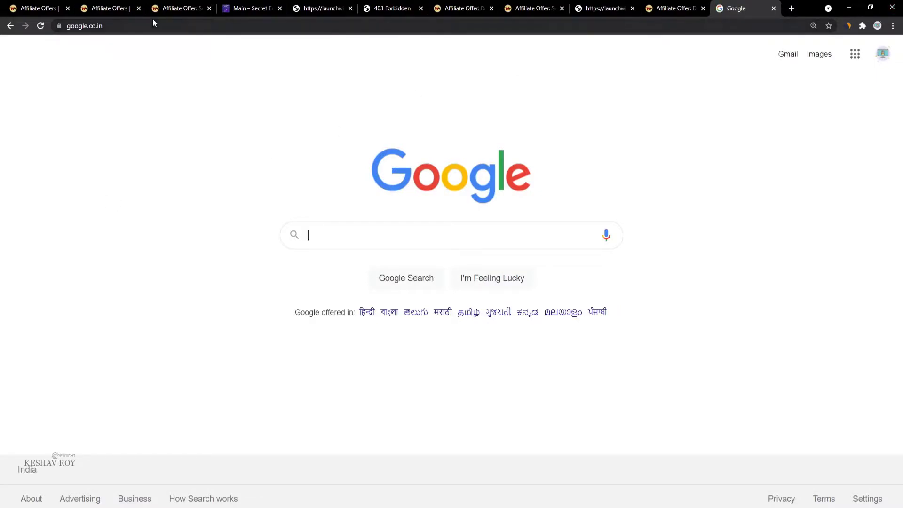
type("sites")
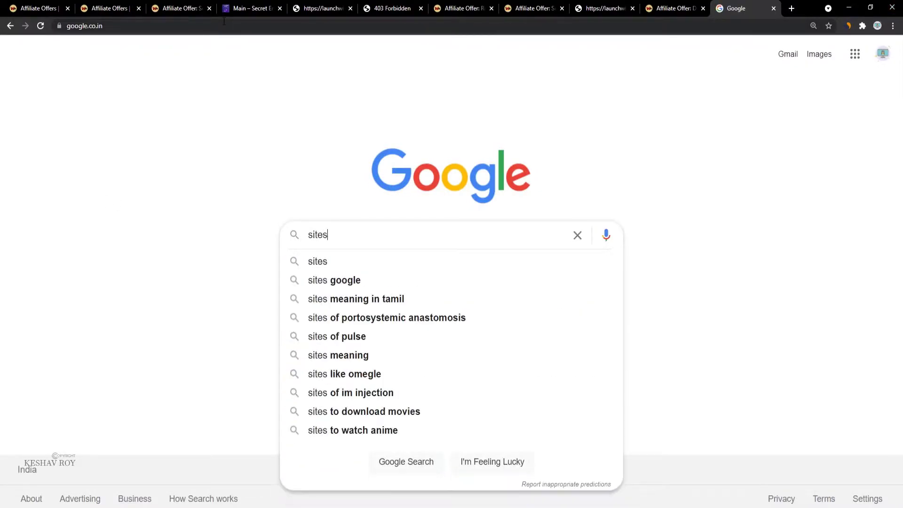
key("Return")
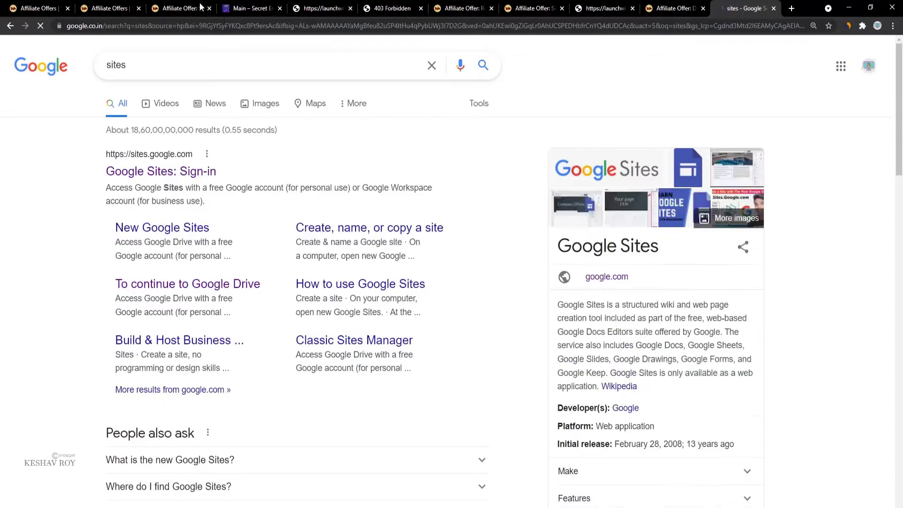
left_click(140, 178)
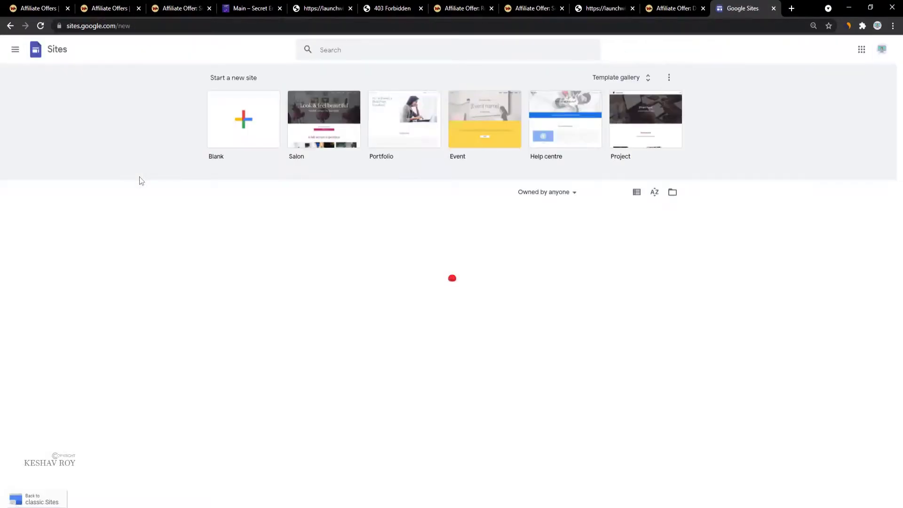
left_click(231, 127)
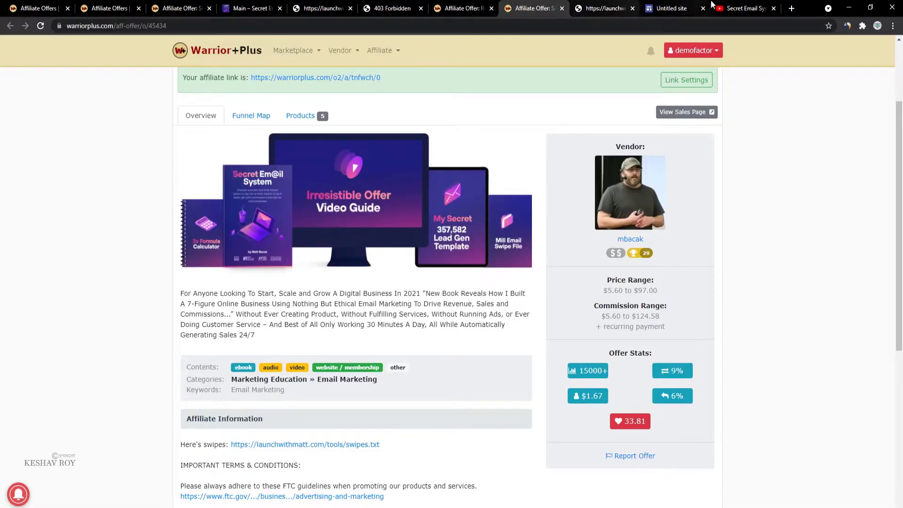
Step: Close the YouTube tab about the Secret Email System and open a new empty browser tab
left_click(745, 9)
left_click(773, 8)
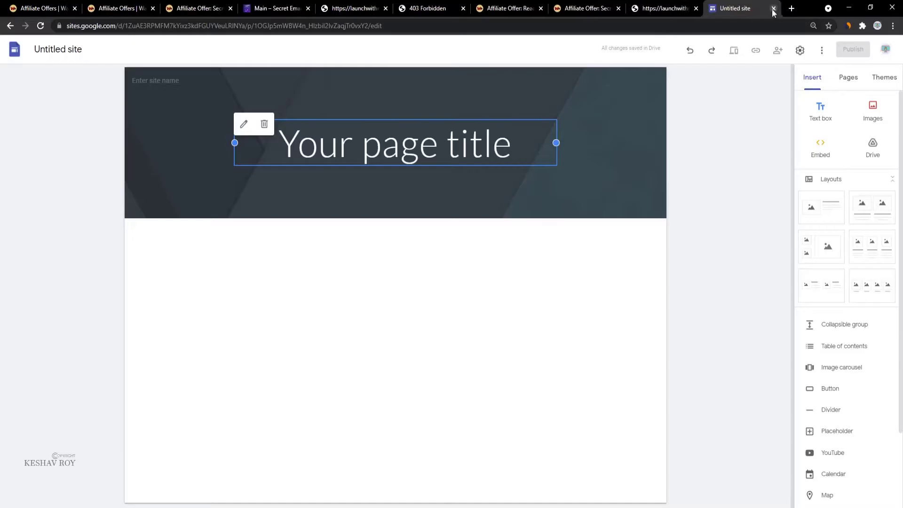
left_click(792, 9)
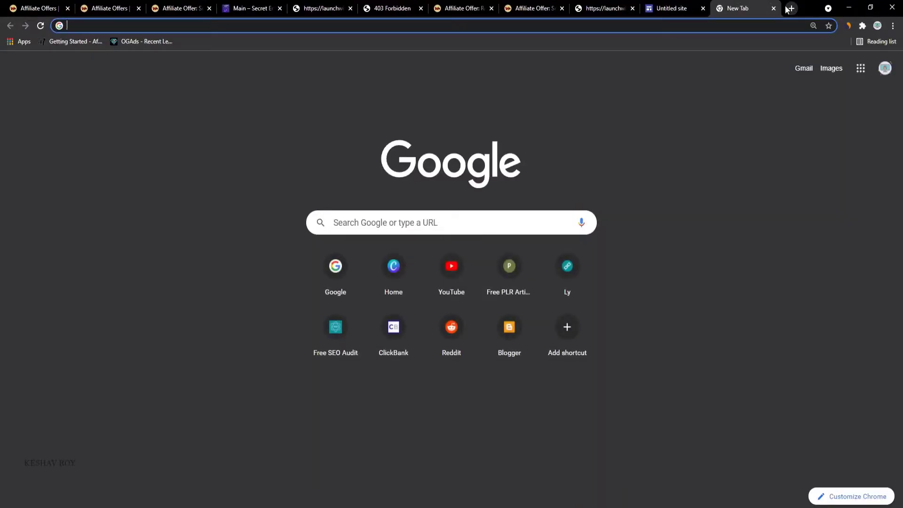
type("d")
key("BackSpace")
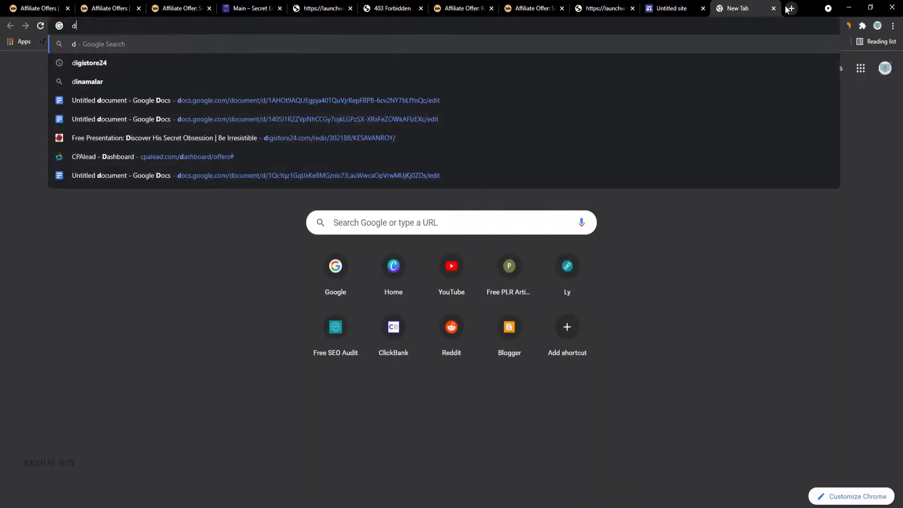
key("BackSpace")
type("gool")
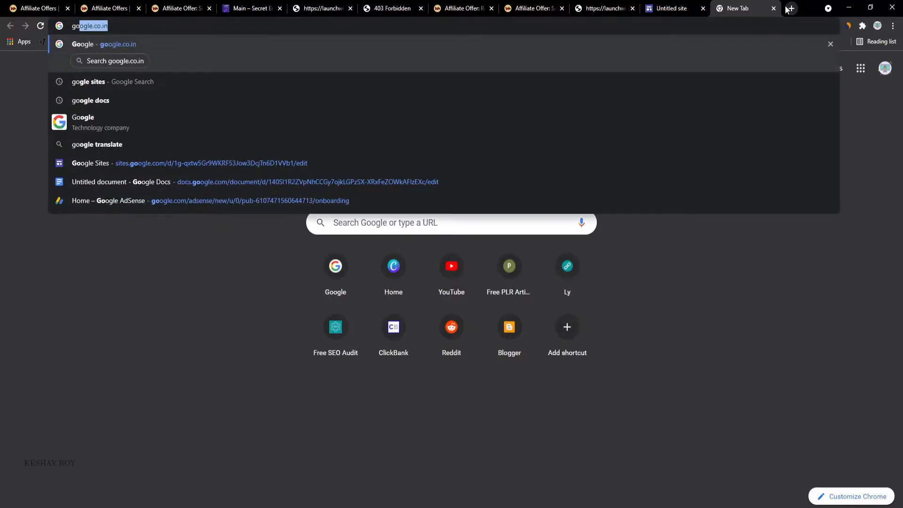
key("BackSpace")
key("BackSpace")
key("BackSpace")
key("BackSpace")
key("BackSpace")
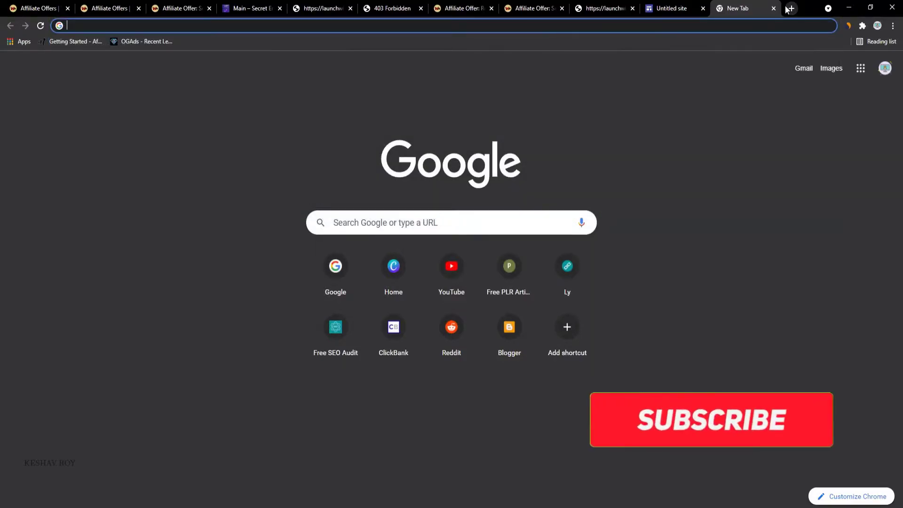
Step: Close the forbidden FTC page and the unneeded affiliate offer tab beside it, returning to the Secret Email System offer
left_click(701, 4)
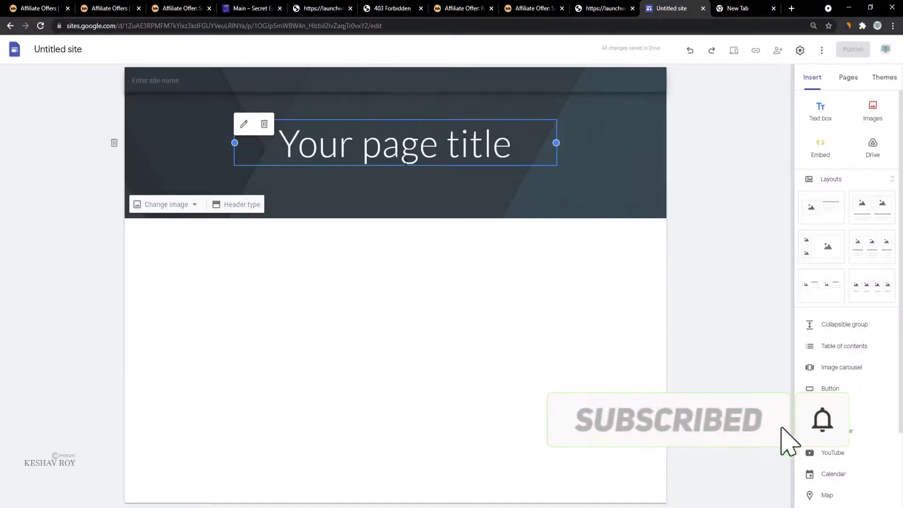
left_click(602, 8)
left_click(320, 8)
left_click(391, 8)
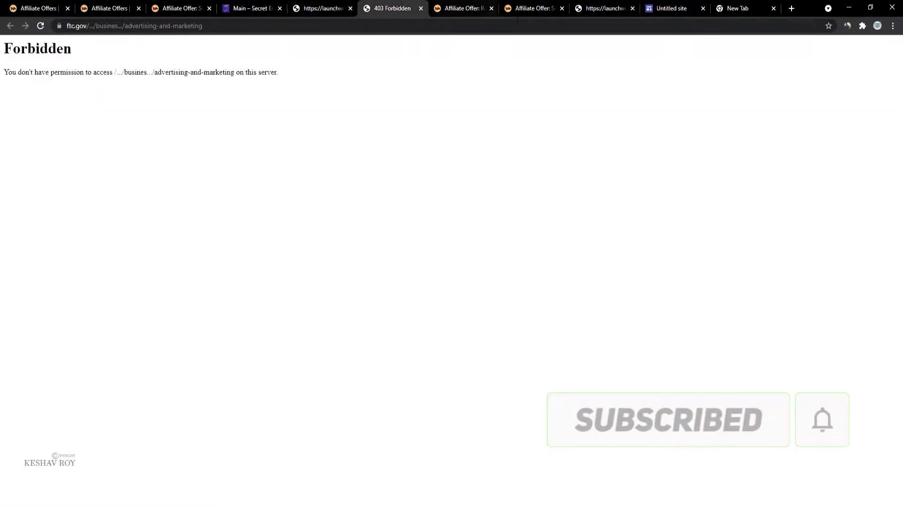
left_click(461, 8)
left_click(420, 9)
left_click(420, 9)
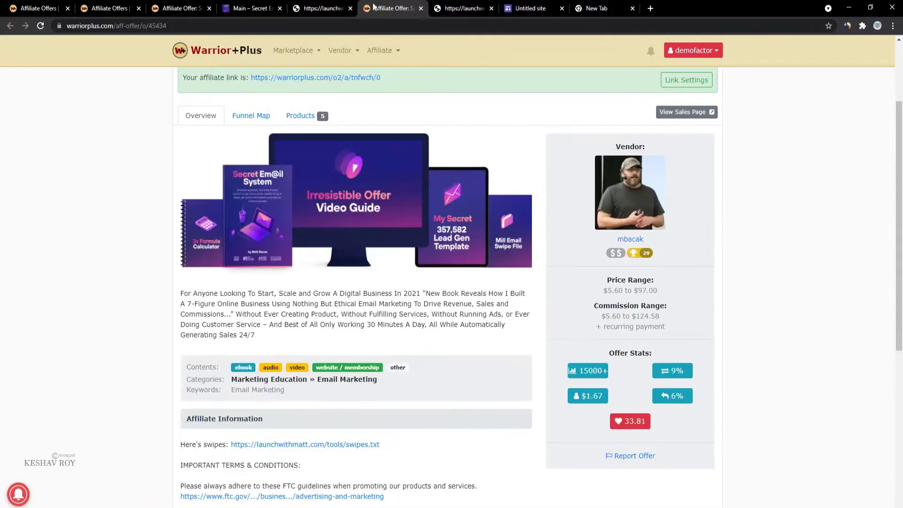
Step: Copy the offer's title "Secret Email System" from its WarriorPlus page and search Google for it in the empty tab
scroll(319, 317, "down", 4)
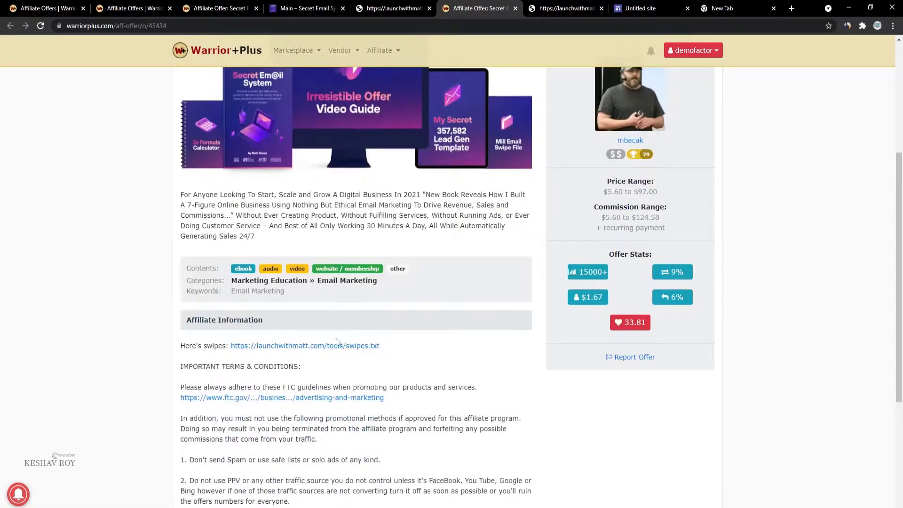
scroll(337, 337, "up", 4)
right_click(272, 156)
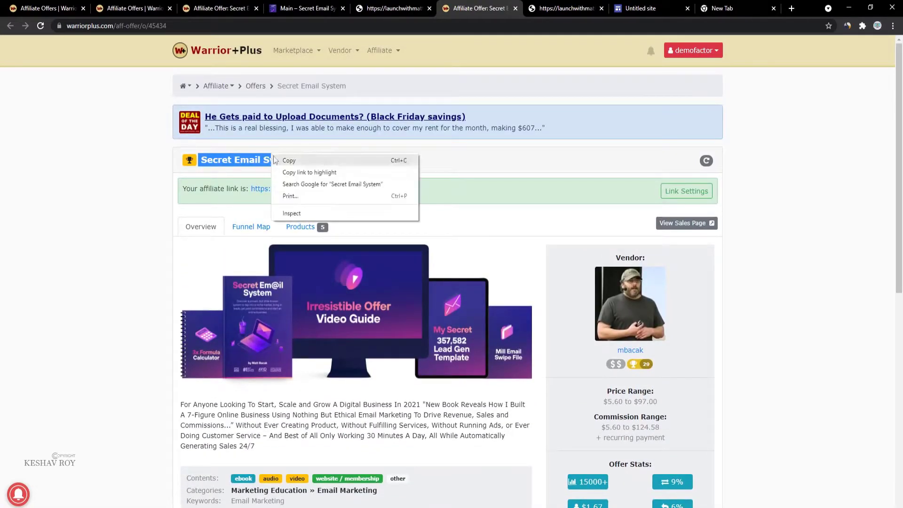
left_click(287, 159)
left_click(724, 8)
left_click(653, 4)
left_click(724, 8)
key("ctrl+v")
key("Return")
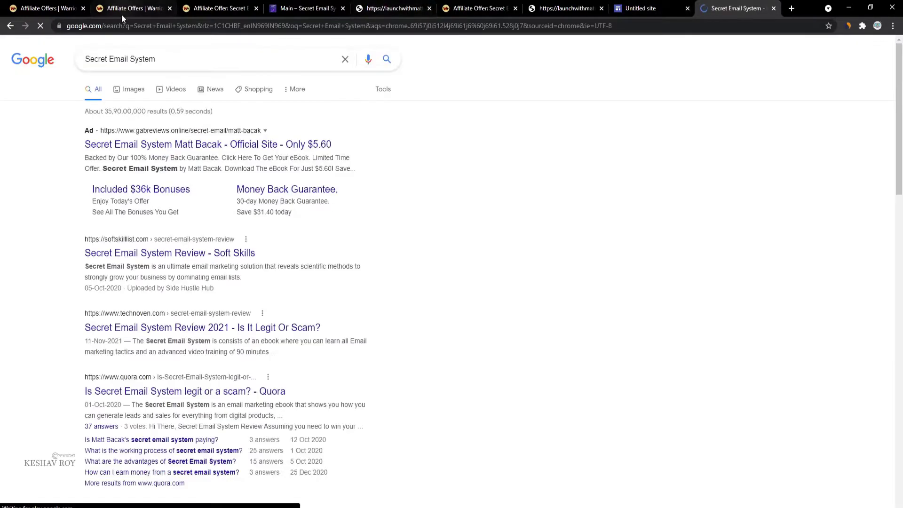
Step: Cut the product name from the Google search and use it to replace the Google Sites page title with "Secret Email System"
left_click(185, 59)
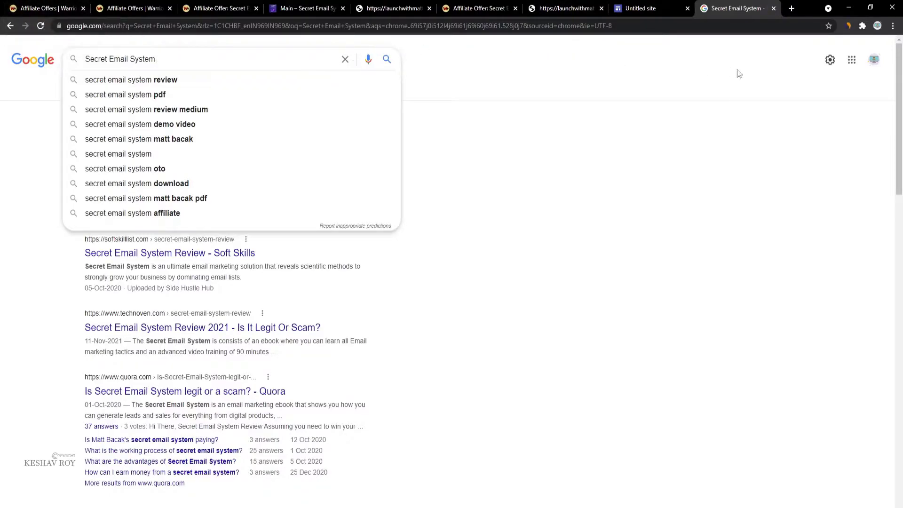
key("ctrl+a")
key("ctrl+x")
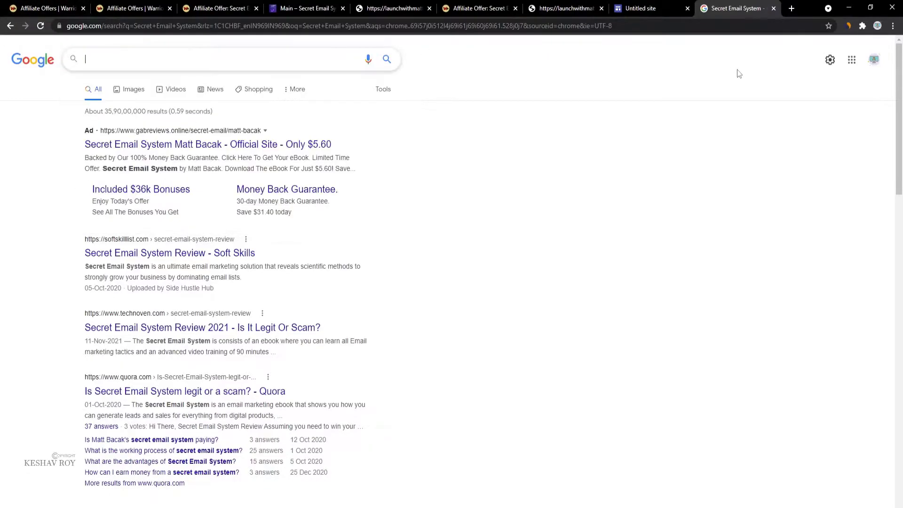
left_click(630, 8)
key("ctrl+v")
left_click(407, 146)
triple_click(407, 146)
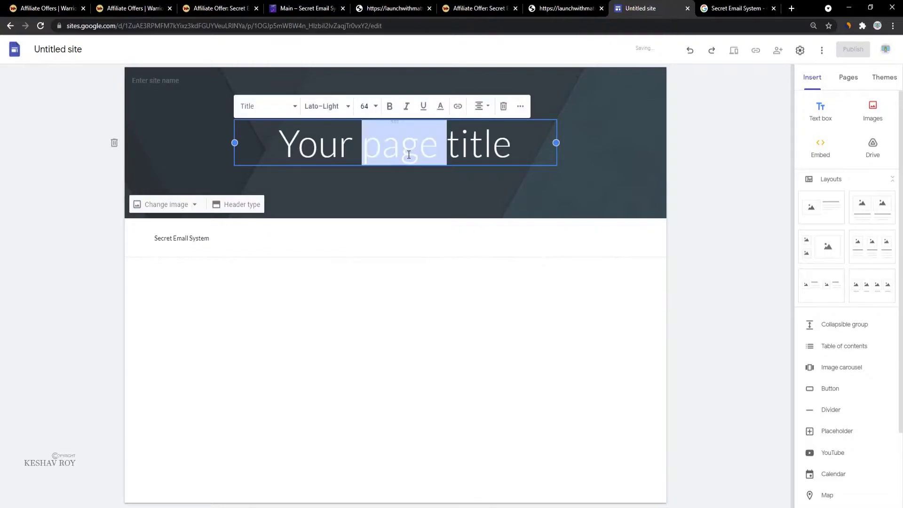
key("ctrl+v")
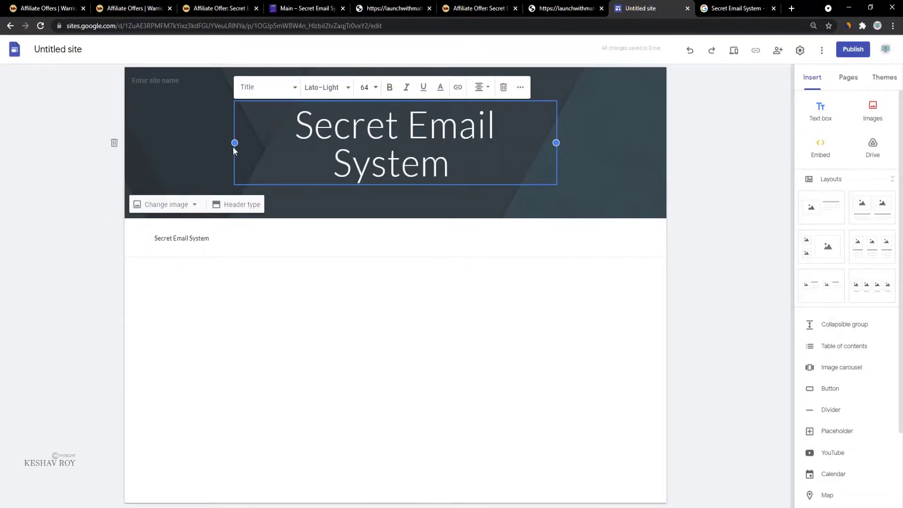
Step: Widen the page title's box so the title fits on one line, and make the title text bold
left_click_drag(234, 142, 151, 142)
left_click_drag(558, 165, 593, 151)
key("ctrl+a")
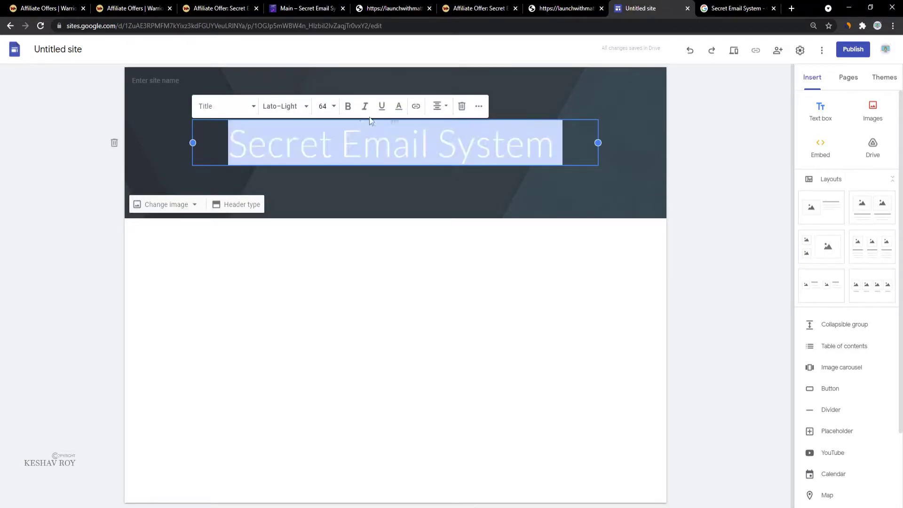
left_click(348, 106)
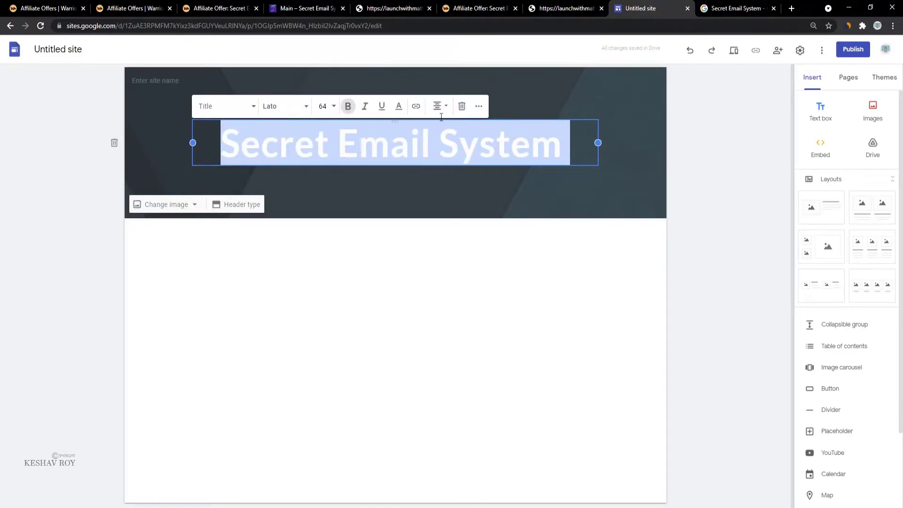
left_click(283, 108)
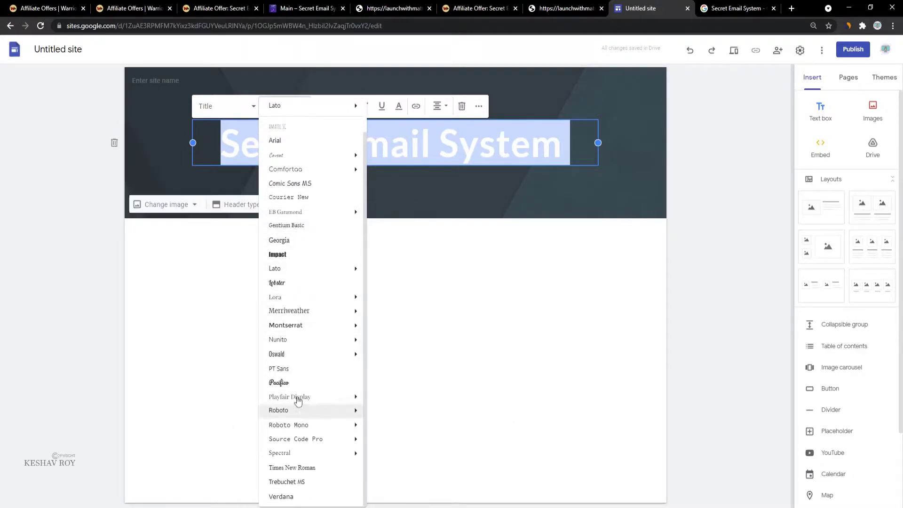
left_click(450, 396)
Step: Enter "Secret Email System" as the site name in the page header
left_click(337, 144)
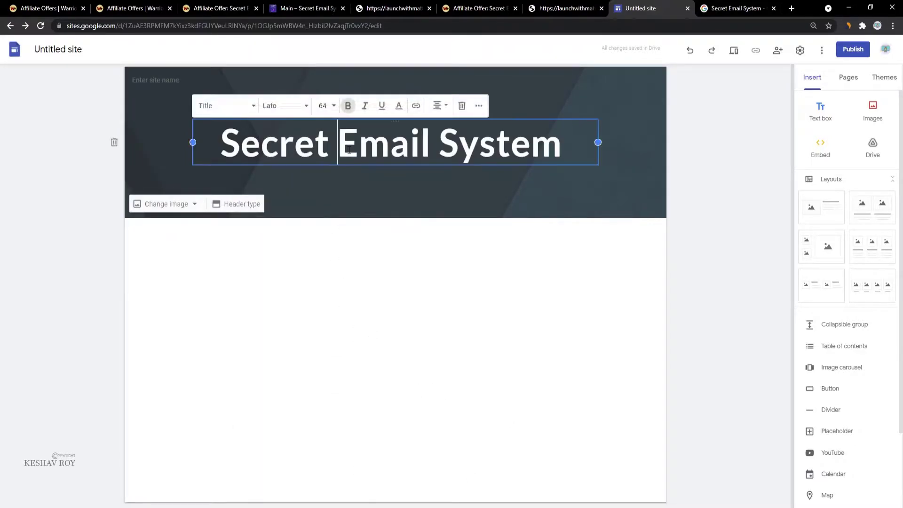
left_click(181, 78)
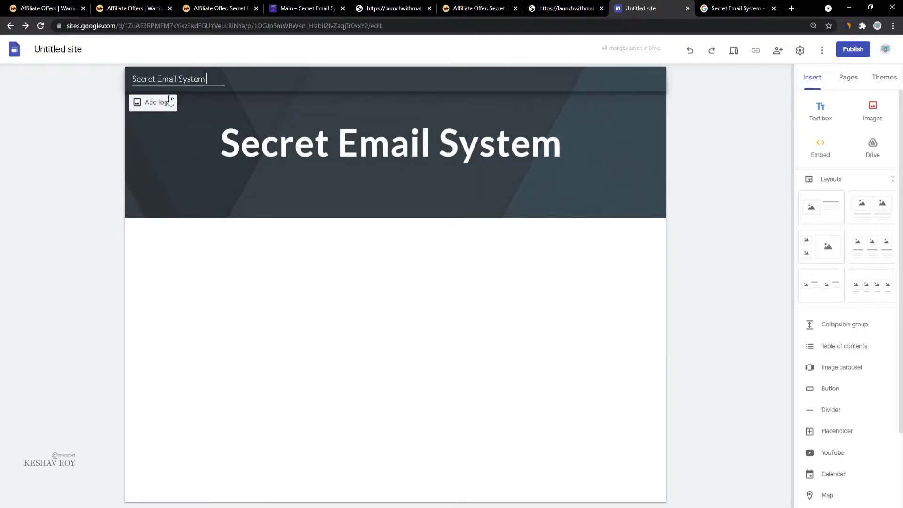
left_click(466, 117)
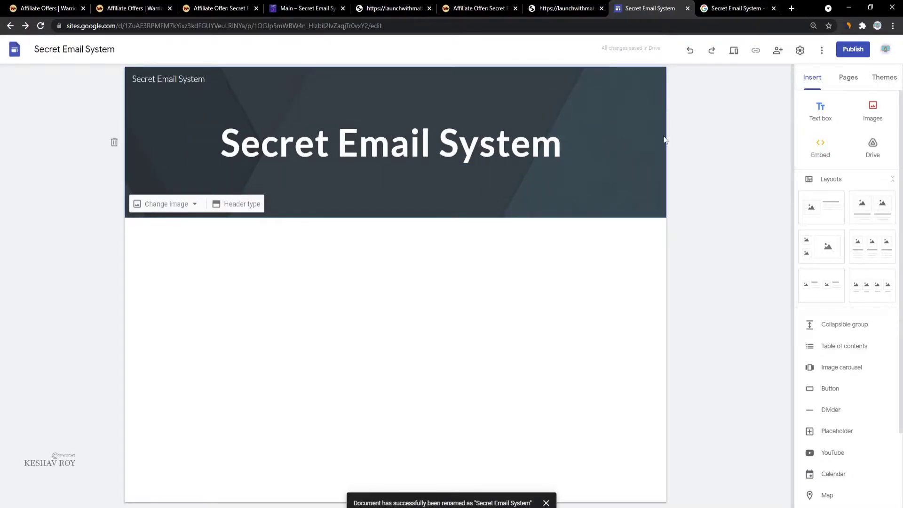
Step: Make the gallery's blurred night-lights photo the header image, anchored to its upper part and without the readability adjustment
left_click(169, 206)
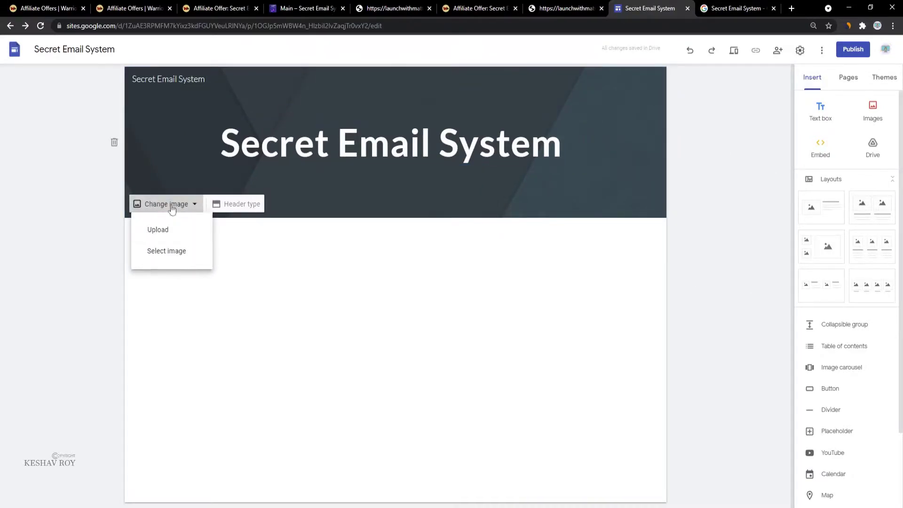
left_click(169, 249)
left_click(292, 169)
left_click(248, 165)
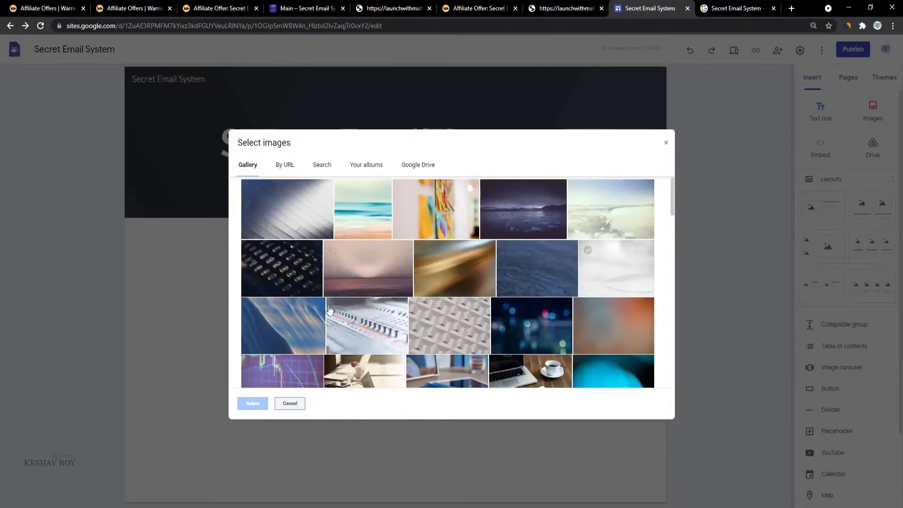
scroll(598, 284, "down", 1)
left_click(550, 281)
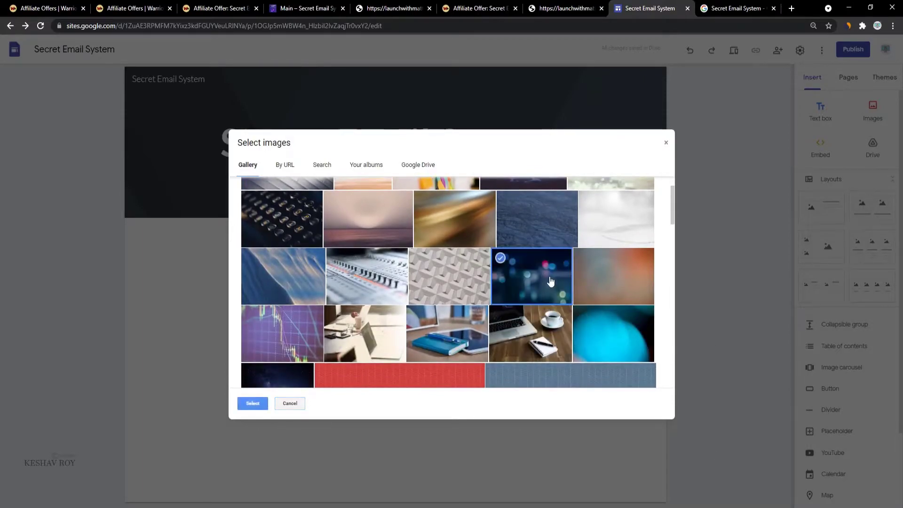
left_click(262, 229)
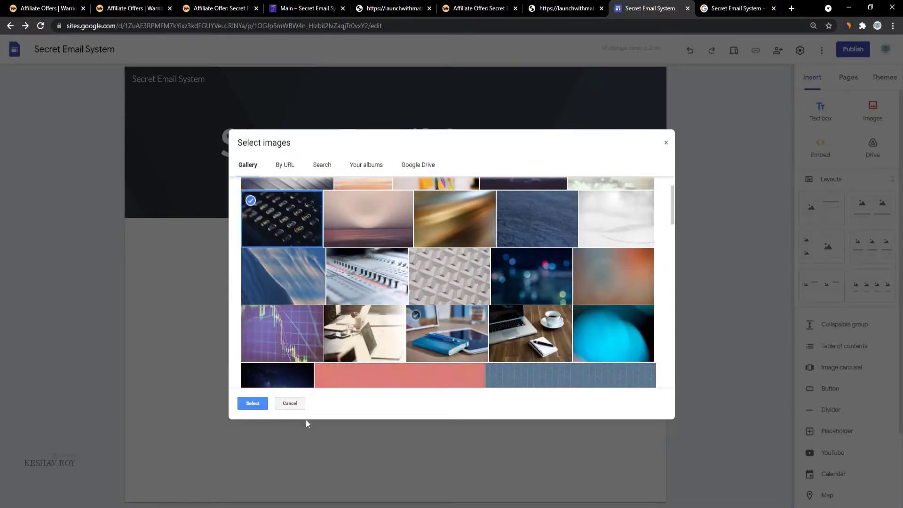
left_click(532, 276)
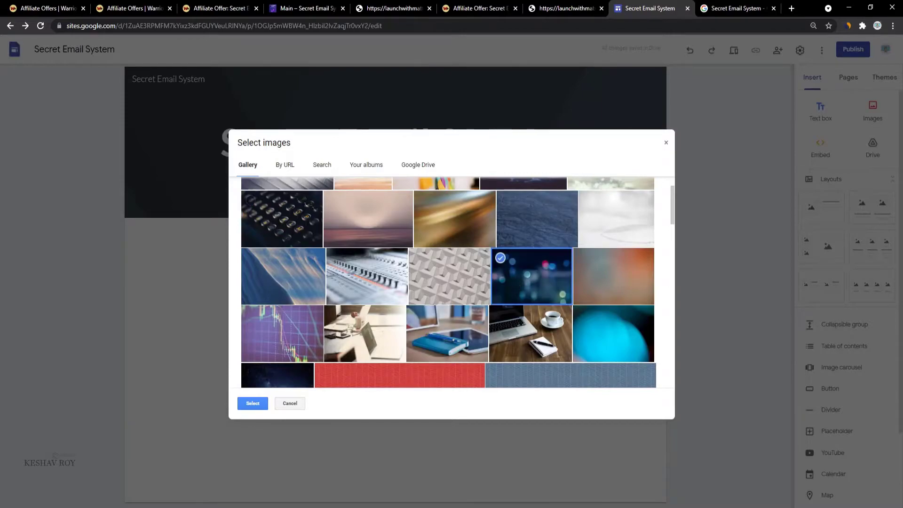
left_click(253, 405)
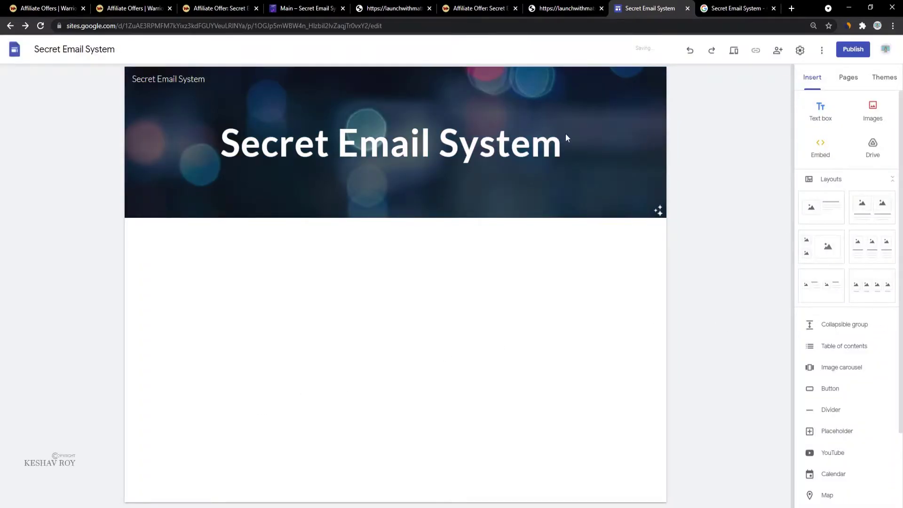
left_click(655, 207)
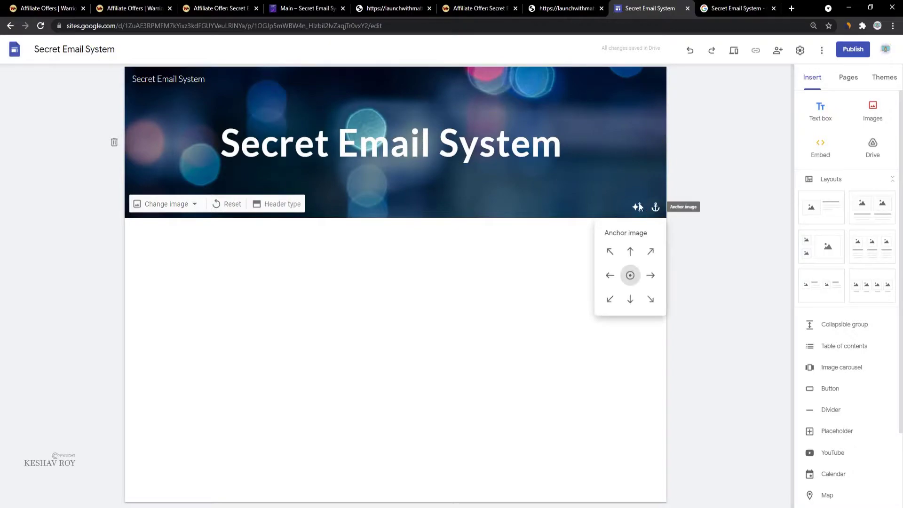
left_click(637, 207)
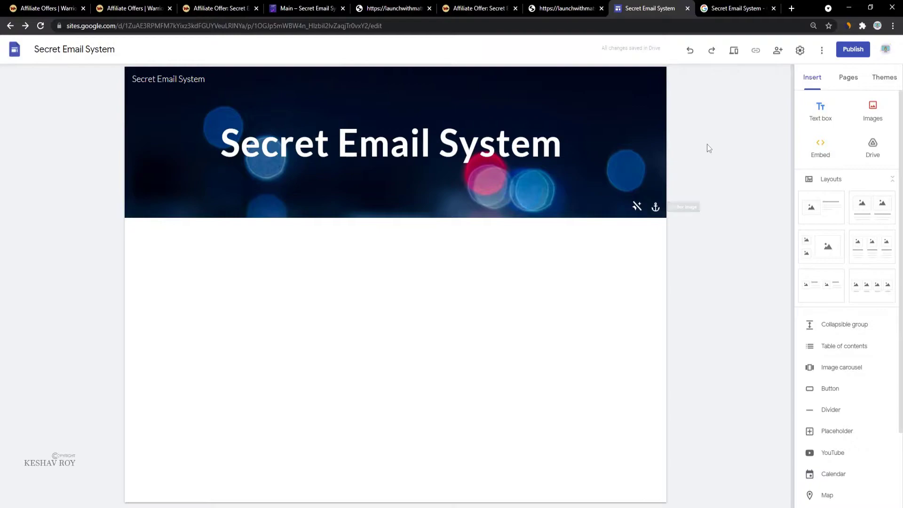
left_click(431, 141)
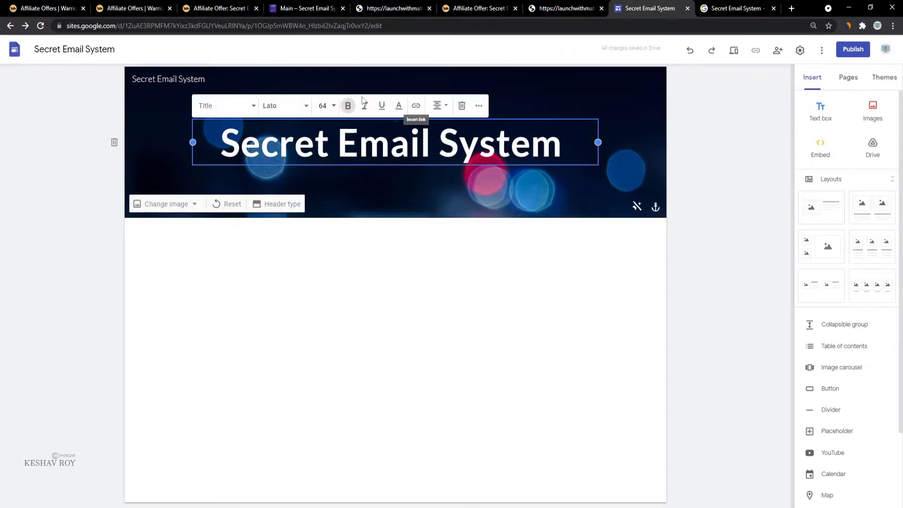
left_click(409, 107)
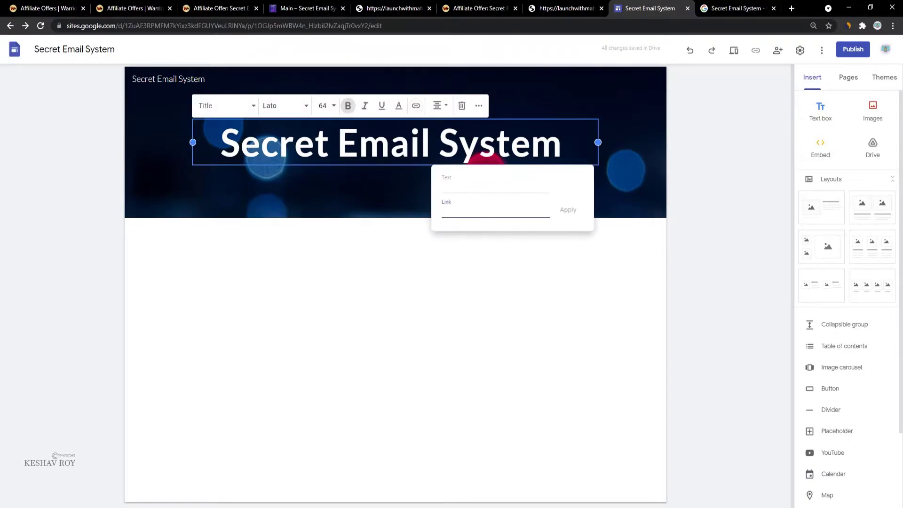
key("alt+Tab")
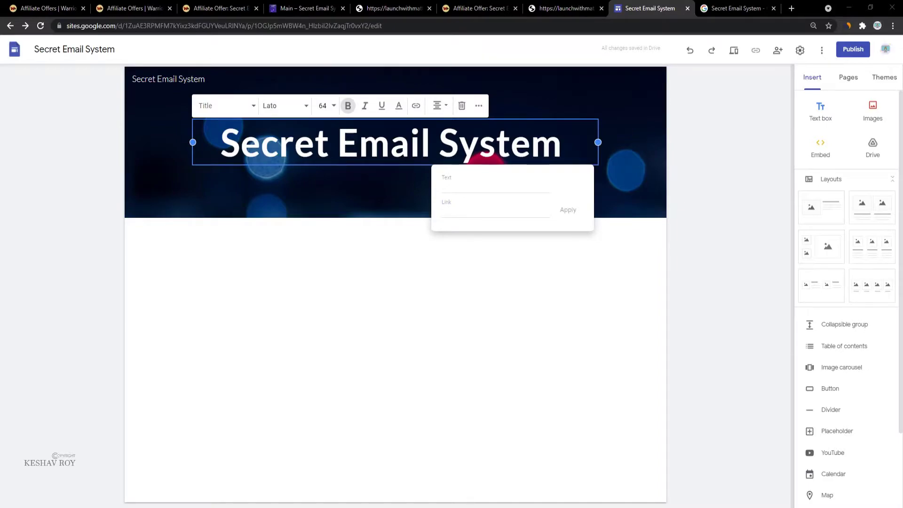
left_click(759, 8)
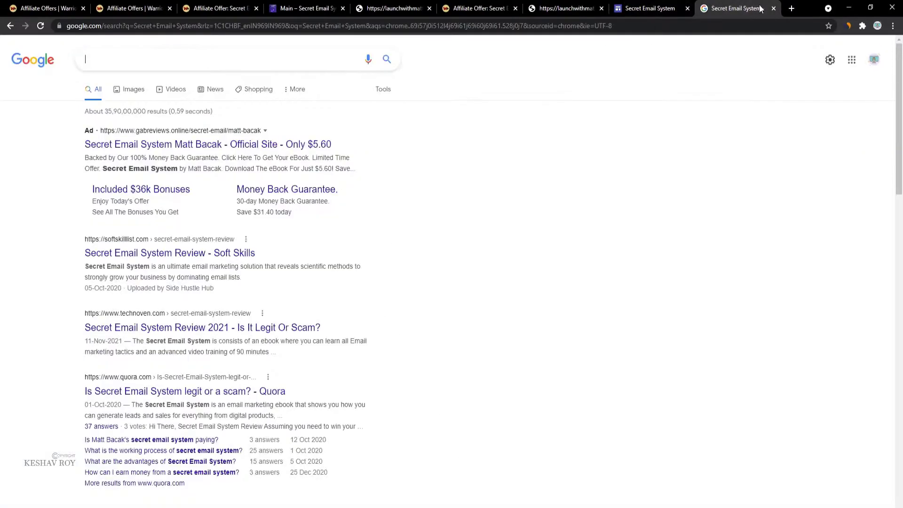
Step: Open ly-ink.me in a new tab and shorten the offer's WarriorPlus affiliate link
left_click(793, 9)
type("ly")
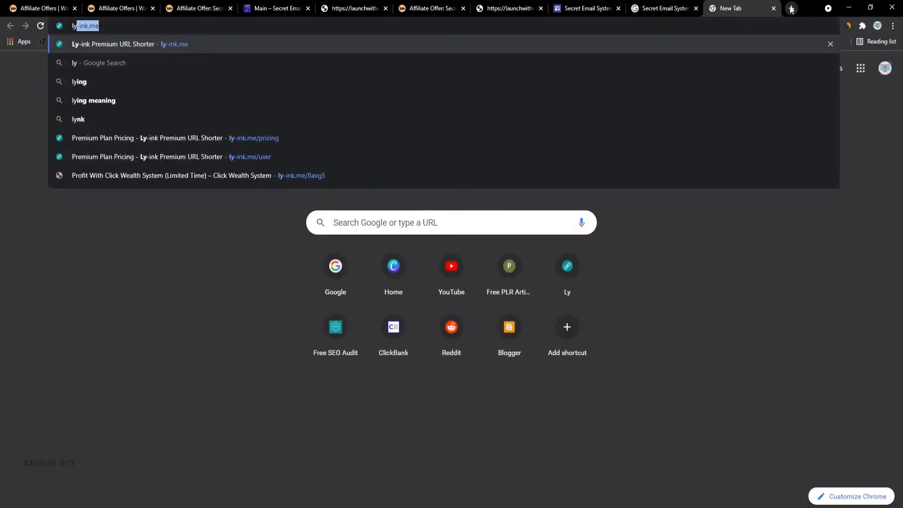
type("-ink.me")
key("Return")
left_click(276, 358)
key("ctrl+v")
left_click(369, 358)
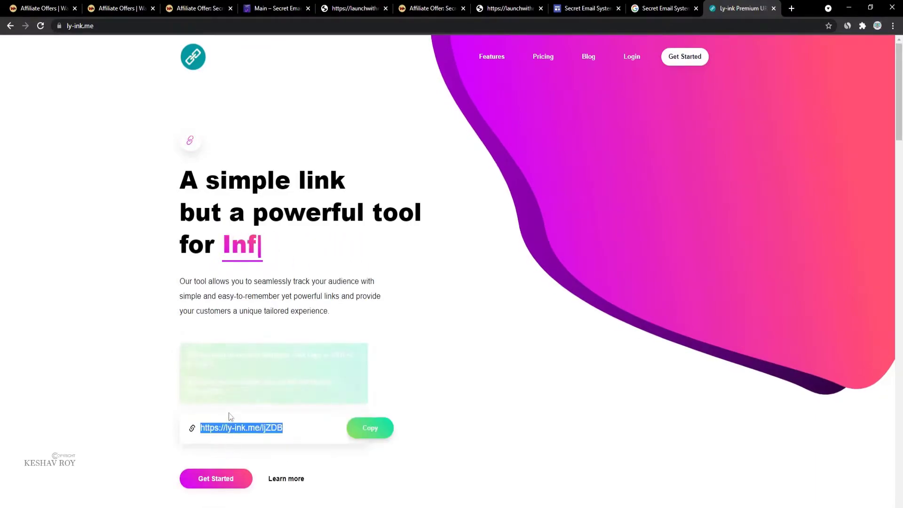
Step: Copy the short link from ly-ink.me and save it in the Notepad note below the affiliate link
left_click(371, 430)
left_click(508, 497)
key("End")
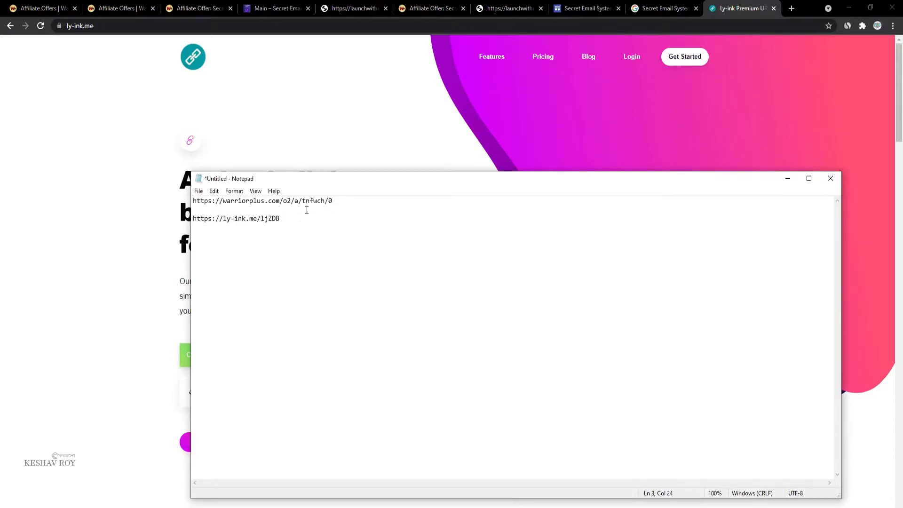
left_click(587, 8)
triple_click(498, 140)
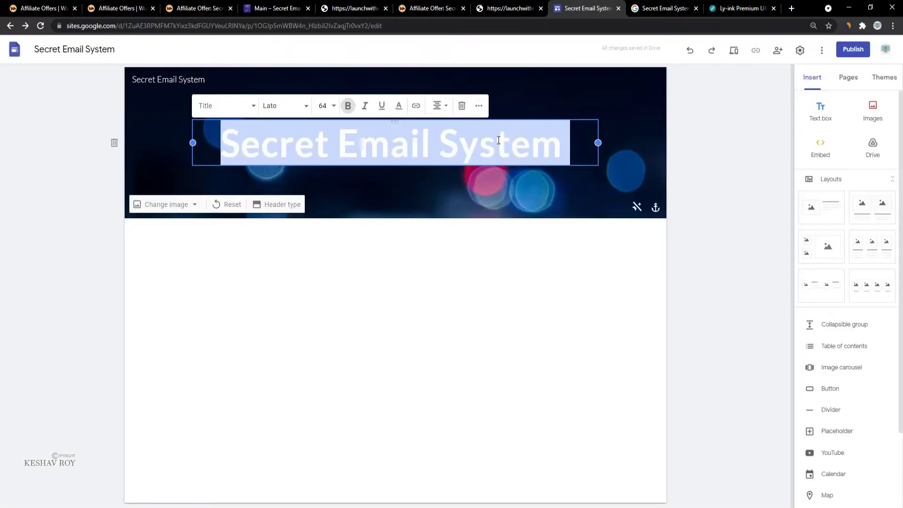
left_click(415, 106)
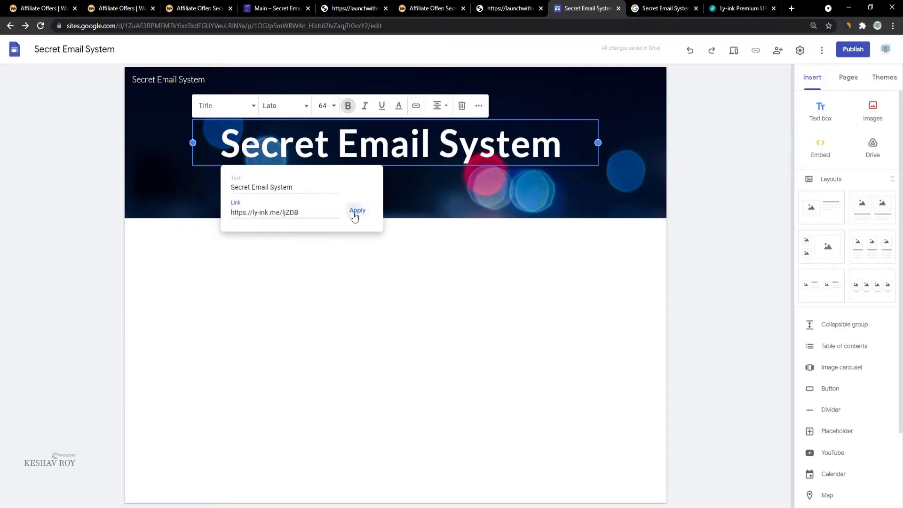
left_click(355, 211)
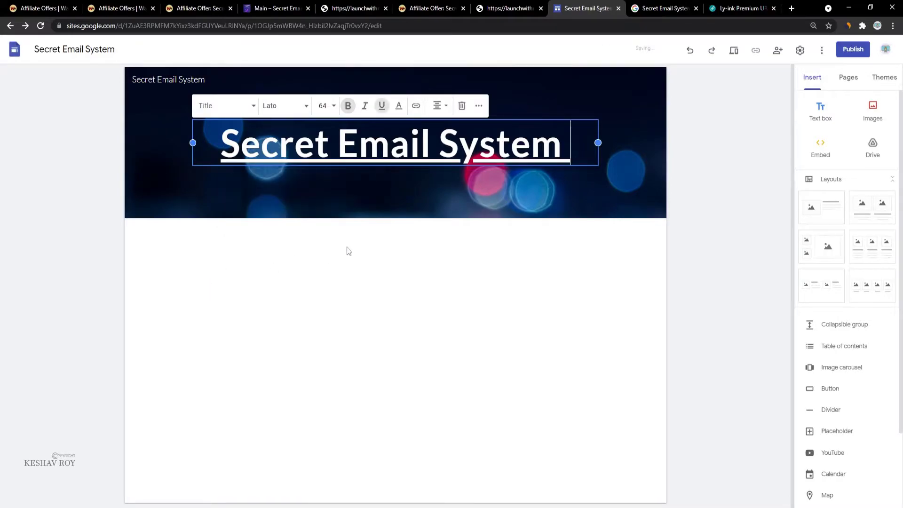
left_click(382, 105)
left_click(415, 252)
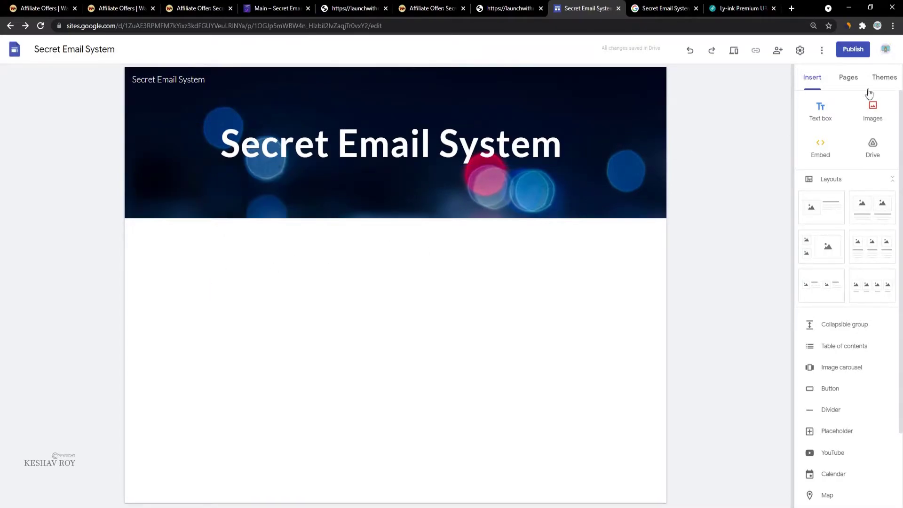
Step: Insert a text box below the header, and copy the subject "Say goodbye to a great deal in 3...2...1..." from the offer's email swipes file
left_click(818, 108)
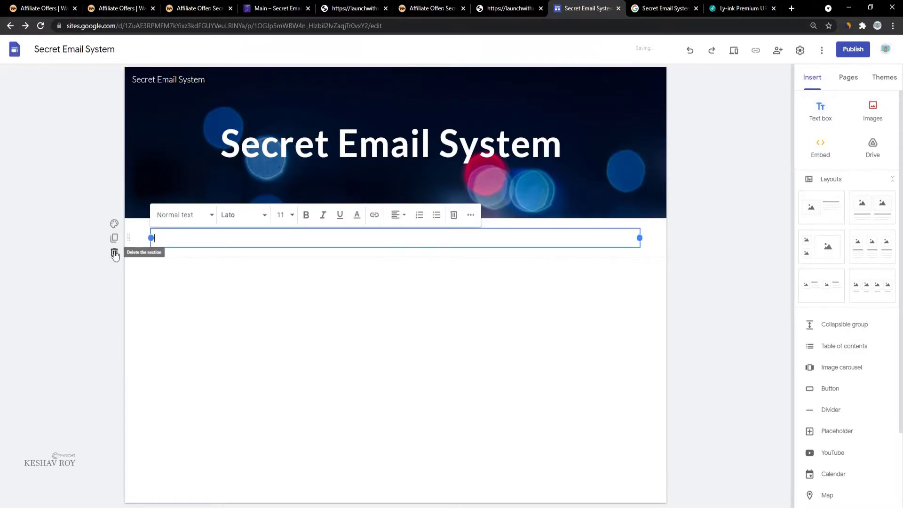
left_click(197, 8)
left_click(384, 5)
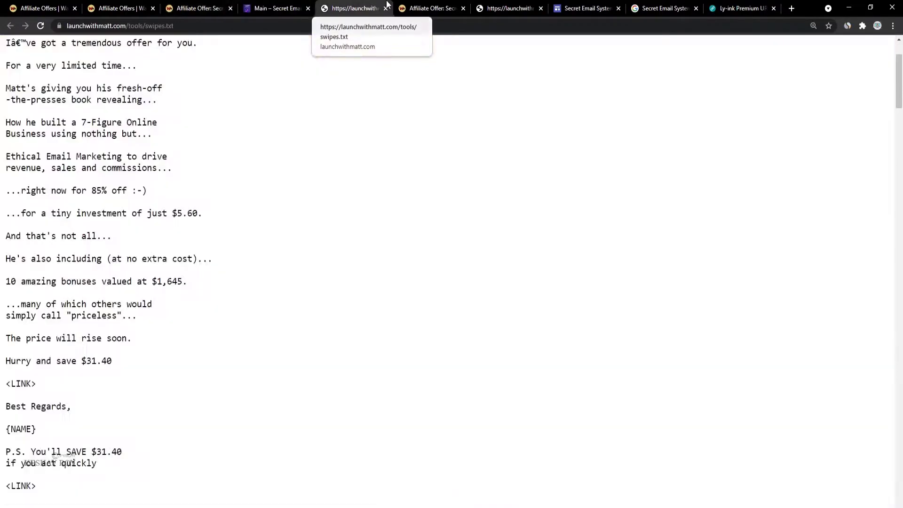
scroll(263, 141, "up", 2)
left_click(290, 6)
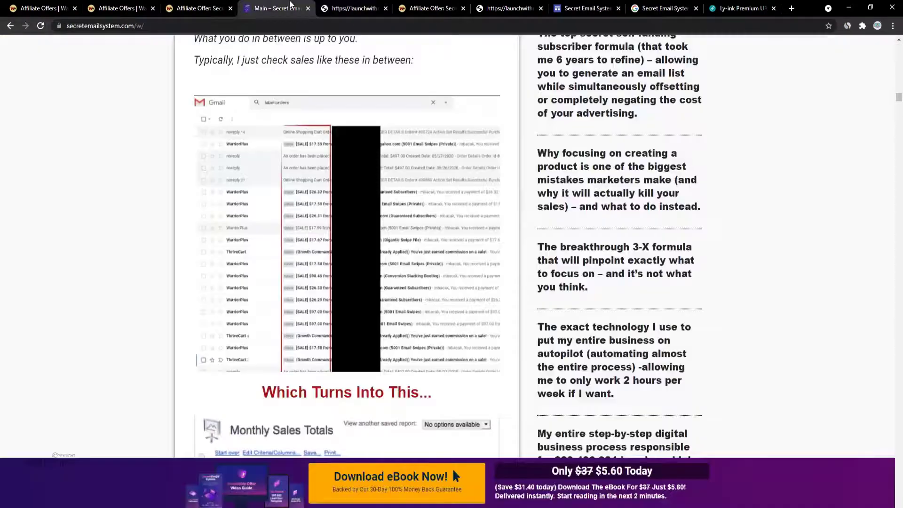
scroll(347, 235, "up", 5)
left_click(197, 8)
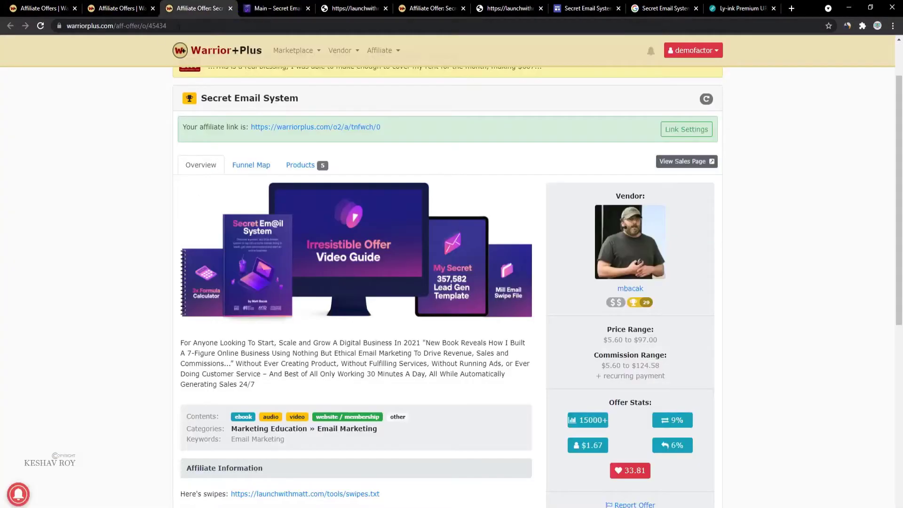
scroll(229, 326, "down", 5)
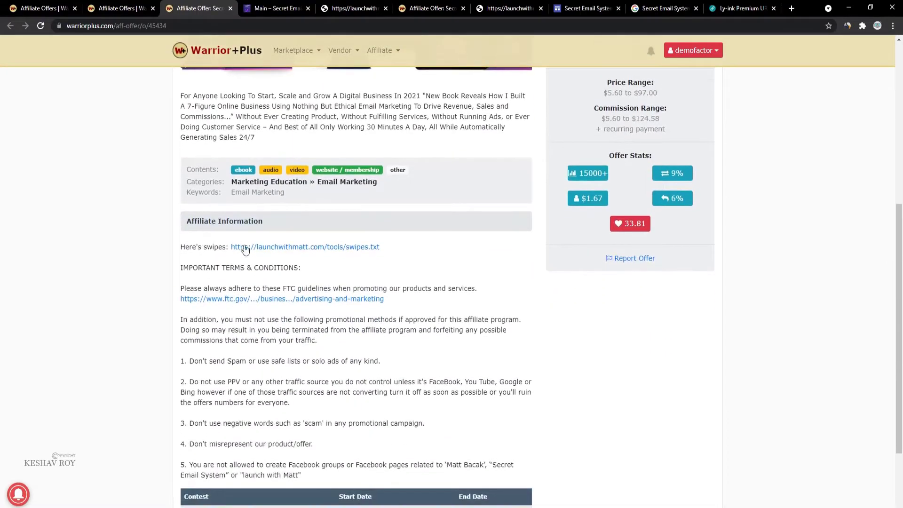
left_click(242, 249)
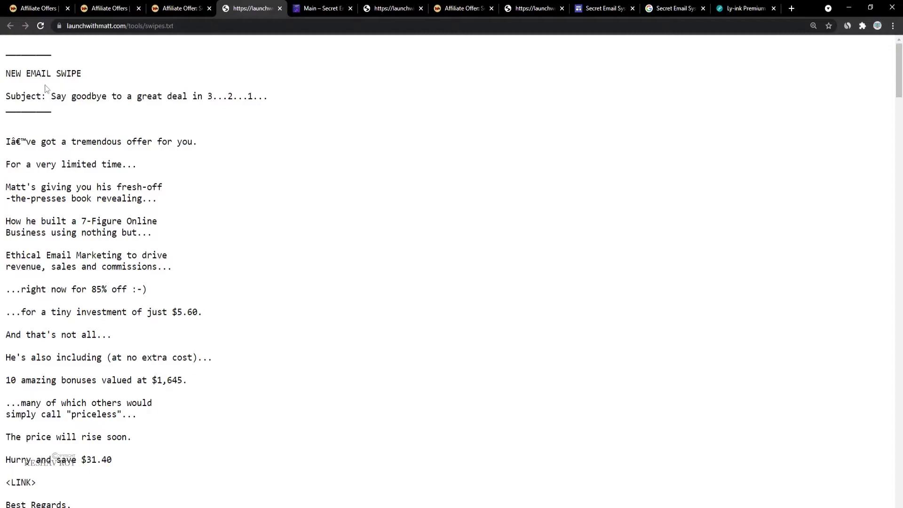
left_click_drag(49, 97, 414, 101)
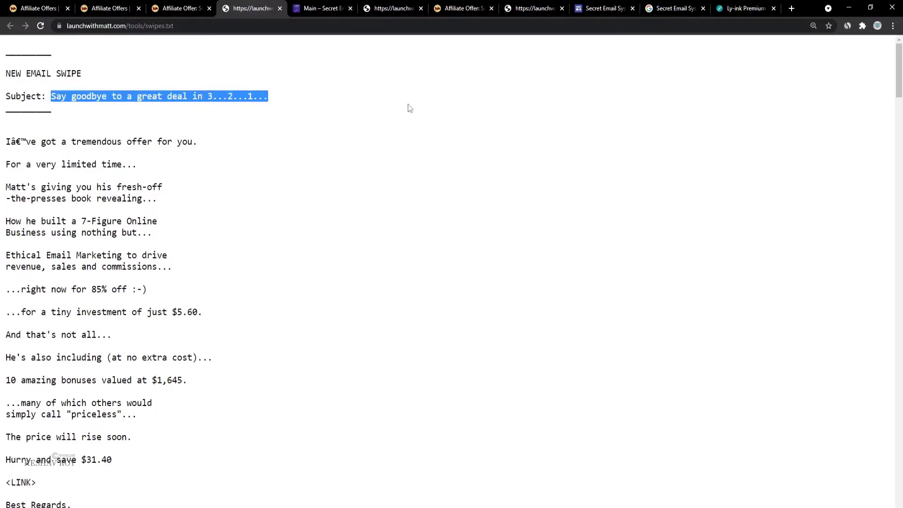
Step: Move the Google Sites tab beside the sales page tab and paste the subject line into the empty text box
left_click(395, 8)
left_click(420, 8)
left_click(421, 8)
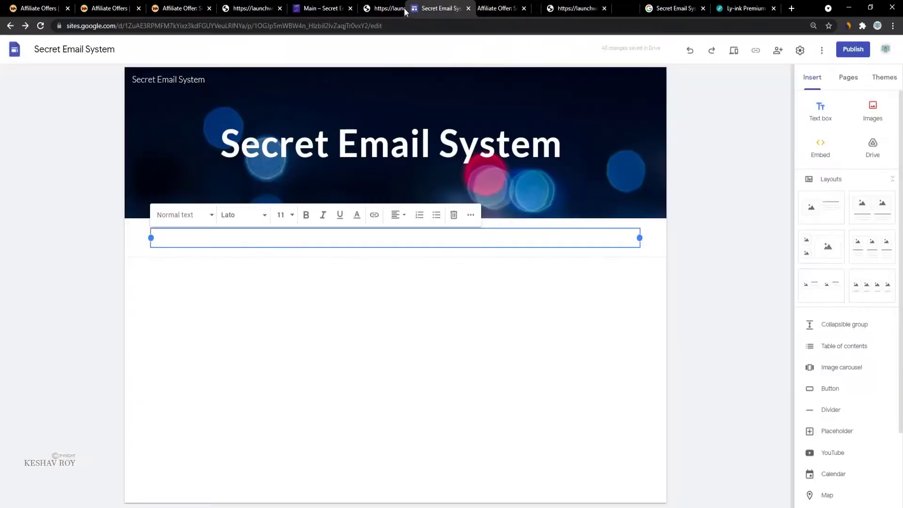
left_click(188, 240)
key("ctrl+v")
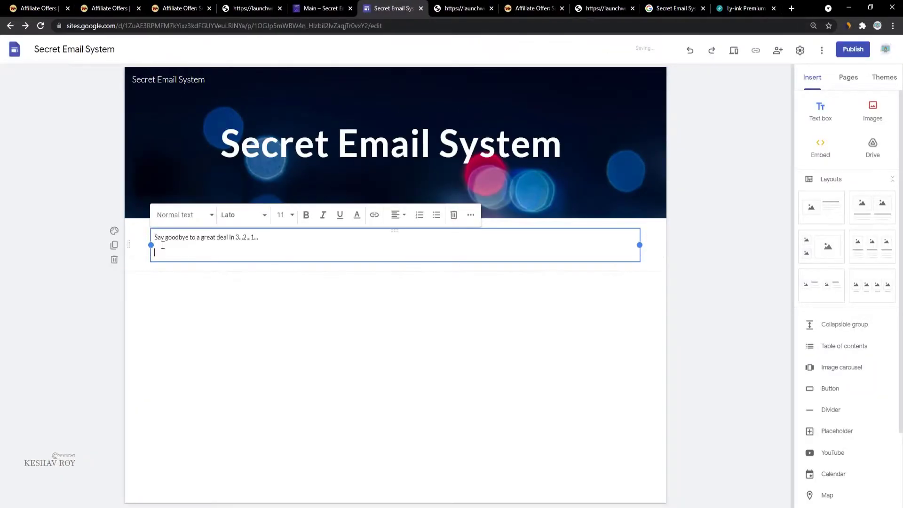
Step: Apply the Title style to all text in the box below the header
left_click(175, 214)
left_click(182, 245)
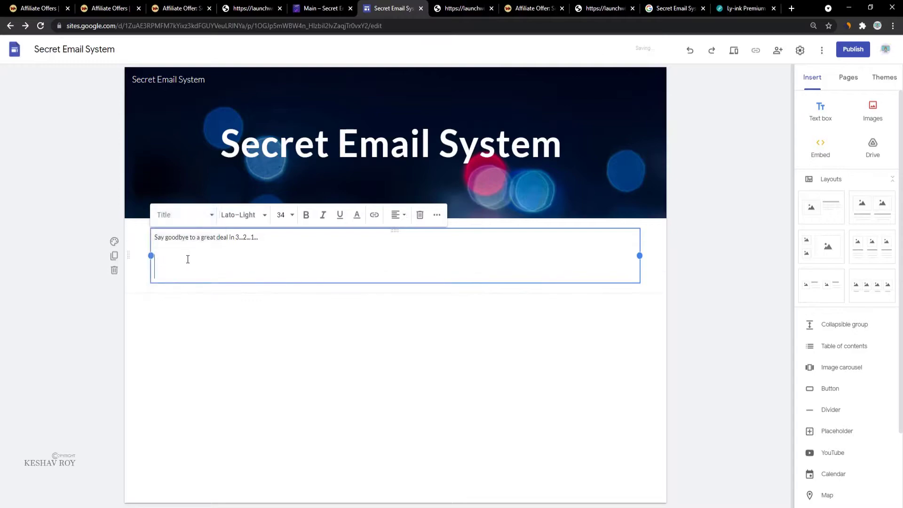
key("ctrl+a")
left_click(192, 216)
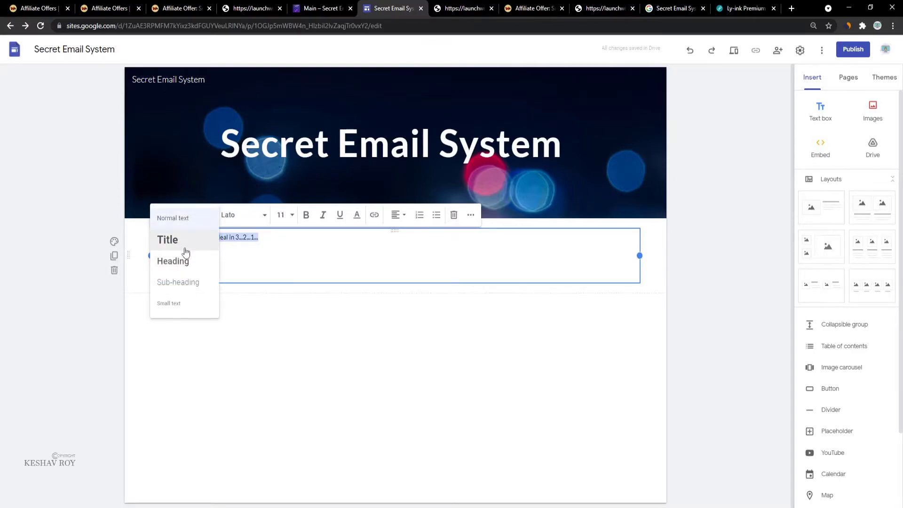
left_click(183, 241)
Step: Try the Heading style on the pasted subject line, and restore the Title style
left_click(188, 215)
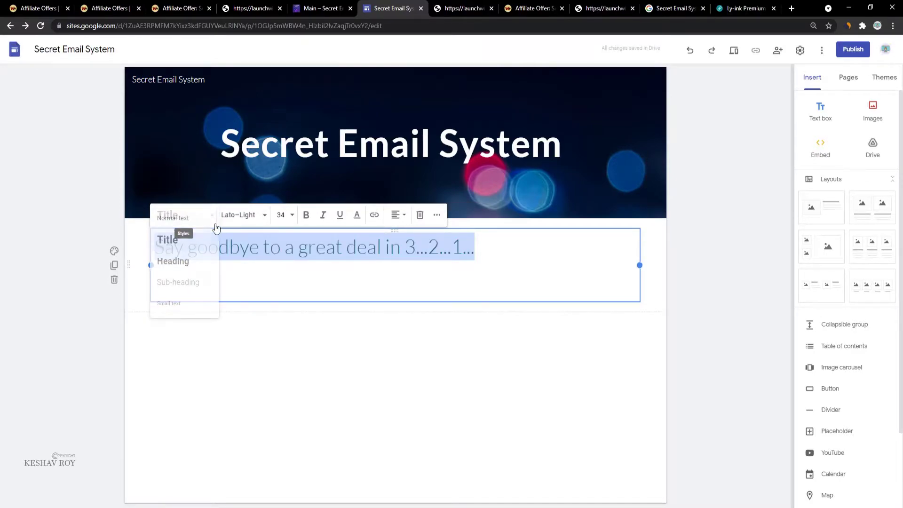
left_click(197, 260)
left_click(193, 215)
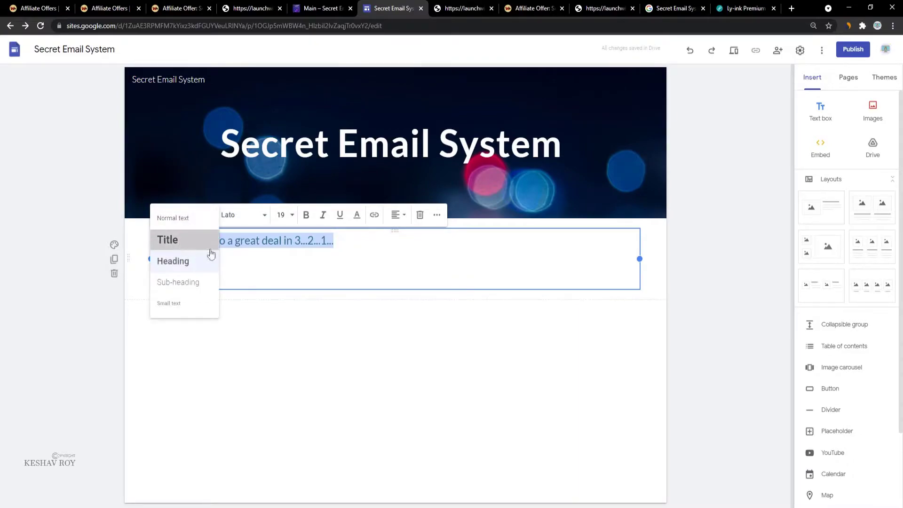
left_click(186, 240)
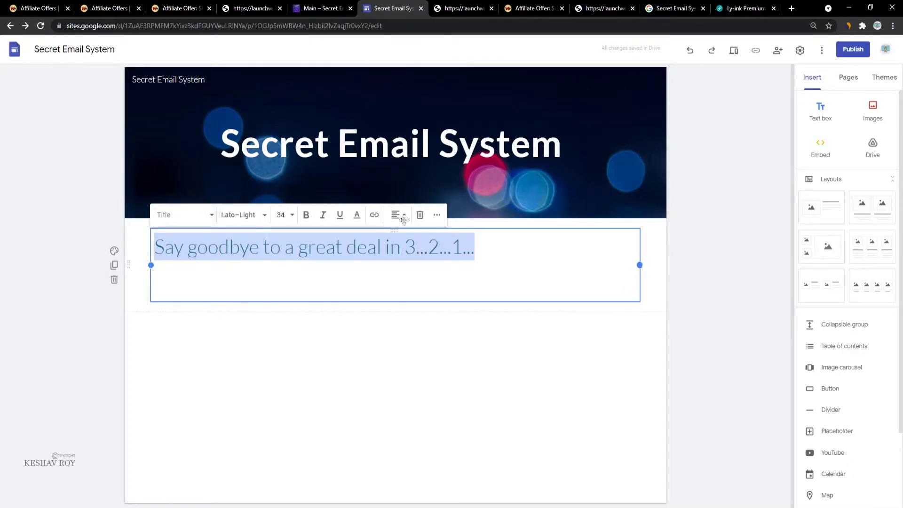
Step: Make the pasted subject line bold and delete the blank line below it
left_click(308, 217)
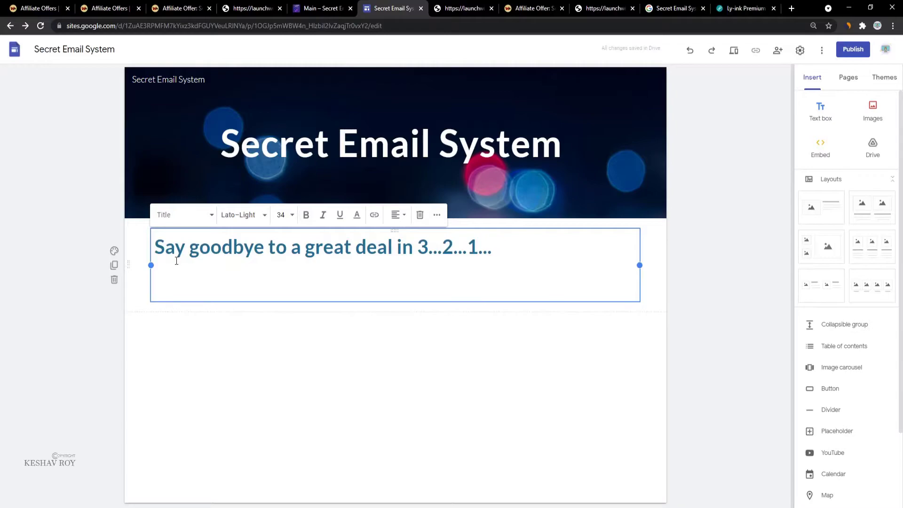
key("BackSpace")
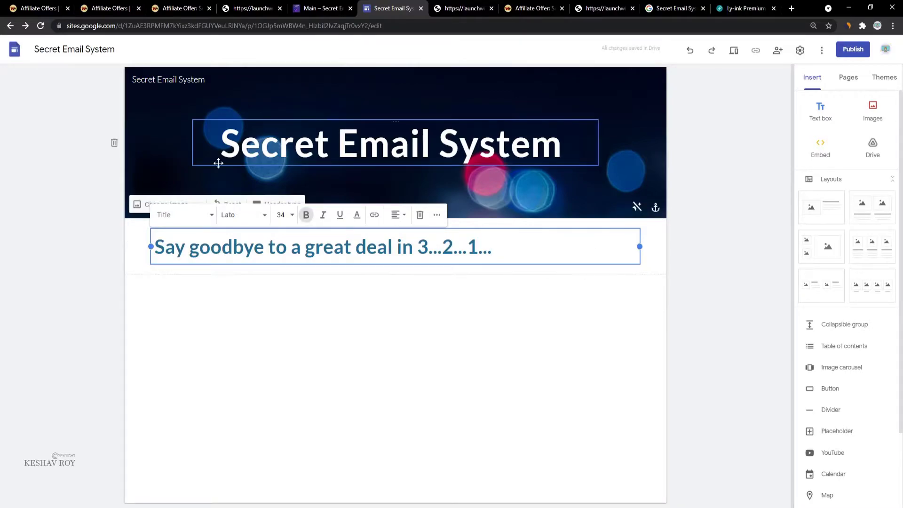
Step: Set the font size of the whole subject line to 48
key("ctrl+a")
left_click(293, 215)
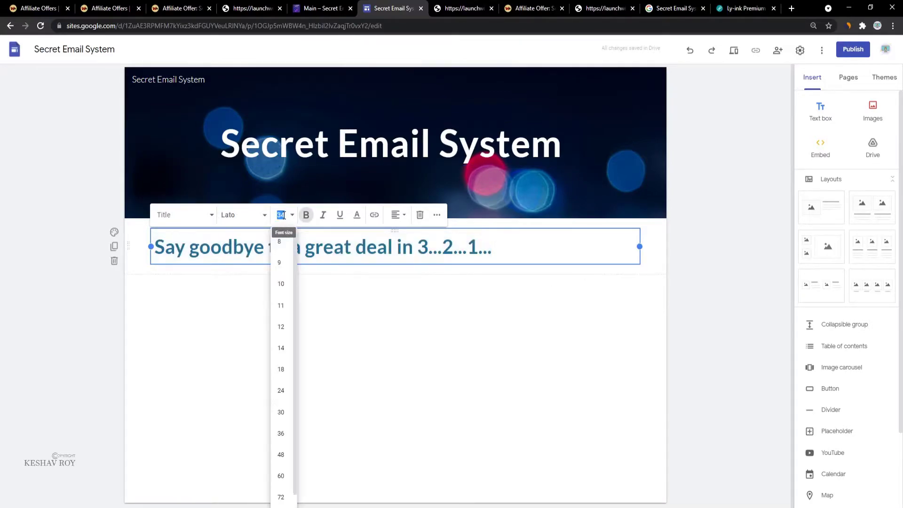
left_click(281, 433)
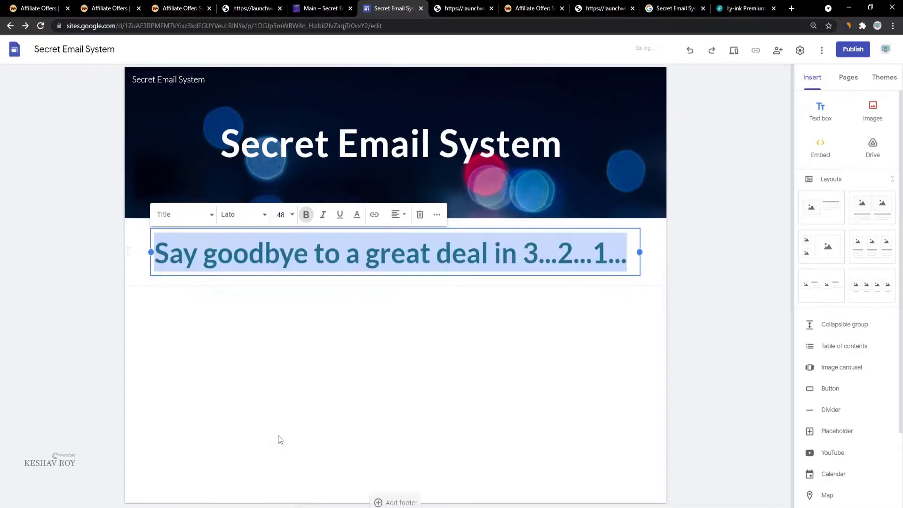
left_click(279, 366)
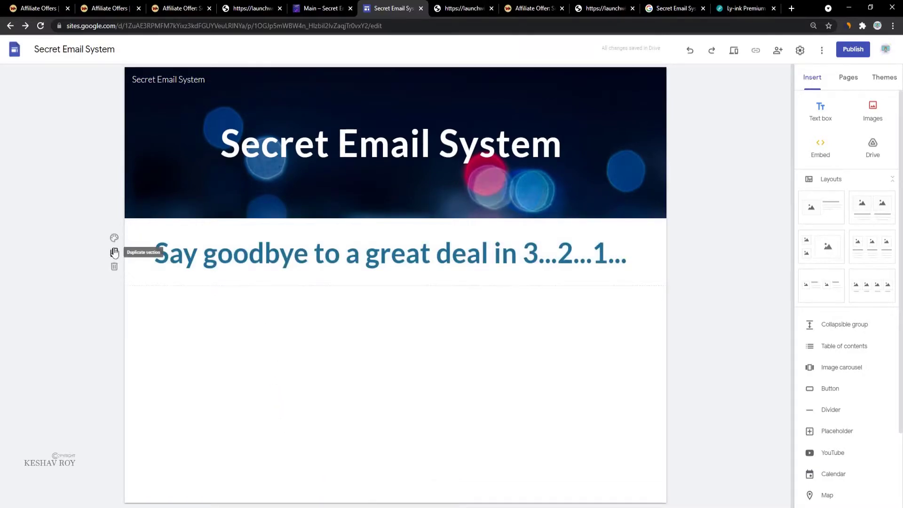
Step: Try section colour Style 2 on the subject line section, and apply Style 3 instead
left_click(114, 237)
left_click(167, 273)
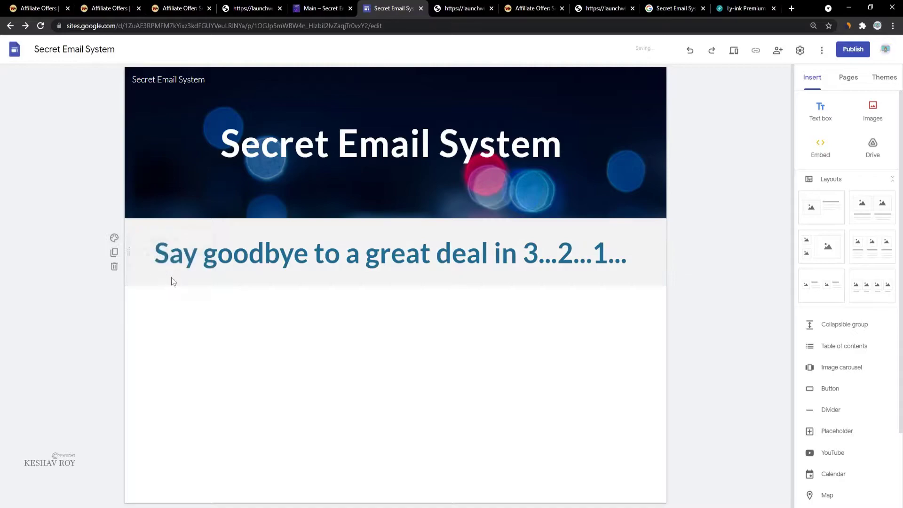
left_click(115, 237)
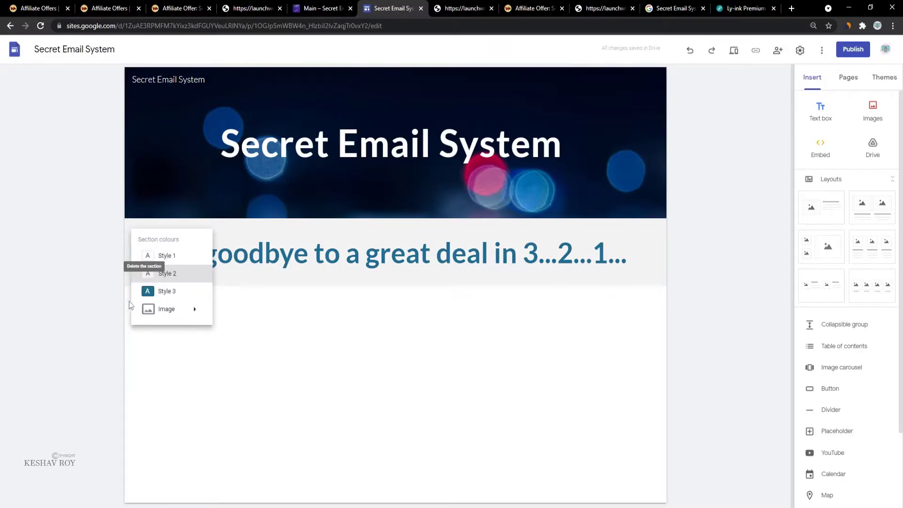
left_click(153, 292)
left_click(151, 251)
left_click(165, 334)
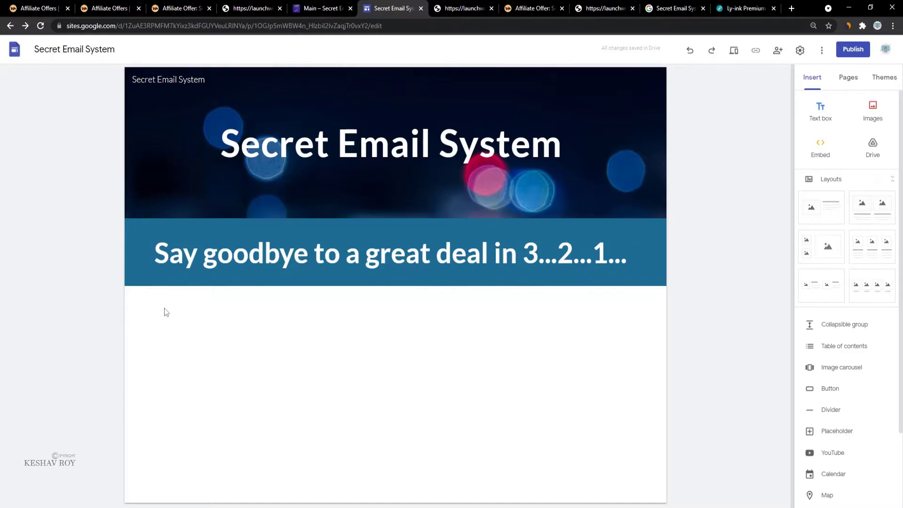
Step: Set the font size of the header title Secret Email System to 72
left_click(591, 143)
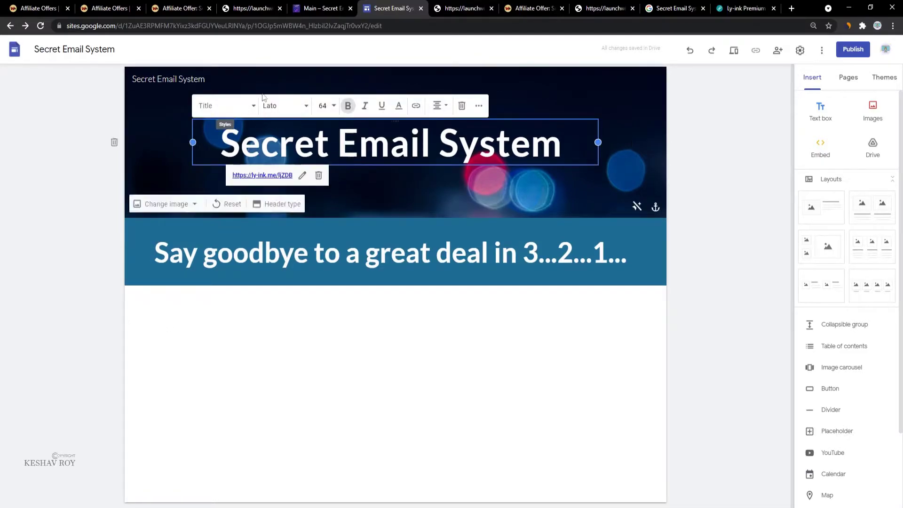
left_click(332, 106)
left_click(325, 395)
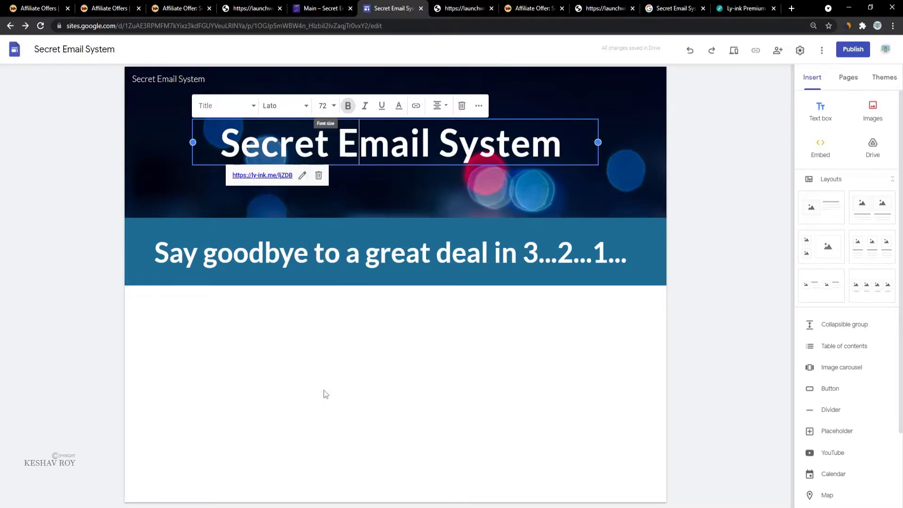
triple_click(359, 141)
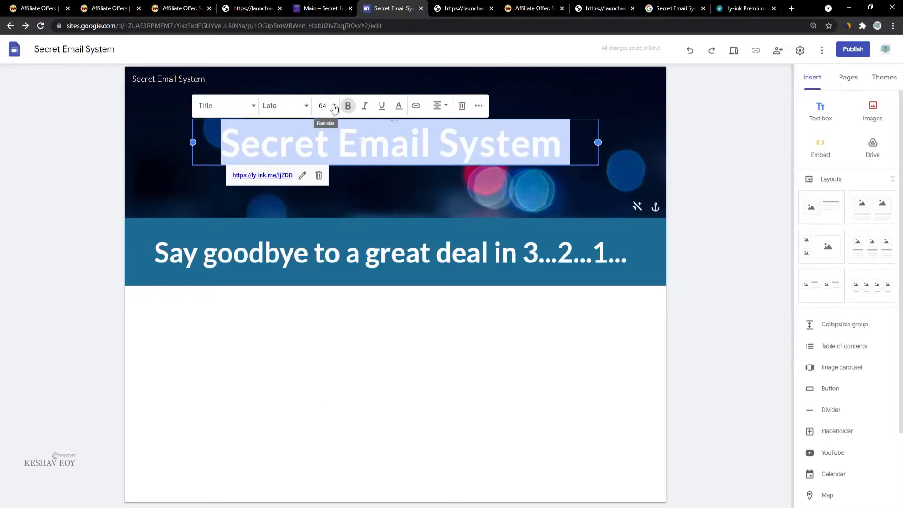
left_click(322, 105)
left_click(323, 383)
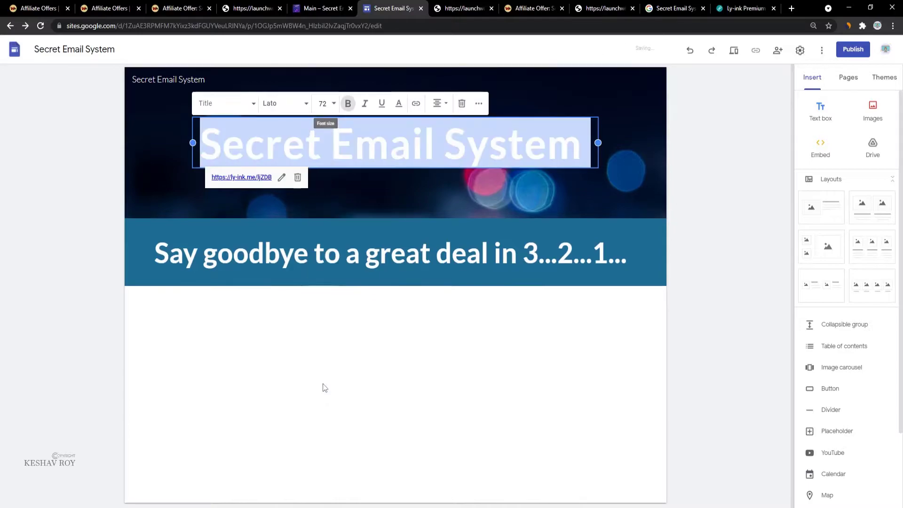
left_click(368, 391)
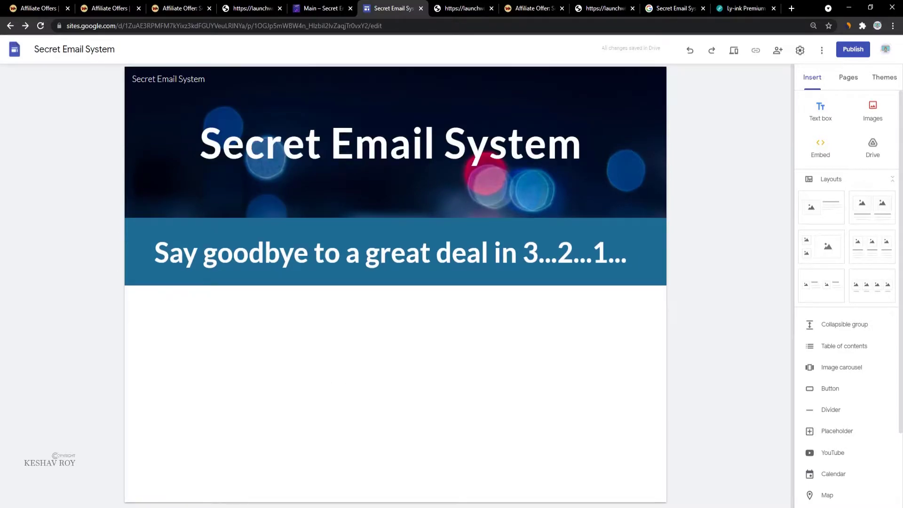
Step: Copy the NEW EMAIL SWIPE body in the swipes text page, from its opening line through the final <LINK>
key("ctrl+shift+Tab")
key("ctrl+shift+Tab")
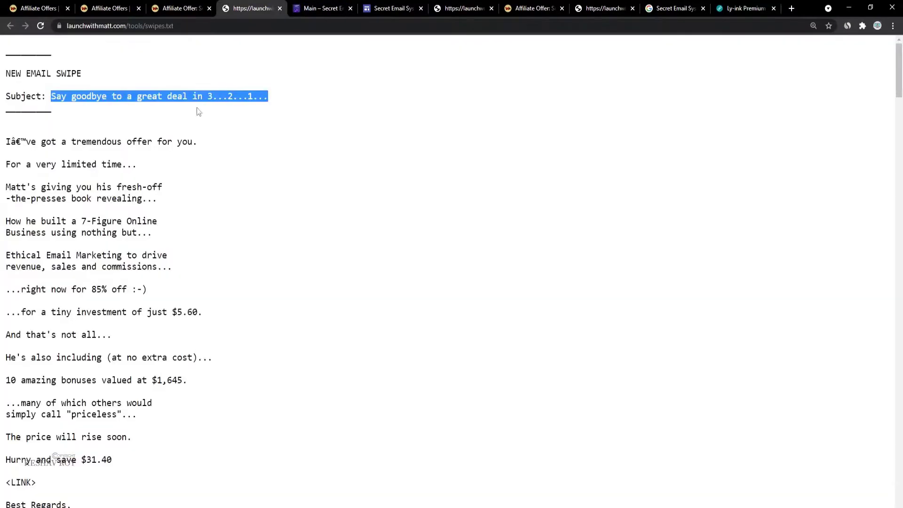
left_click_drag(19, 140, 198, 272)
left_click(7, 142)
left_click_drag(184, 303, 138, 382)
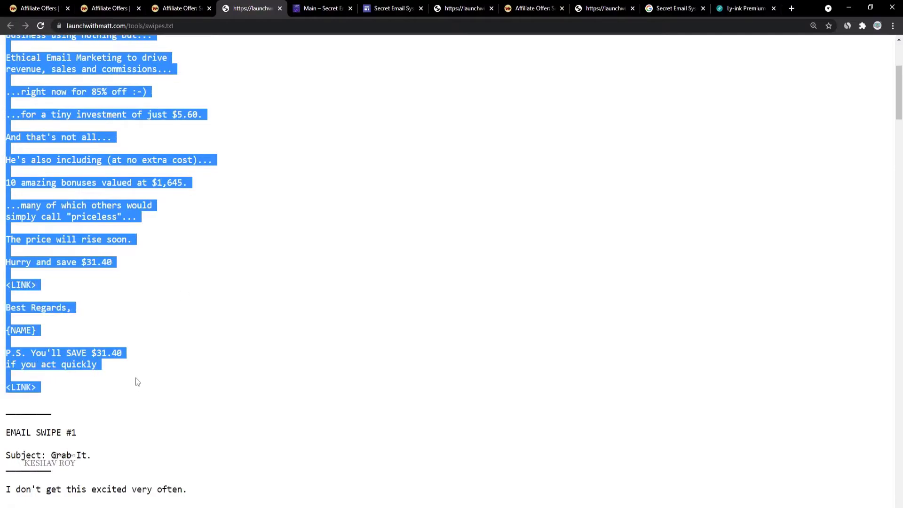
scroll(28, 176, "up", 4)
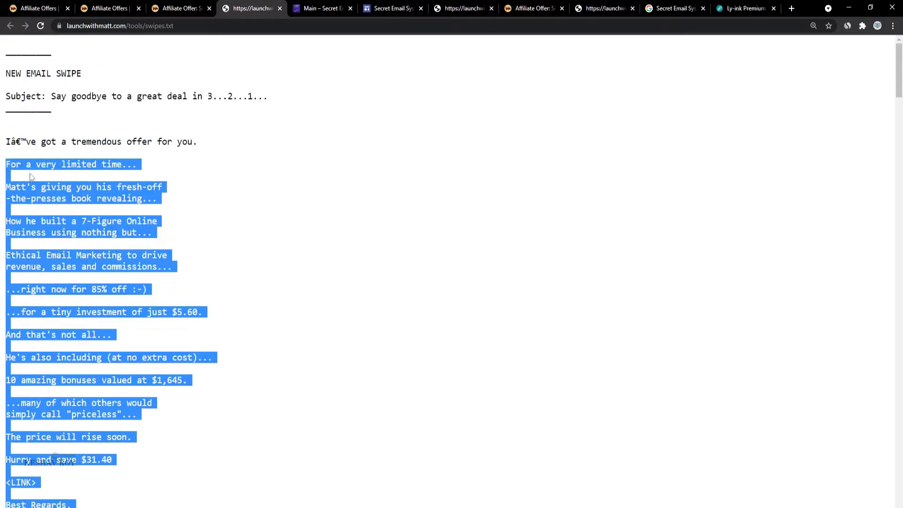
left_click_drag(3, 143, 270, 306)
scroll(236, 306, "down", 3)
scroll(246, 318, "down", 2)
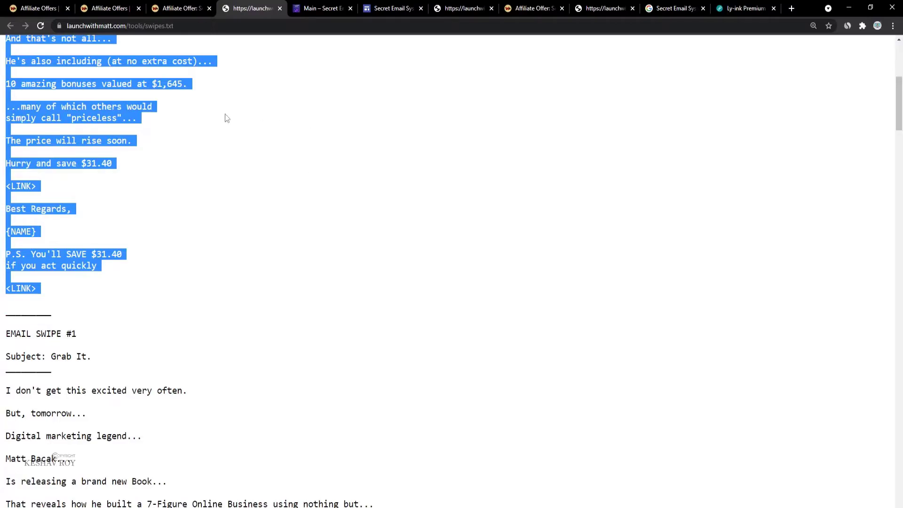
scroll(231, 120, "up", 5)
Step: Add a text box to the site below the subject line section and paste the copied email body into it
left_click(393, 9)
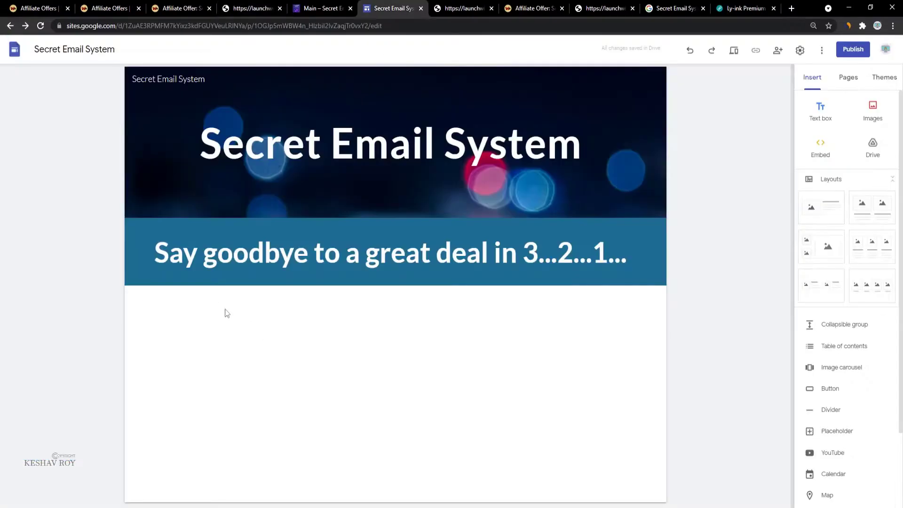
left_click(825, 113)
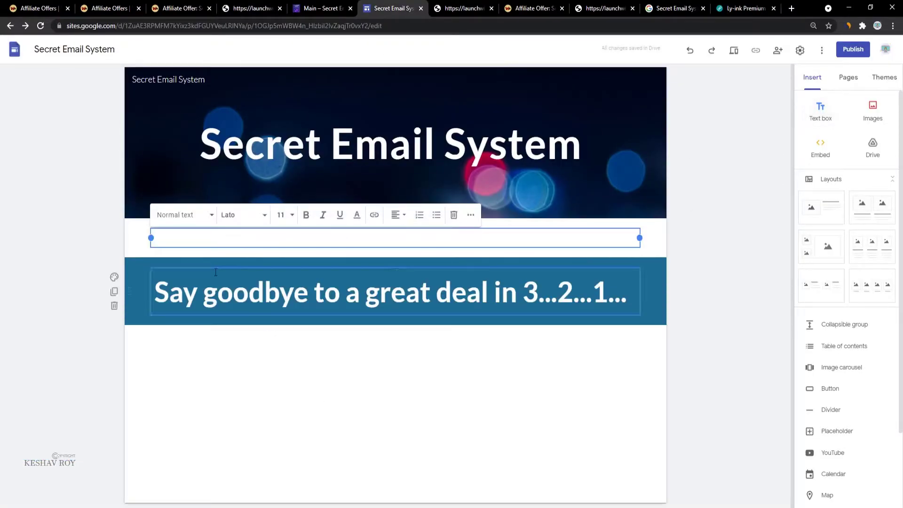
left_click_drag(115, 237, 138, 354)
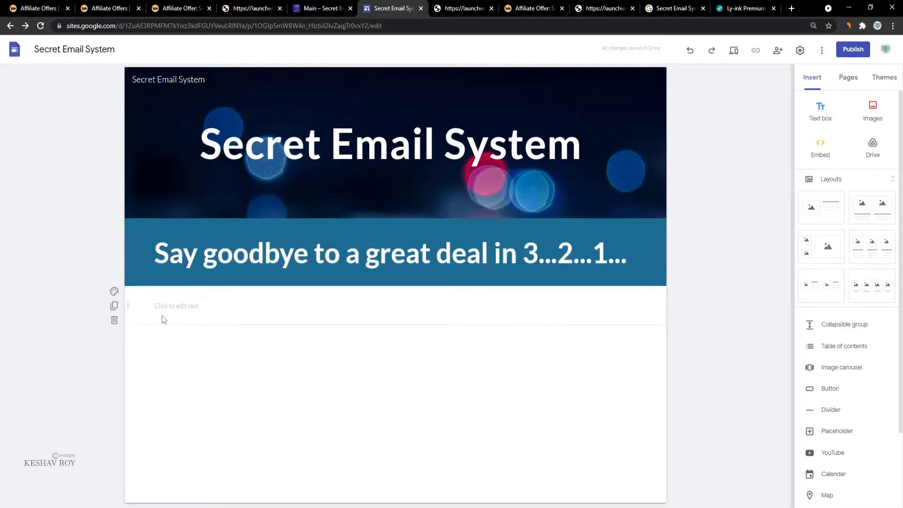
left_click(184, 308)
key("ctrl+v")
Step: Apply section colour Style 3 to the section holding the pasted email body
key("ctrl+a")
scroll(197, 320, "up", 10)
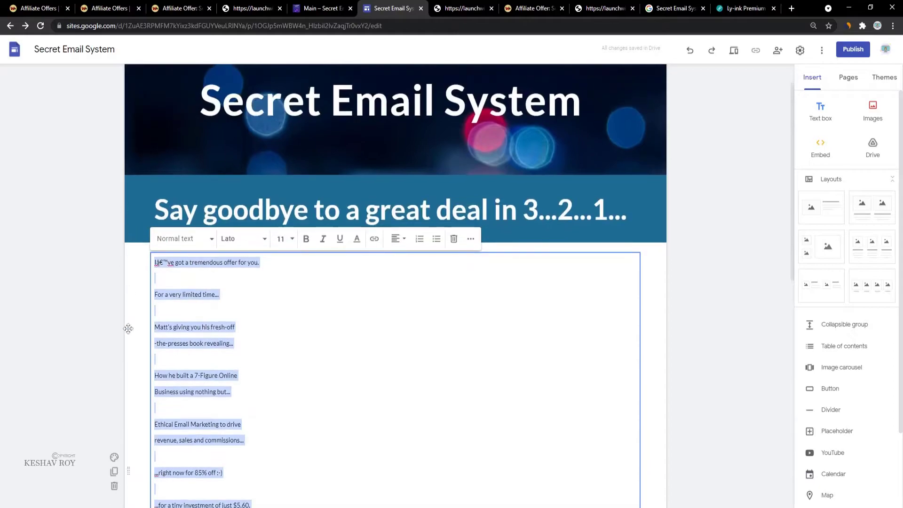
scroll(129, 326, "down", 4)
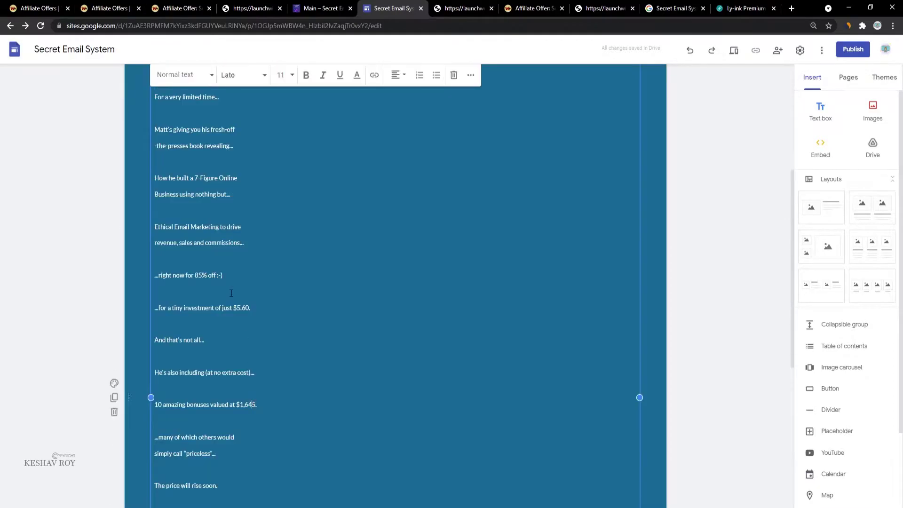
scroll(285, 188, "up", 3)
Step: Format all of the pasted email body as bold, size 60, justified text in the Lato font
key("ctrl+a")
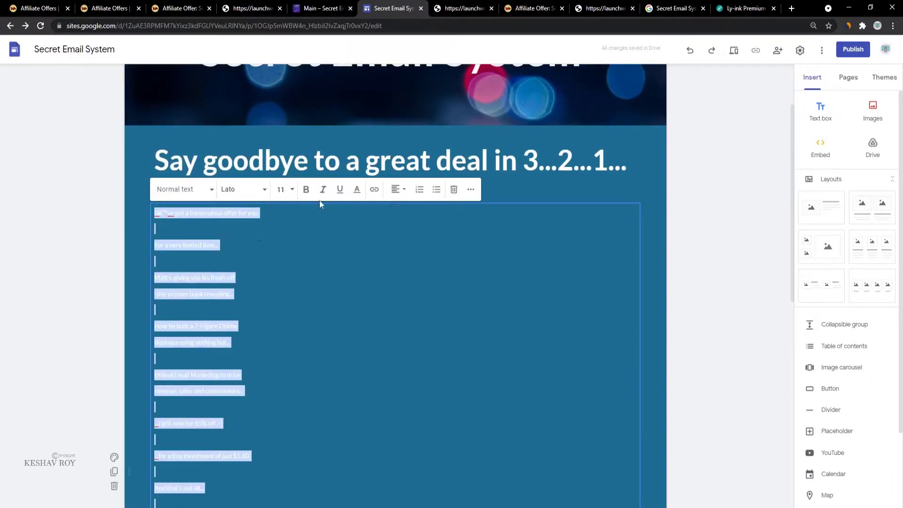
left_click(249, 197)
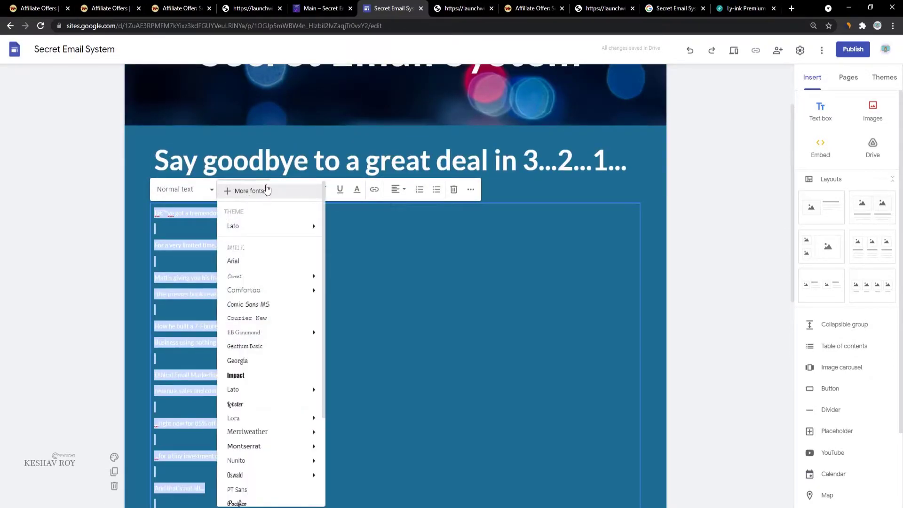
left_click(250, 229)
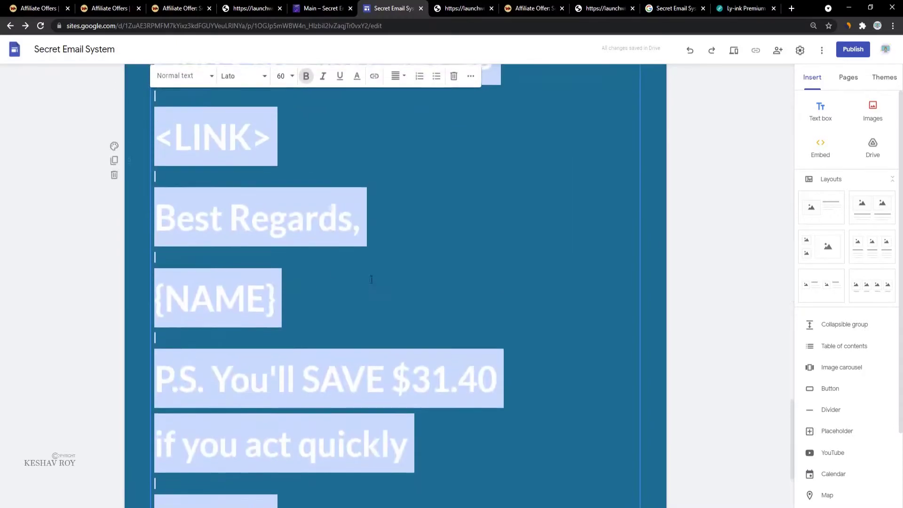
scroll(296, 112, "up", 15)
scroll(297, 111, "up", 15)
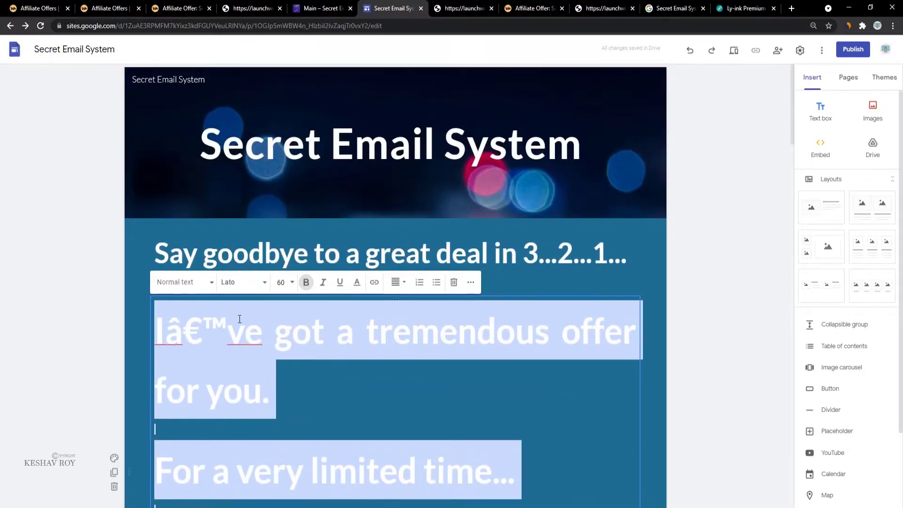
left_click(240, 319)
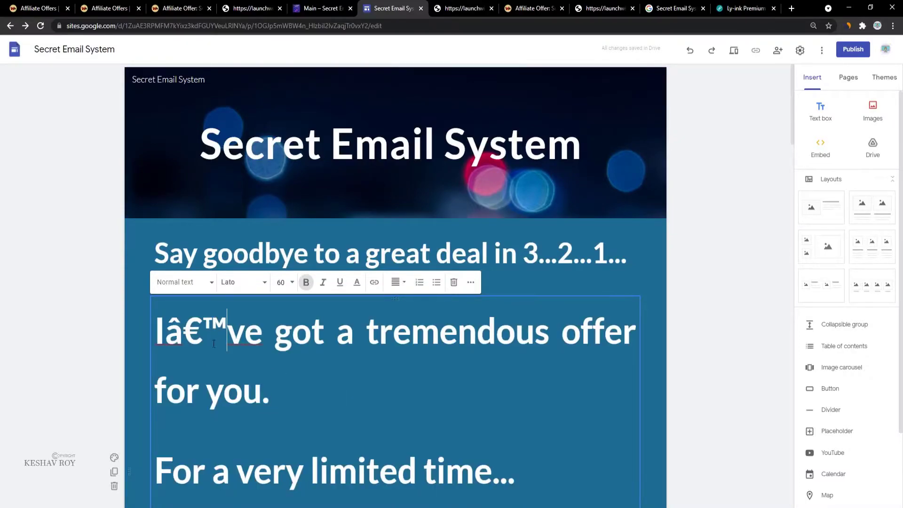
Step: Try left alignment on the entire email body, and restore the justified alignment
scroll(231, 344, "down", 10)
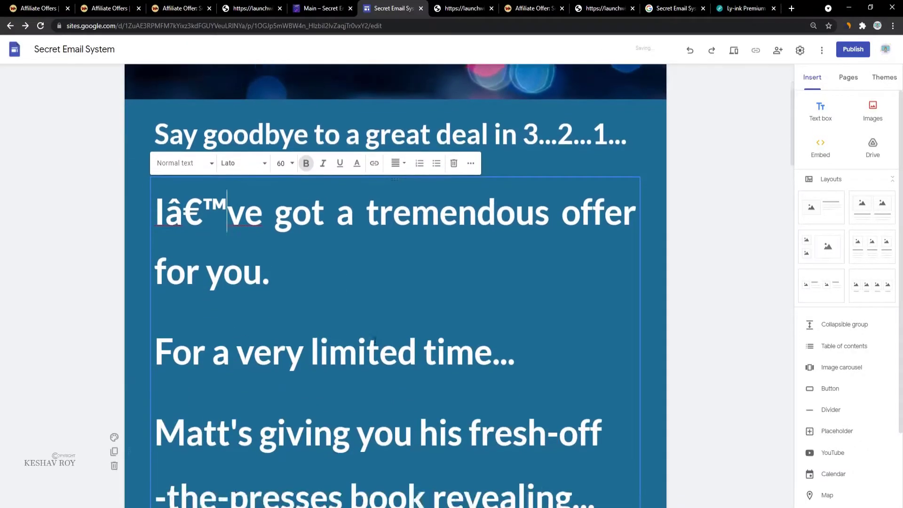
scroll(372, 337, "down", 4)
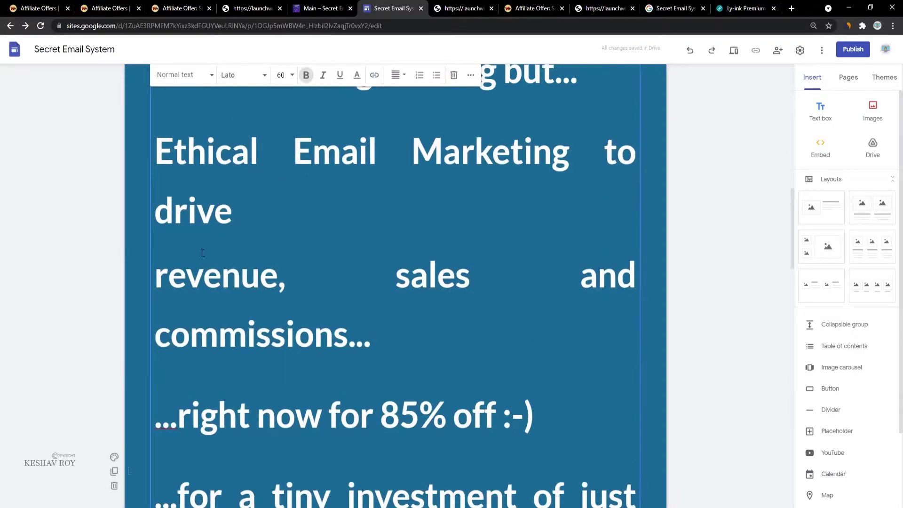
scroll(202, 252, "down", 2)
left_click(408, 211)
key("ctrl+a")
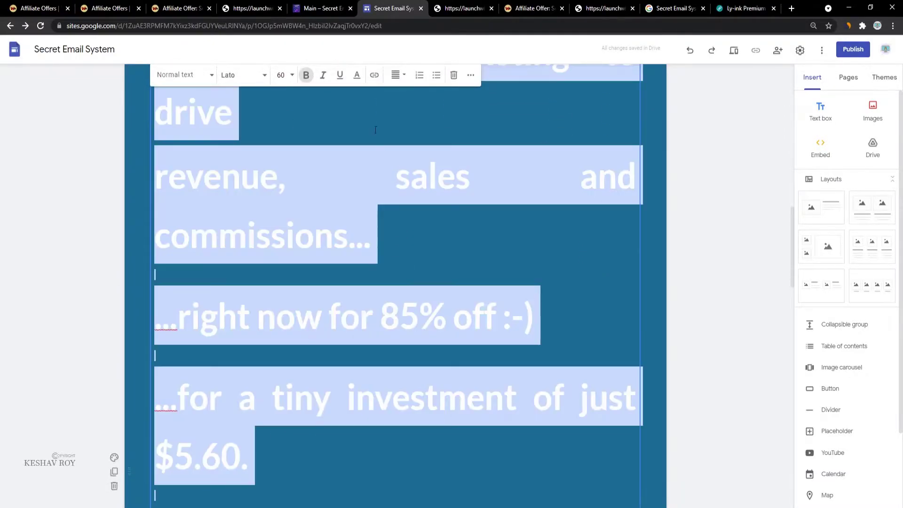
left_click(406, 83)
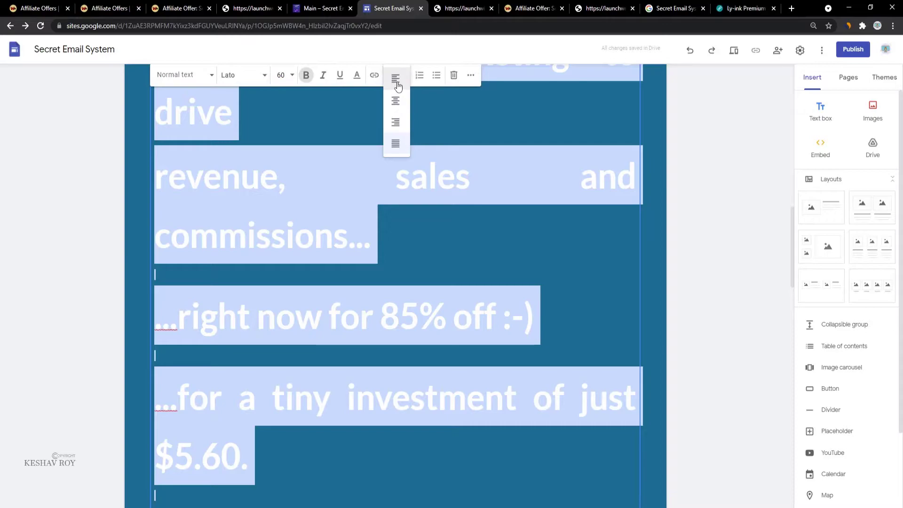
left_click(397, 82)
scroll(398, 82, "down", 15)
scroll(385, 226, "up", 9)
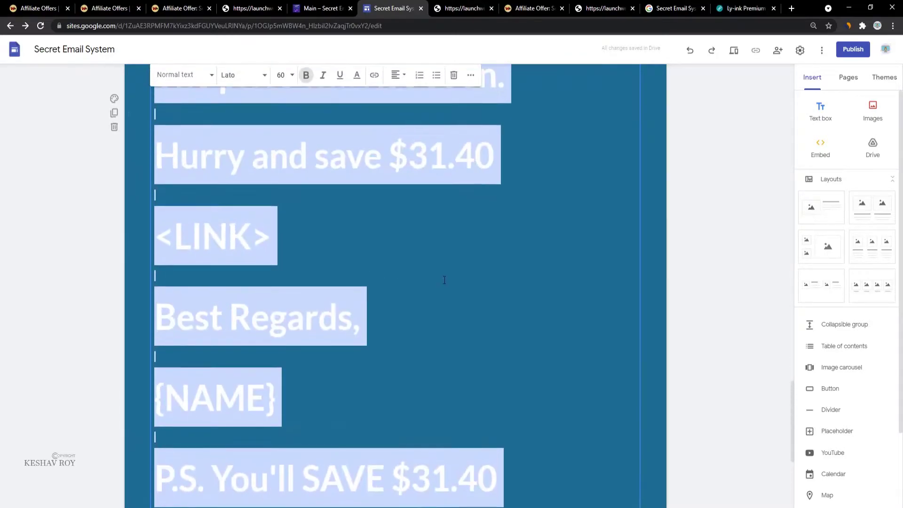
scroll(415, 298, "up", 8)
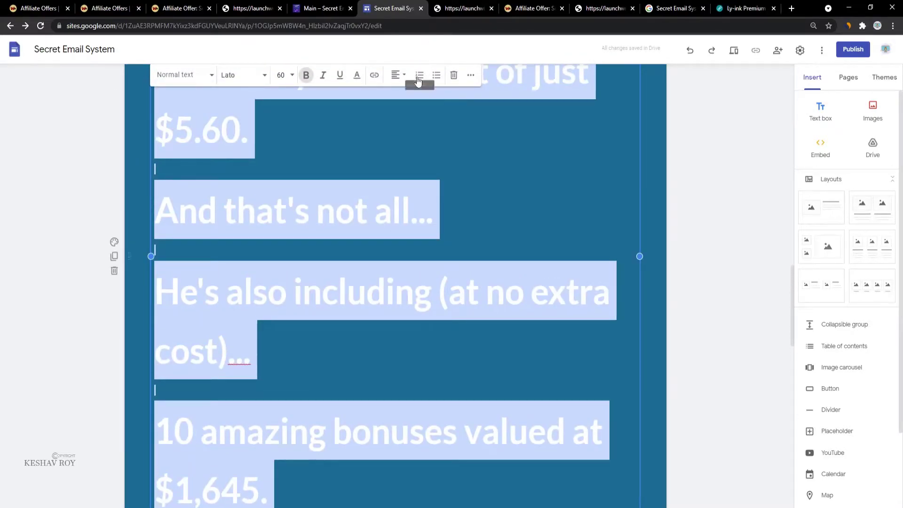
left_click(397, 77)
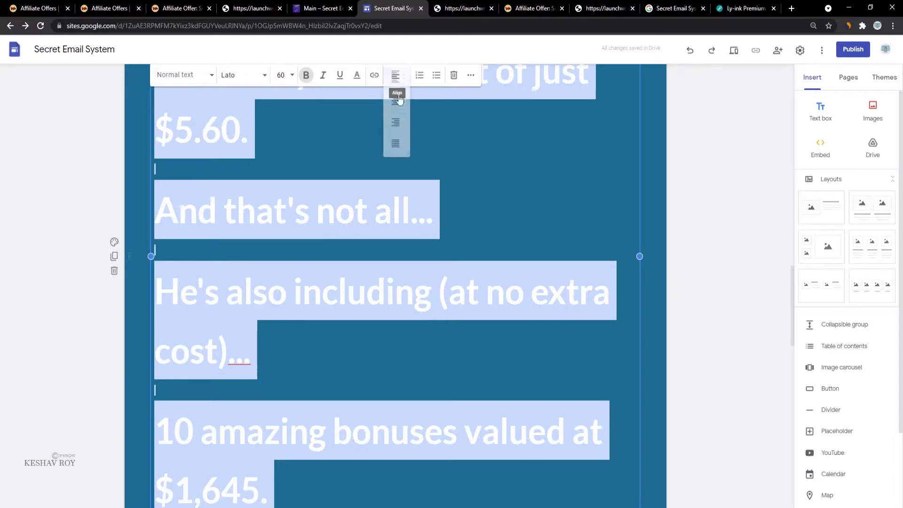
left_click(395, 143)
Step: Delete the {NAME} placeholder below "Best Regards," and the <LINK> placeholder above it in the email body
scroll(389, 151, "down", 15)
left_click(414, 284)
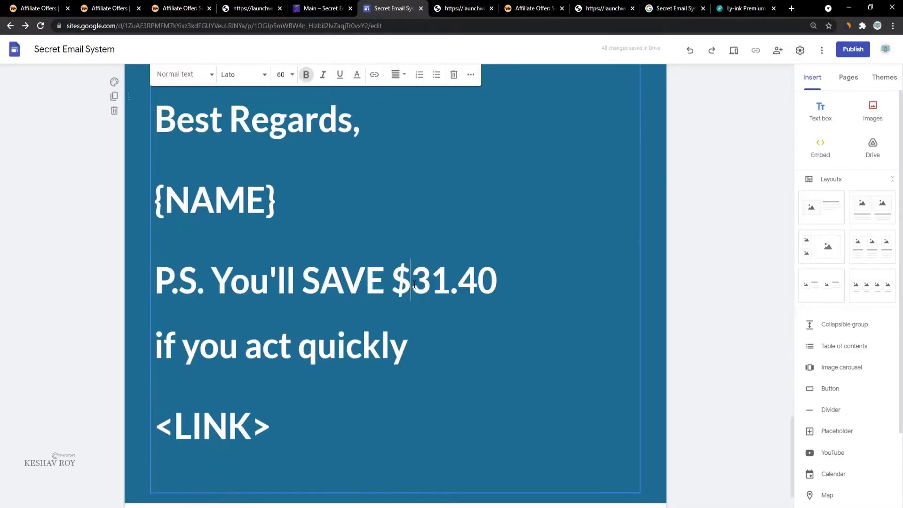
scroll(320, 329, "down", 2)
scroll(153, 299, "up", 6)
scroll(154, 298, "down", 6)
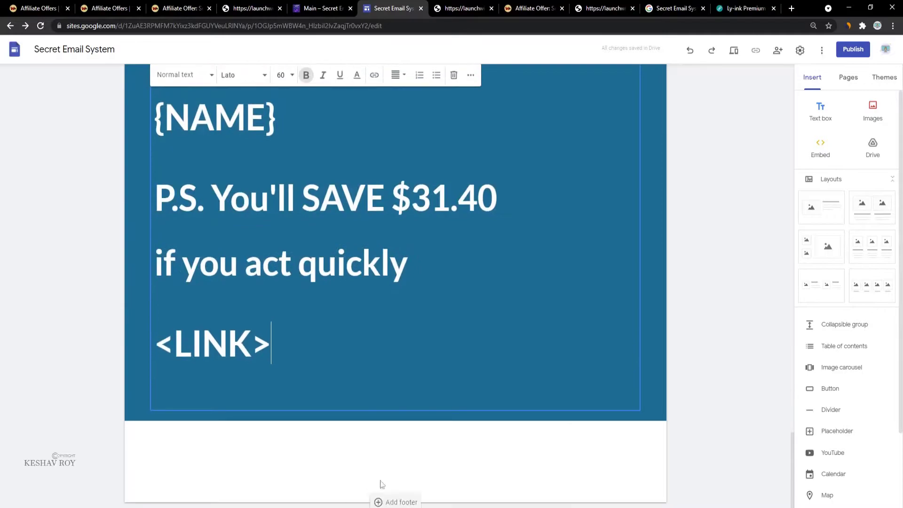
left_click_drag(277, 342, 163, 342)
scroll(282, 371, "up", 1)
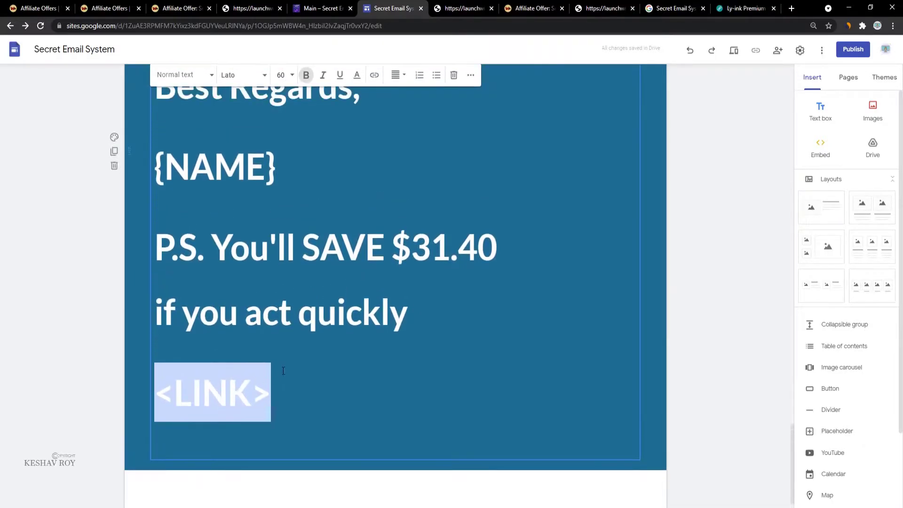
left_click(281, 394)
scroll(245, 293, "up", 4)
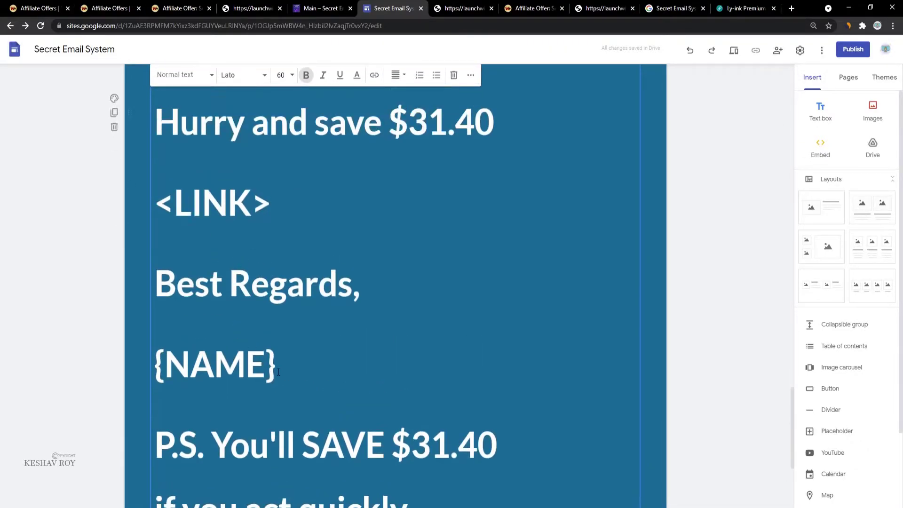
left_click_drag(313, 367, 145, 368)
key("BackSpace")
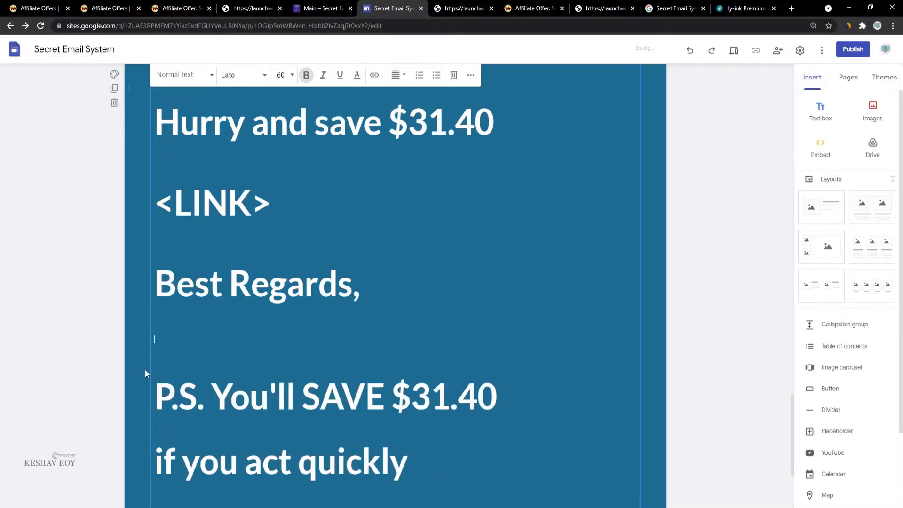
key("ctrl+z")
key("ctrl+z")
scroll(329, 305, "up", 6)
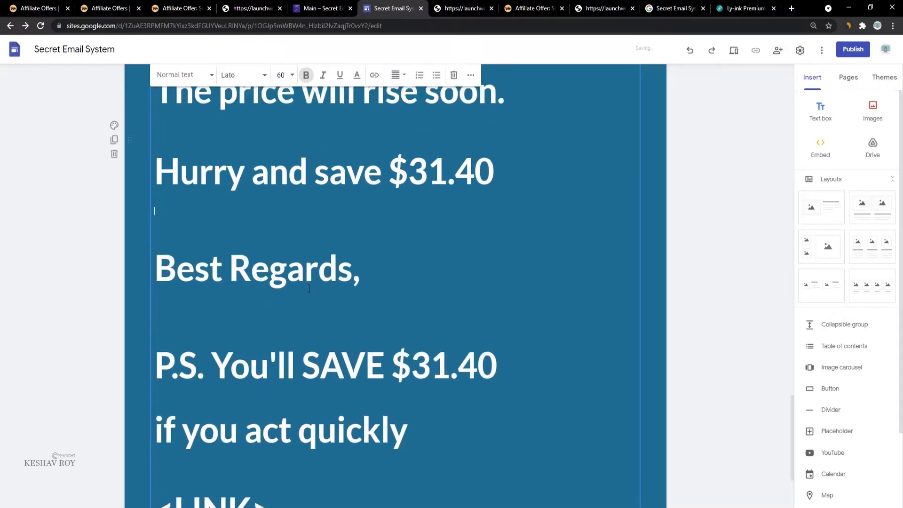
Step: Try to close the wide word gaps in the justified "revenue, sales and commissions..." line by removing spaces between its words
scroll(349, 327, "up", 15)
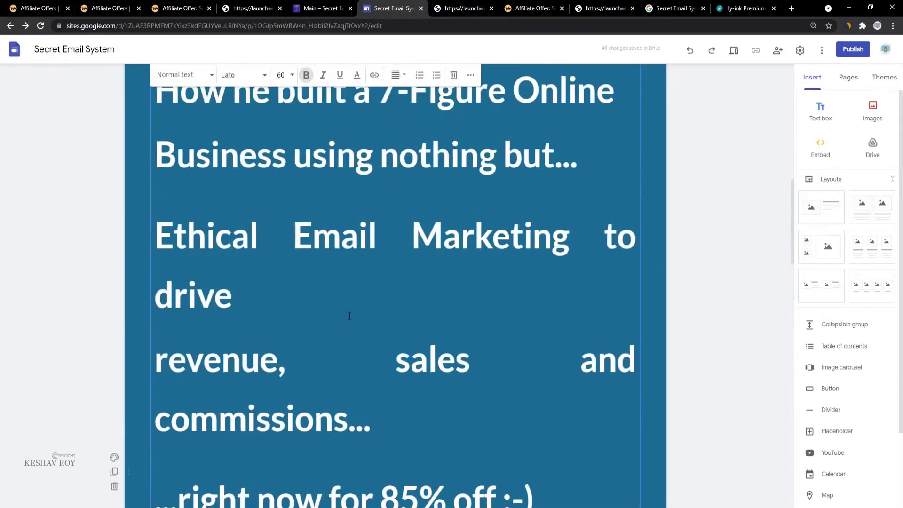
key("BackSpace")
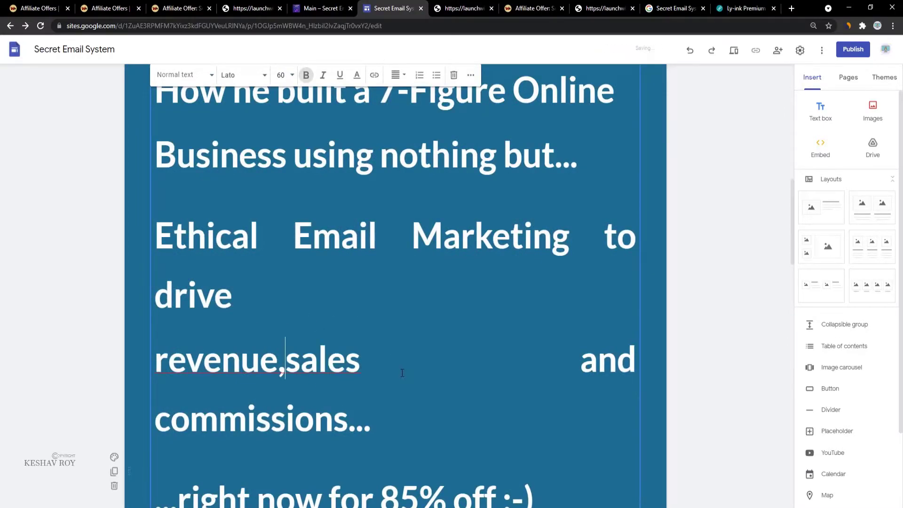
key("BackSpace")
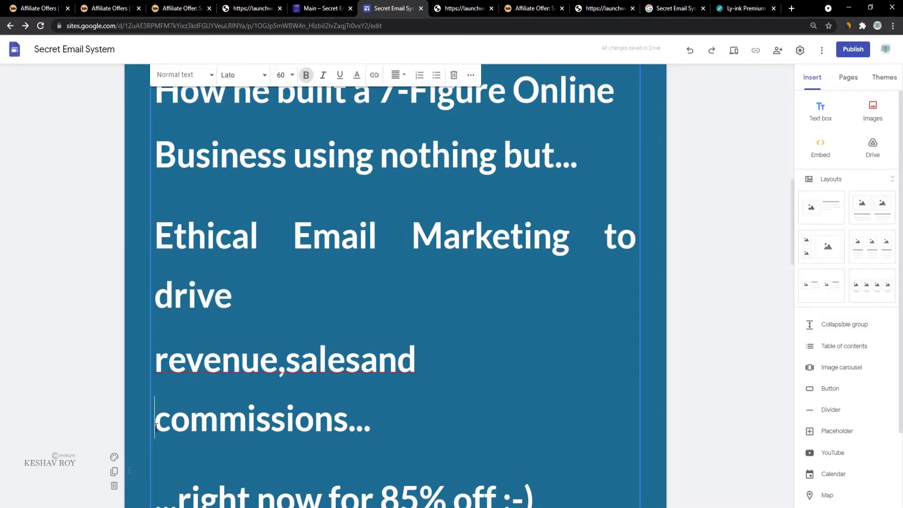
key("BackSpace")
left_click(358, 371)
key("Return")
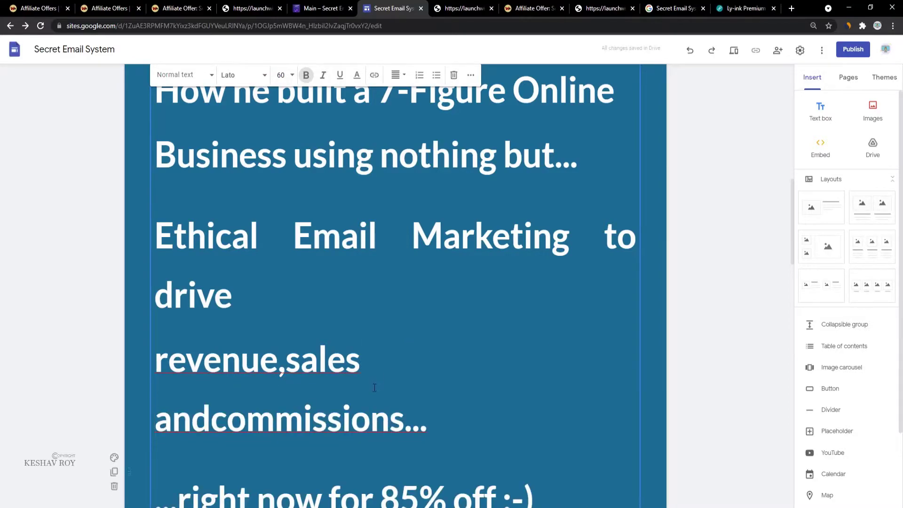
key("BackSpace")
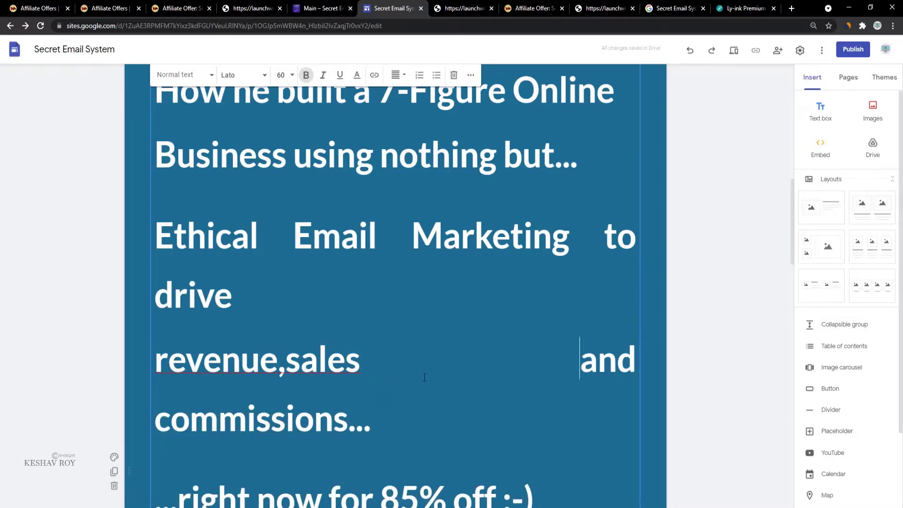
Step: Try font size 48 on the entire email body
key("ctrl+a")
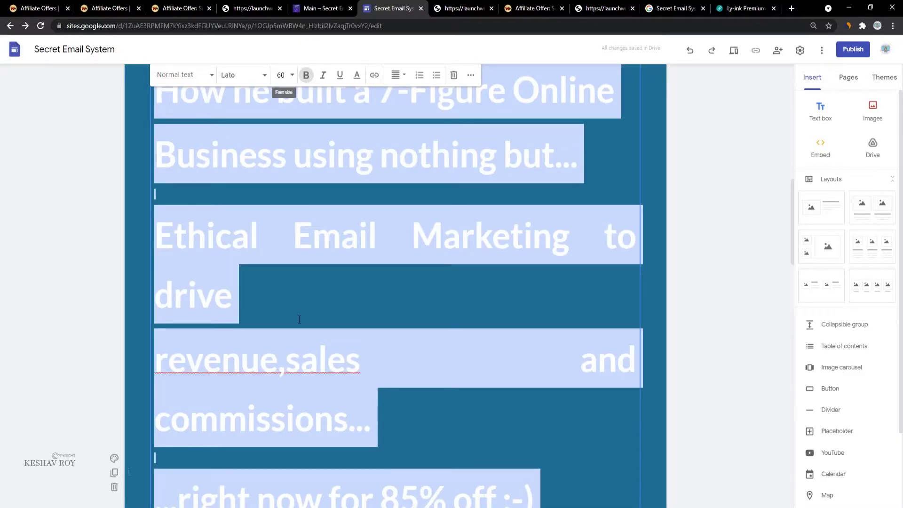
left_click(292, 75)
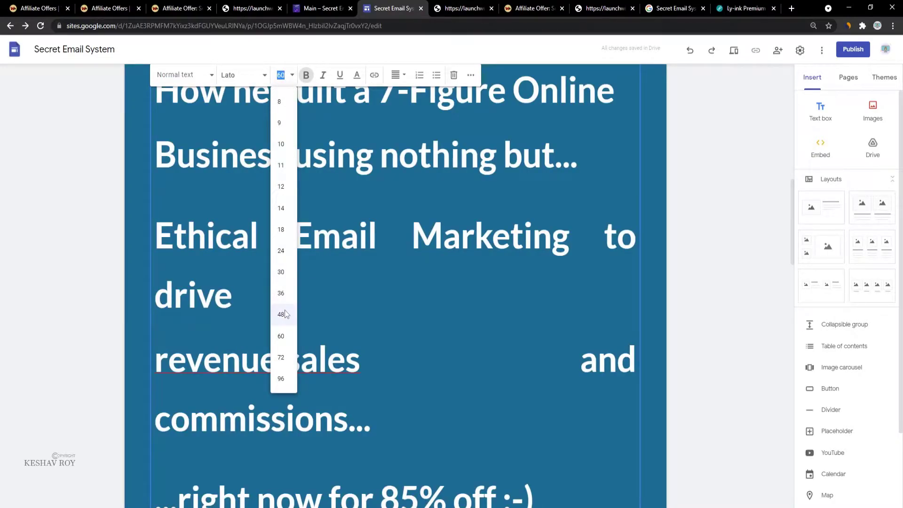
left_click(281, 314)
scroll(285, 329, "down", 5)
left_click(288, 411)
scroll(337, 337, "up", 6)
scroll(337, 337, "up", 15)
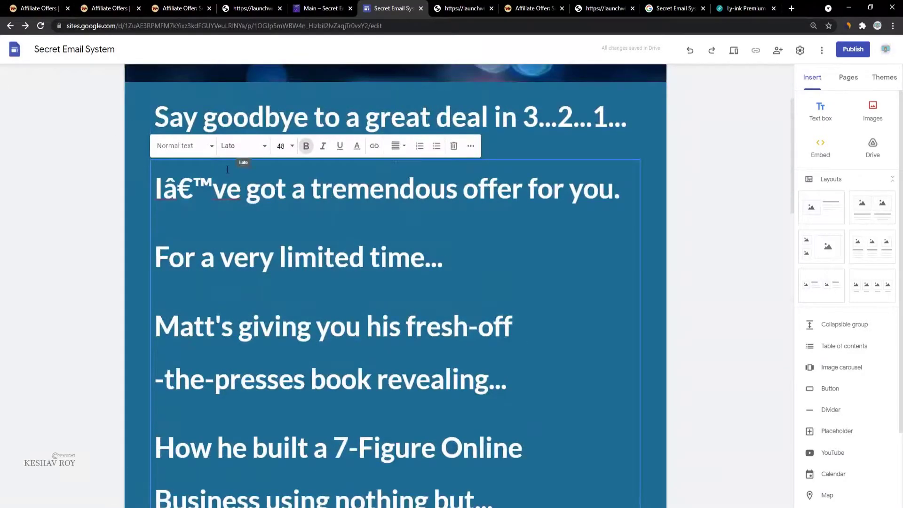
Step: Return the entire email body to font size 60
left_click(197, 148)
left_click(241, 228)
key("ctrl+a")
scroll(188, 151, "up", 3)
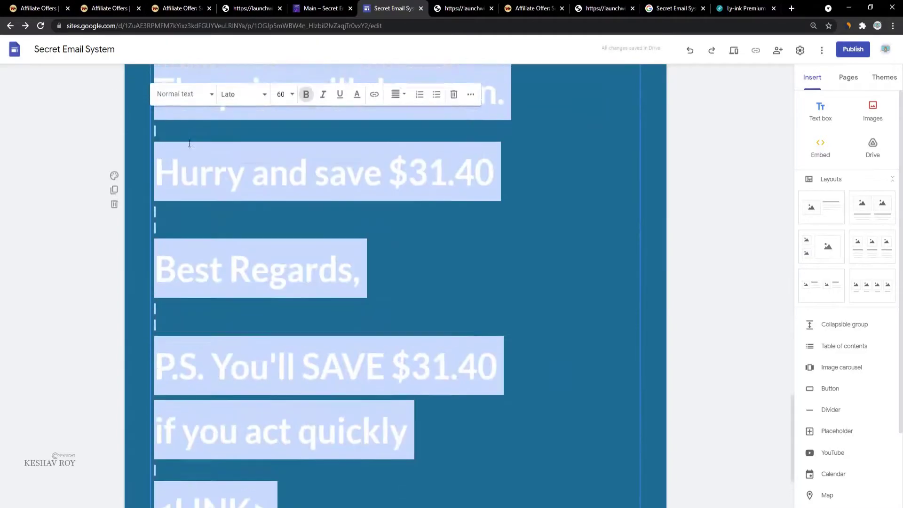
left_click(195, 71)
left_click(530, 428)
scroll(530, 427, "up", 8)
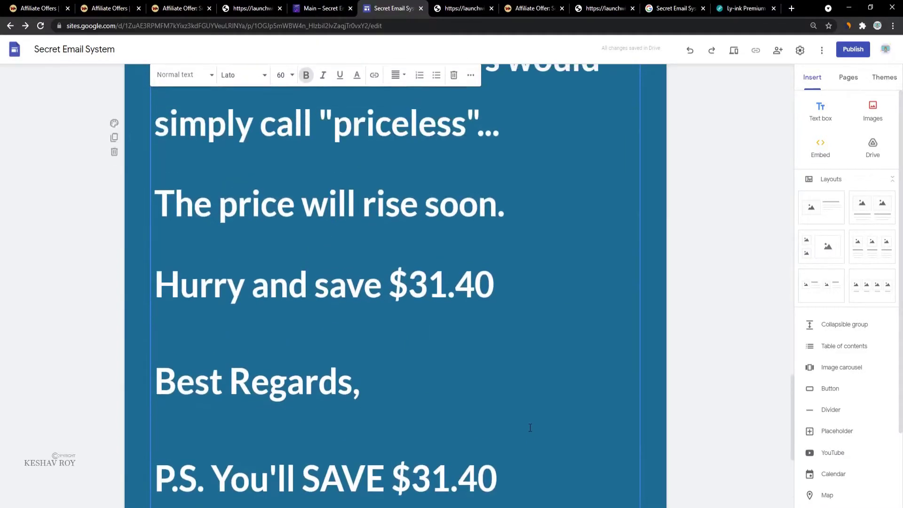
scroll(530, 427, "up", 10)
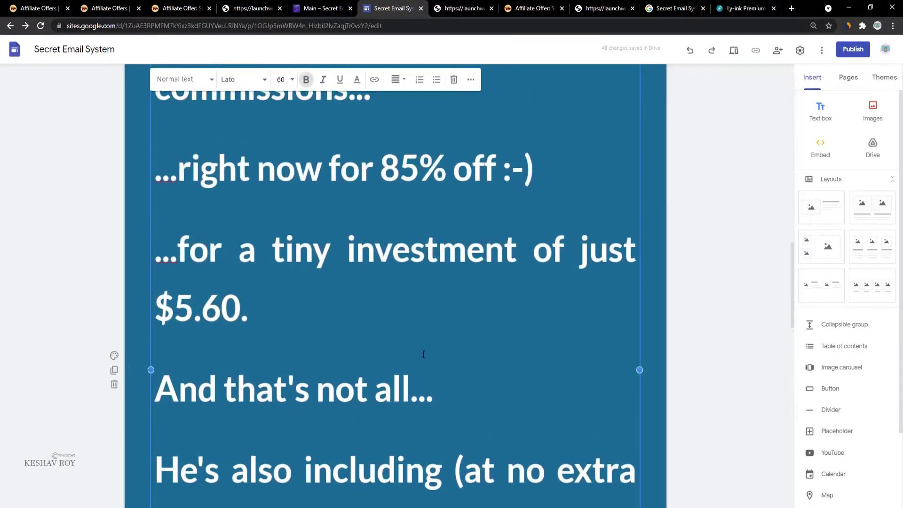
Step: Replace the <LINK> placeholder at the end of the email body with "CLICK HERE..."
scroll(585, 395, "down", 20)
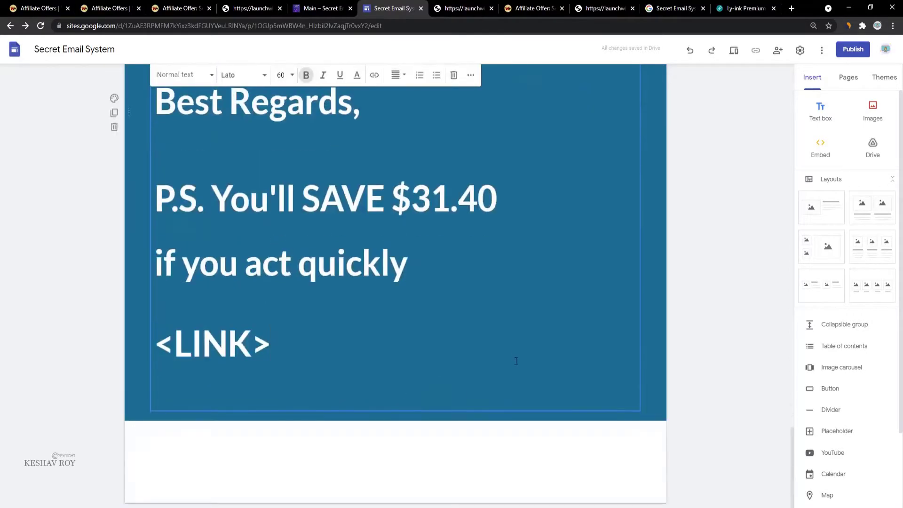
left_click_drag(275, 342, 104, 339)
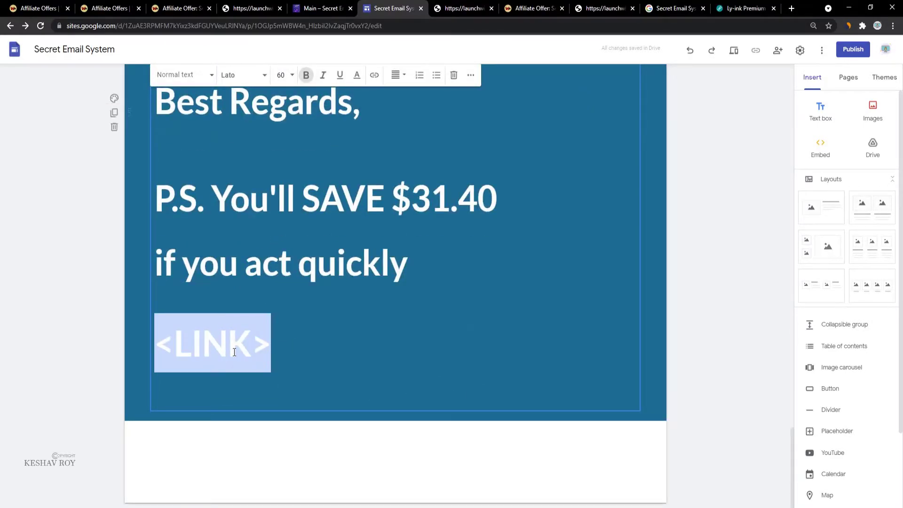
left_click_drag(306, 345, 157, 338)
type("CLICK HERE")
key("ctrl+a")
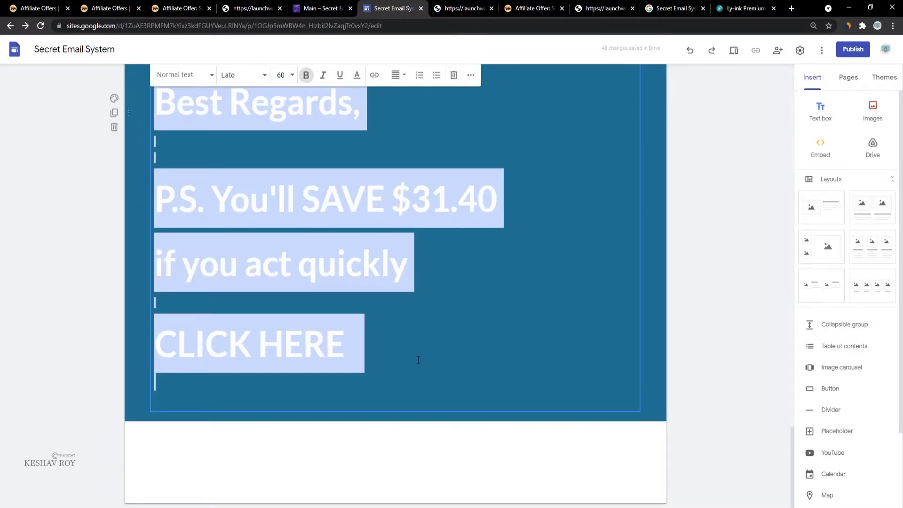
left_click(360, 353)
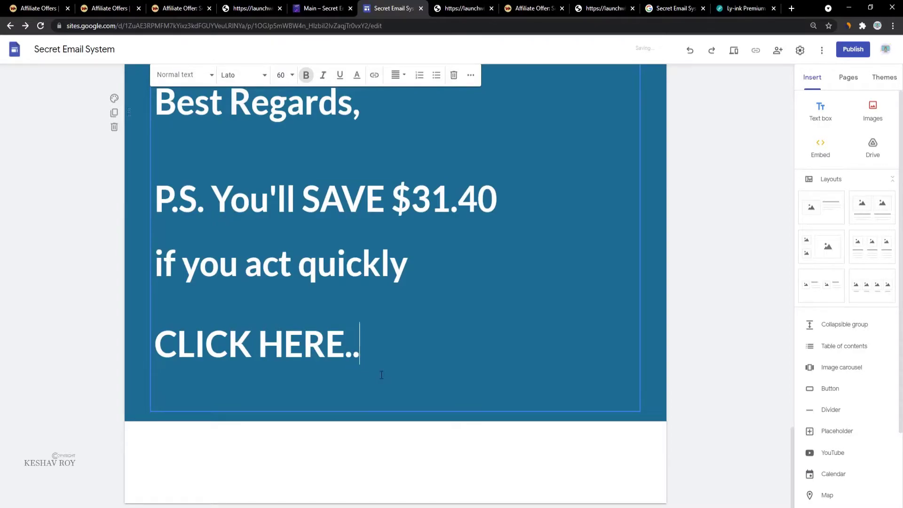
Step: Underline the "CLICK HERE..." line and link it to the shortened ly-ink.me address copied from Notepad
triple_click(370, 337)
left_click(339, 75)
left_click(374, 76)
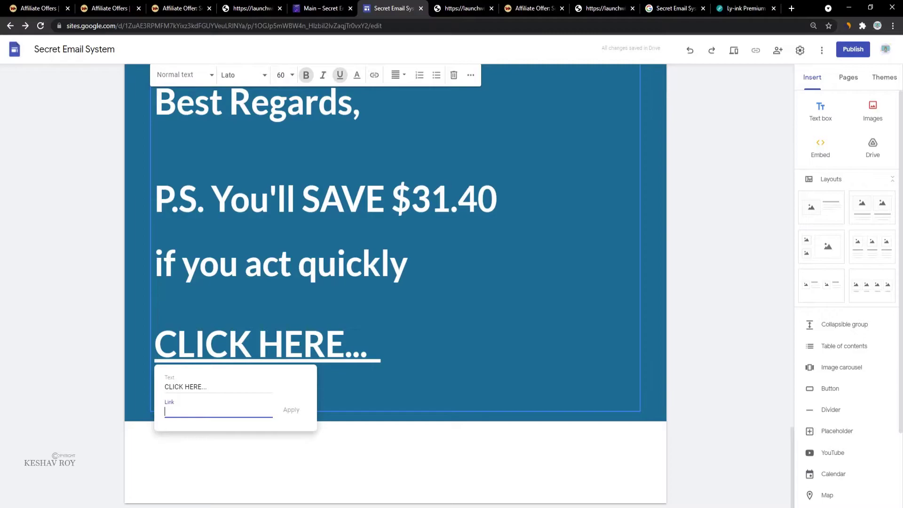
key("alt+Tab")
left_click_drag(346, 233, 142, 216)
key("ctrl+c")
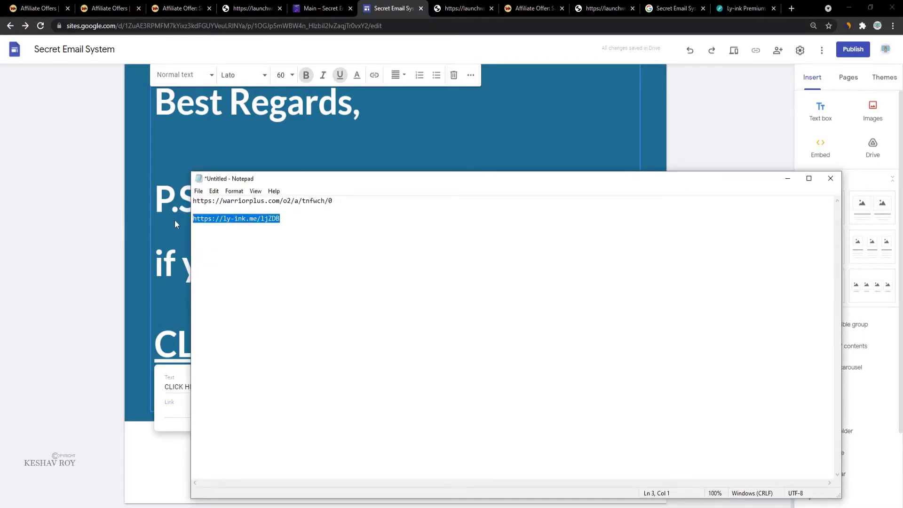
left_click(179, 403)
key("ctrl+v")
key("Return")
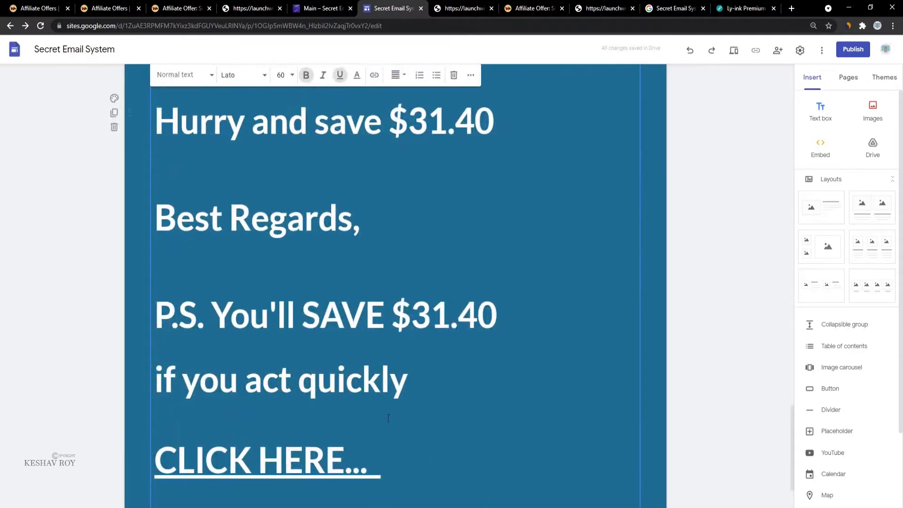
Step: Remove the trailing dots from the linked "CLICK HERE..." text
left_click(348, 472)
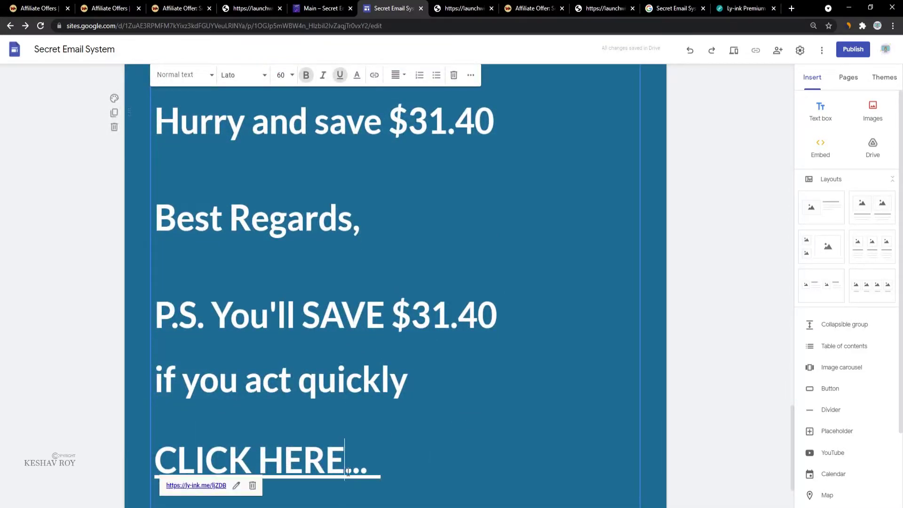
left_click_drag(346, 482, 395, 480)
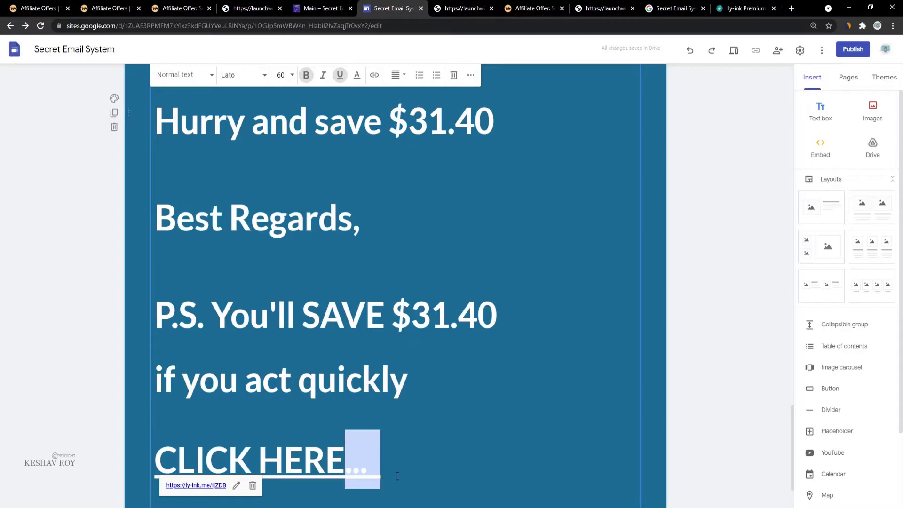
left_click(413, 475)
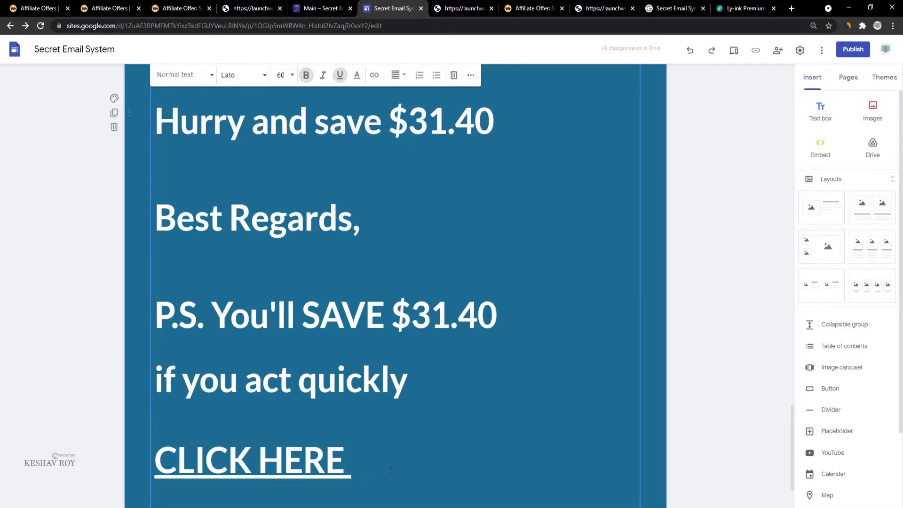
key("BackSpace")
scroll(492, 413, "up", 20)
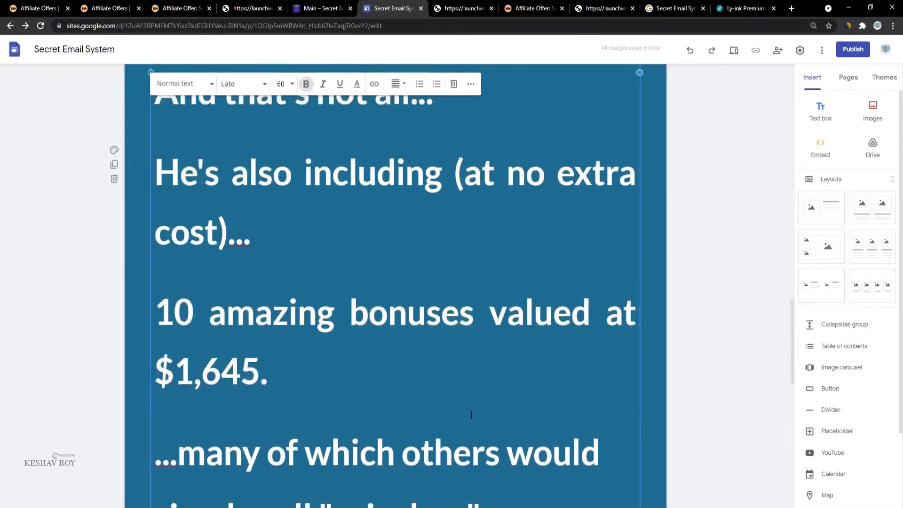
scroll(467, 421, "up", 14)
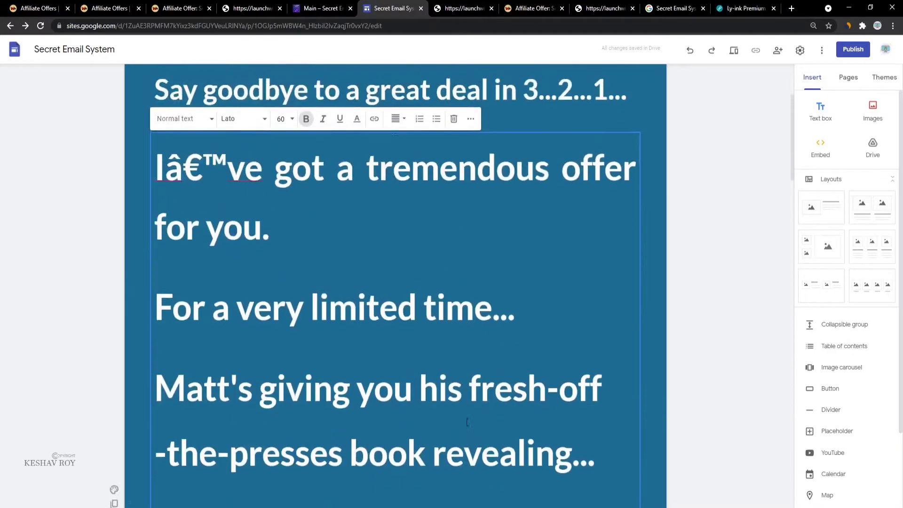
scroll(538, 426, "down", 6)
scroll(538, 426, "down", 15)
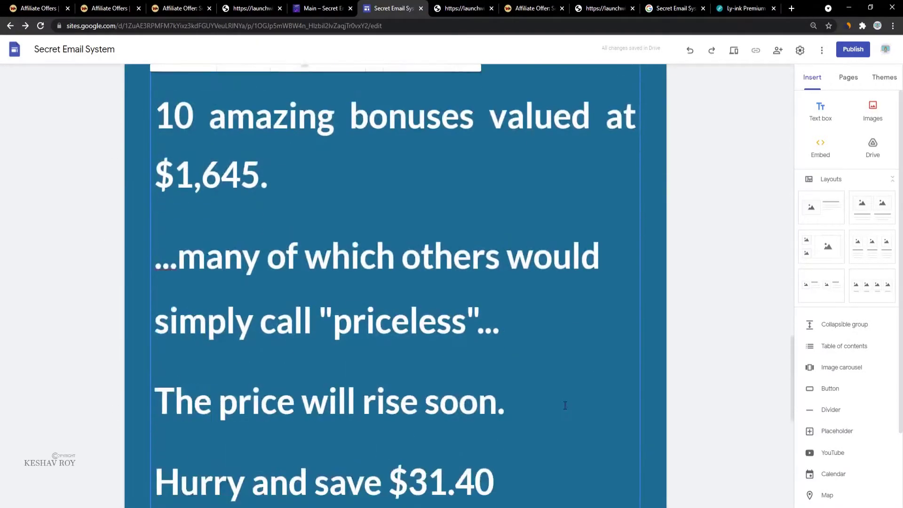
scroll(566, 403, "up", 10)
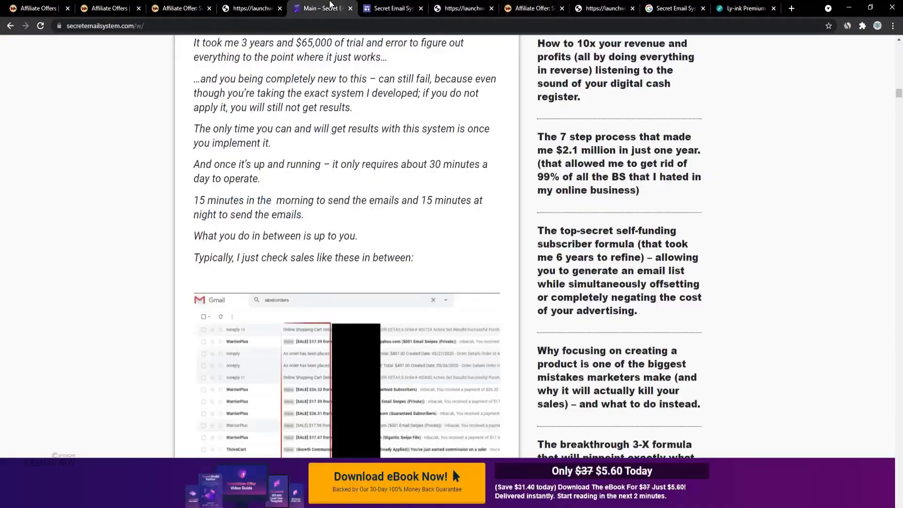
Step: Copy the Secret Email System sales page headline block, from "For Anyone Looking To Start" through "Generating Sales 24/7"
scroll(453, 467, "up", 10)
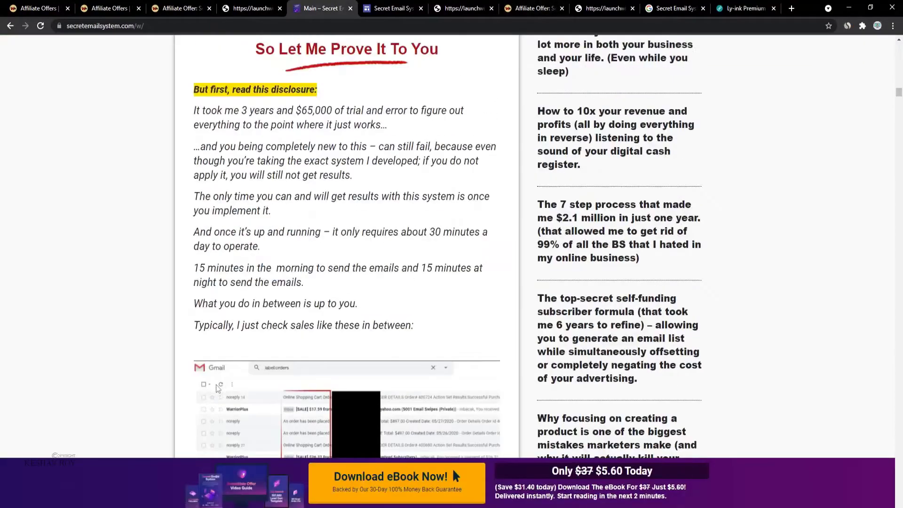
scroll(387, 455, "up", 15)
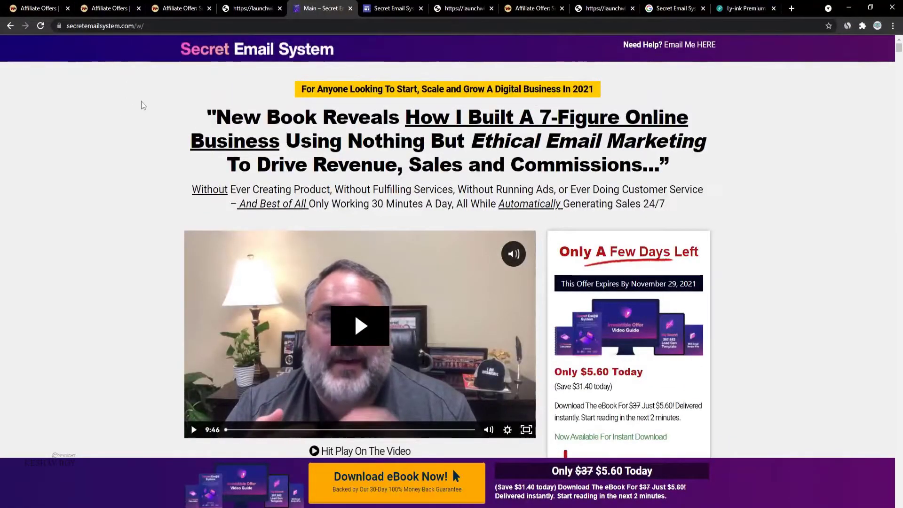
left_click_drag(189, 114, 667, 166)
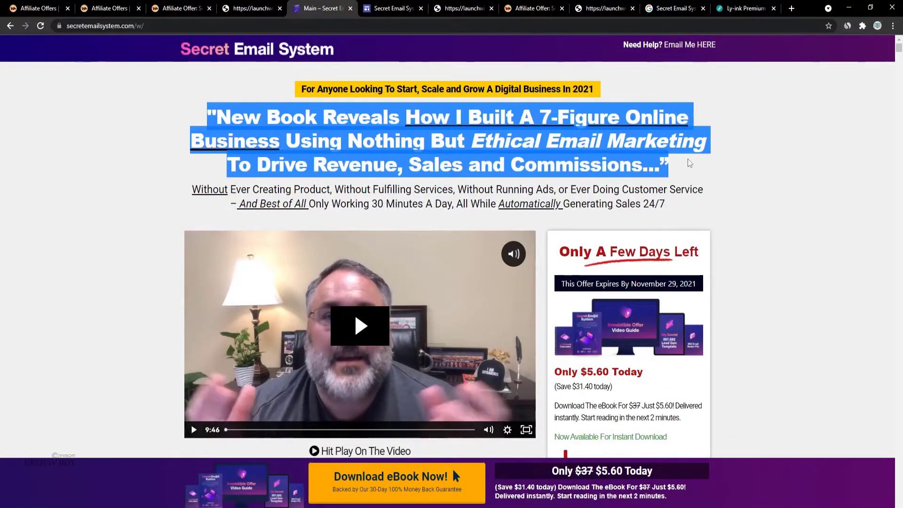
left_click_drag(264, 99, 651, 218)
key("ctrl+c")
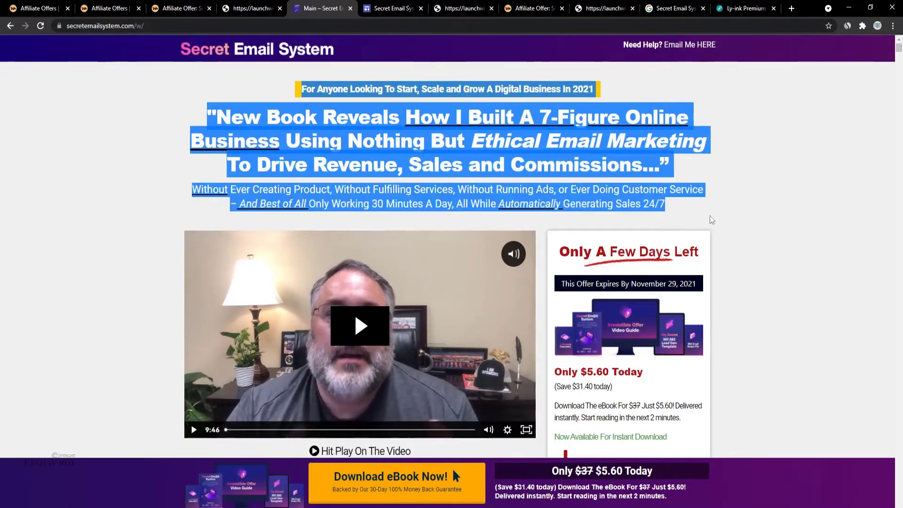
Step: Return to the Google Sites page and paste the copied headline block into a new text box below the "Say goodbye to a great deal" heading
left_click(531, 8)
left_click(602, 8)
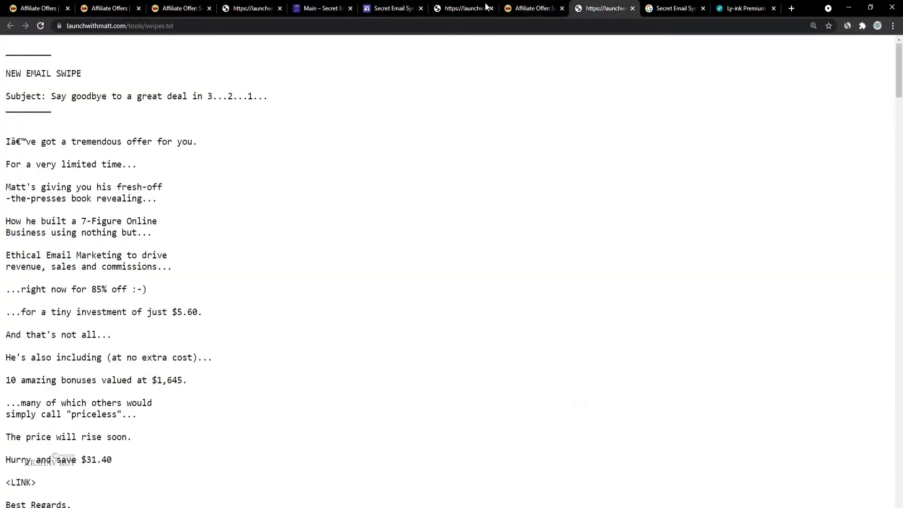
left_click(677, 8)
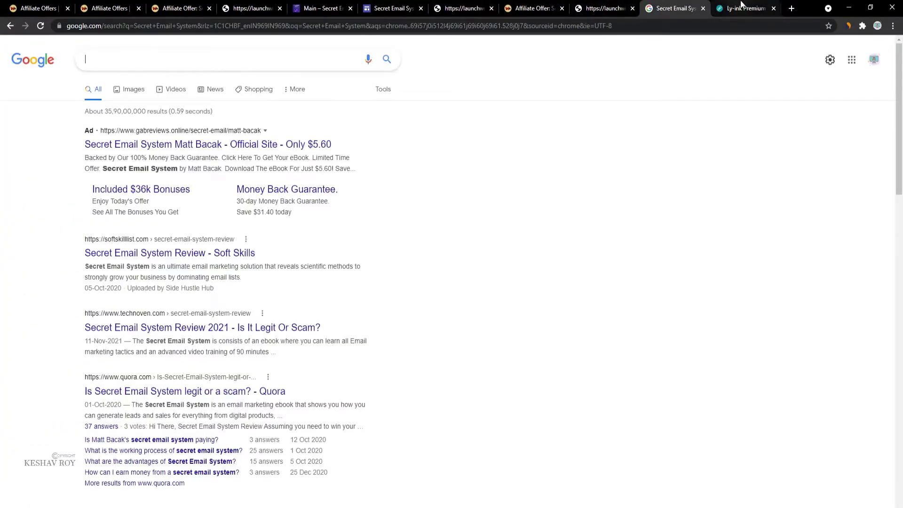
left_click(552, 8)
left_click(351, 13)
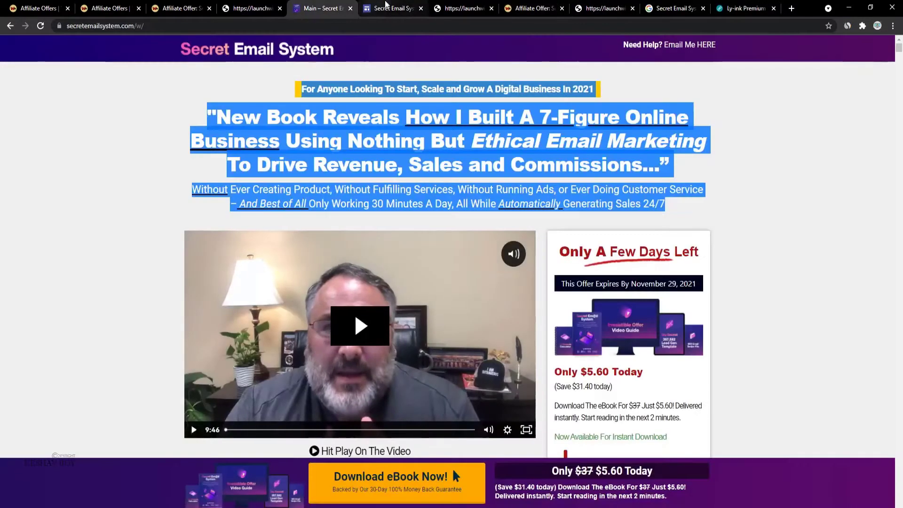
left_click(392, 8)
scroll(395, 282, "up", 10)
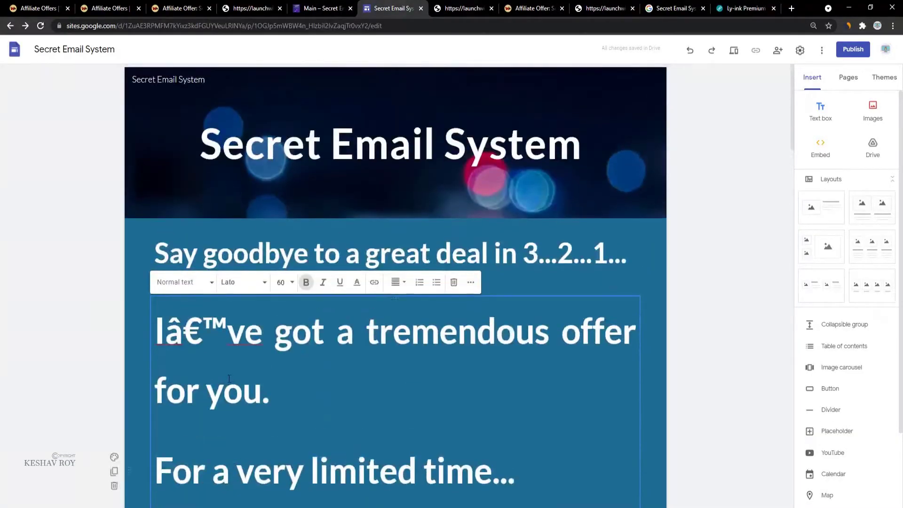
left_click(134, 341)
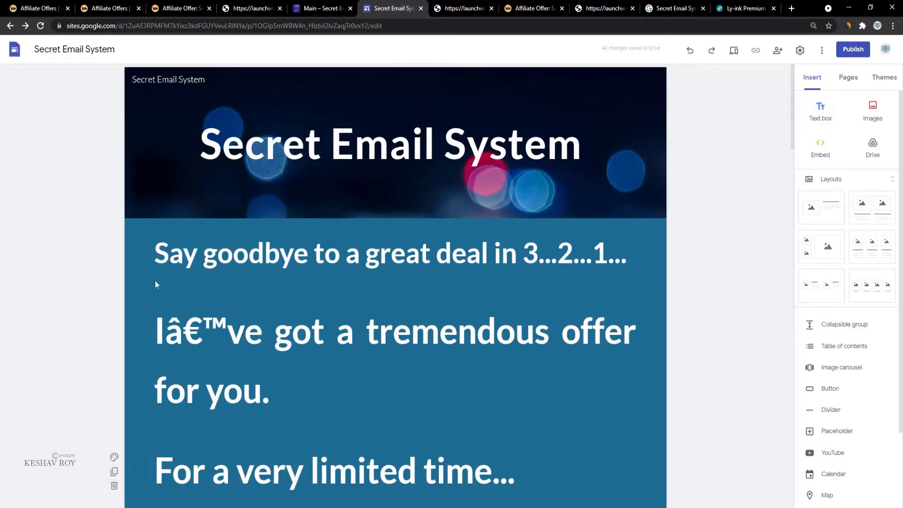
left_click(809, 114)
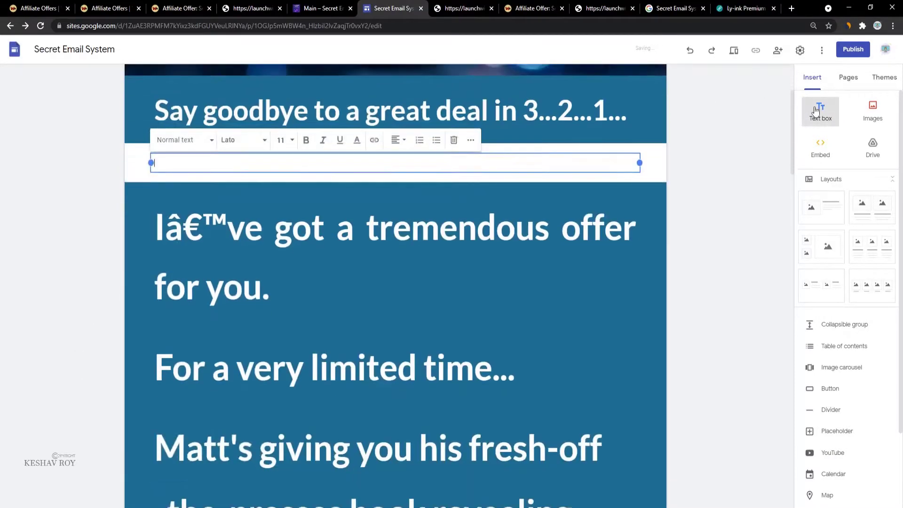
key("ctrl+v")
scroll(280, 302, "down", 4)
scroll(280, 302, "up", 4)
Step: Set the section colour of the pasted headline block to Style 2
left_click(114, 272)
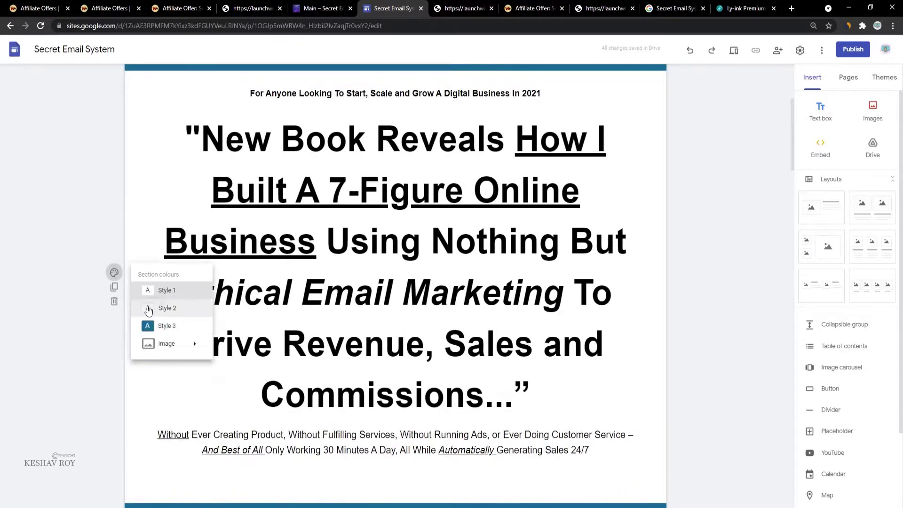
left_click(141, 306)
scroll(156, 406, "down", 4)
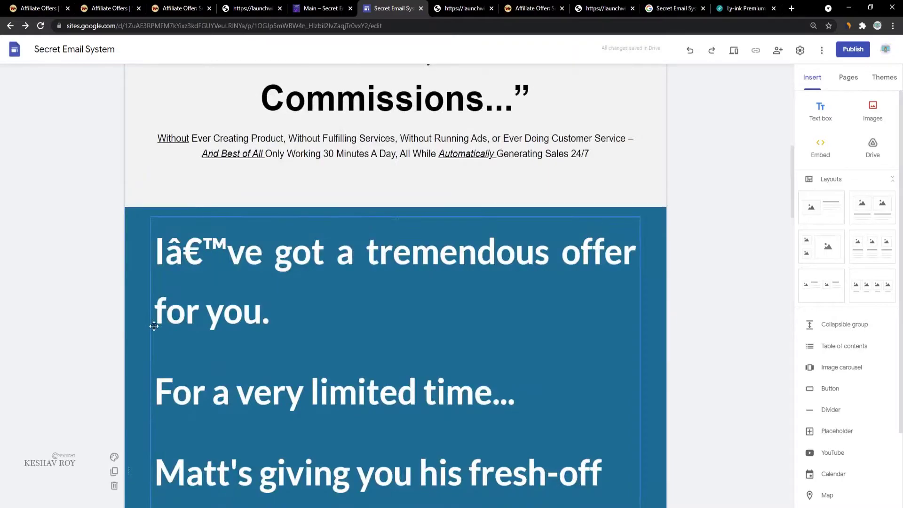
scroll(153, 317, "up", 4)
left_click(174, 364)
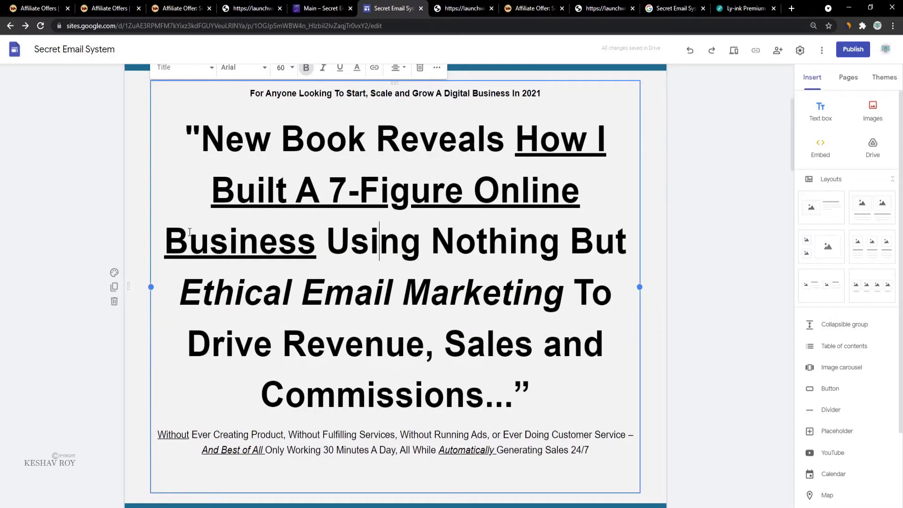
mouse_move(150, 287)
left_mouse_down()
mouse_move(126, 302)
mouse_move(151, 302)
left_mouse_up()
scroll(275, 302, "up", 5)
left_click_drag(516, 354, 315, 453)
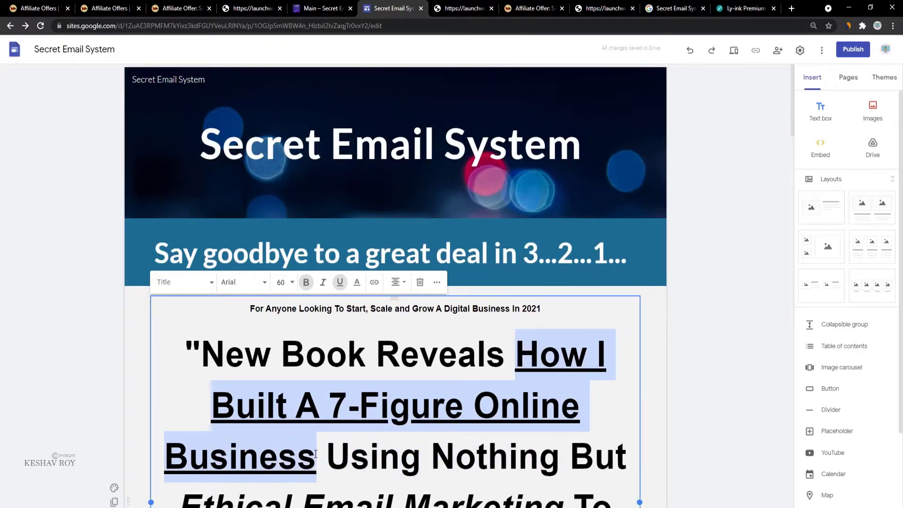
left_click(374, 282)
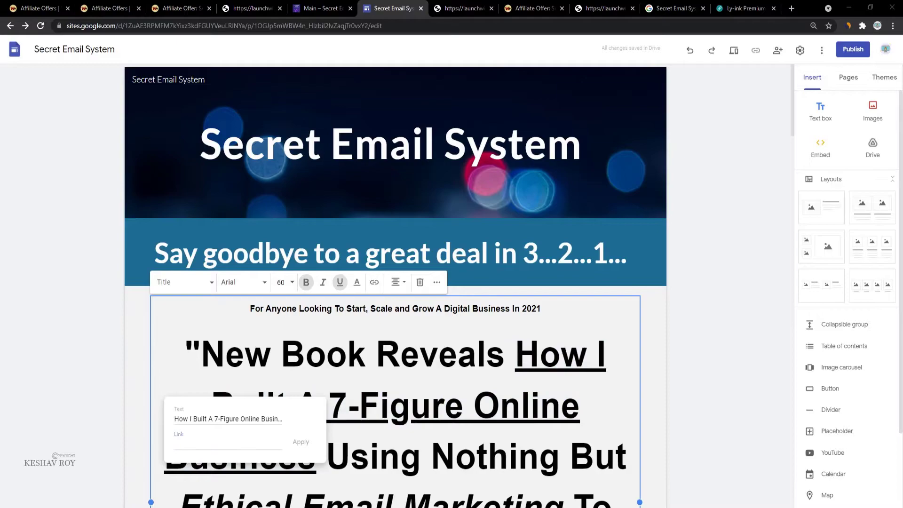
key("alt+Tab")
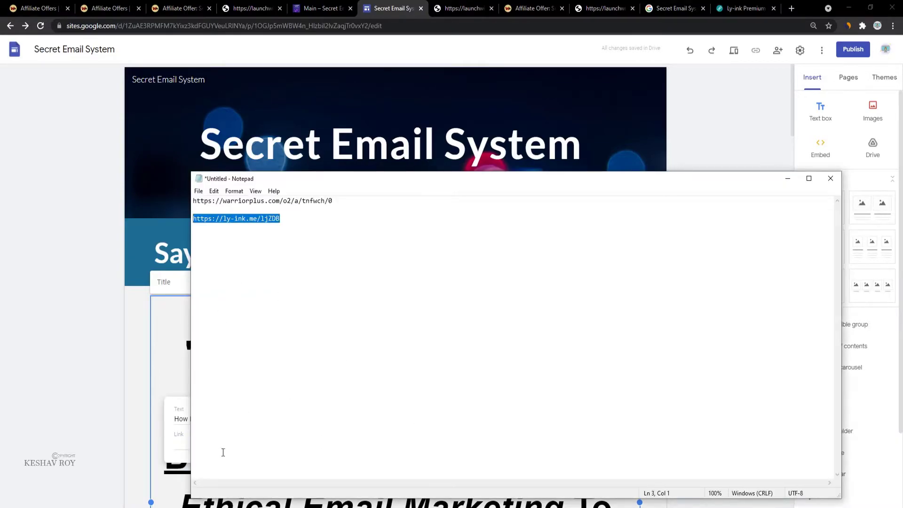
key("alt+Tab")
left_click(206, 440)
type("https://ly-ink.me/ljZDB")
key("Return")
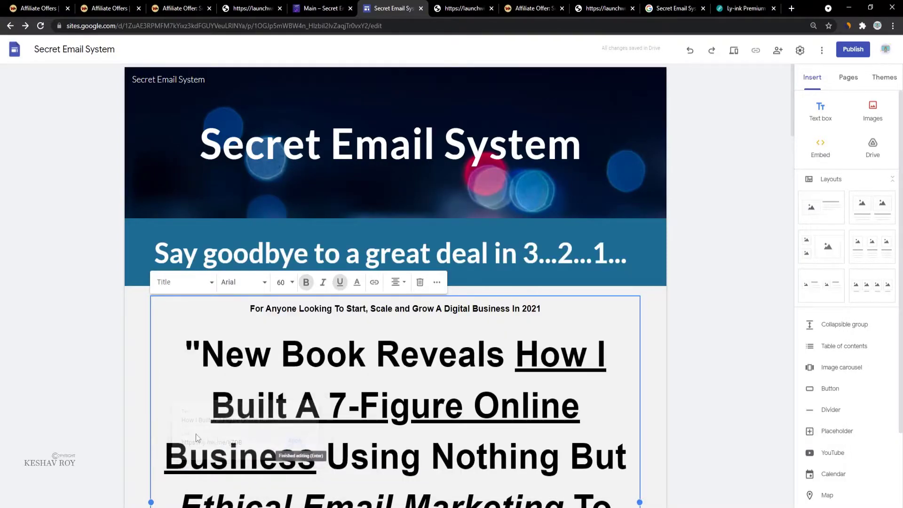
Step: Move the "New Book Reveals" headline section above the "Say goodbye to a great deal" section
scroll(206, 437, "down", 3)
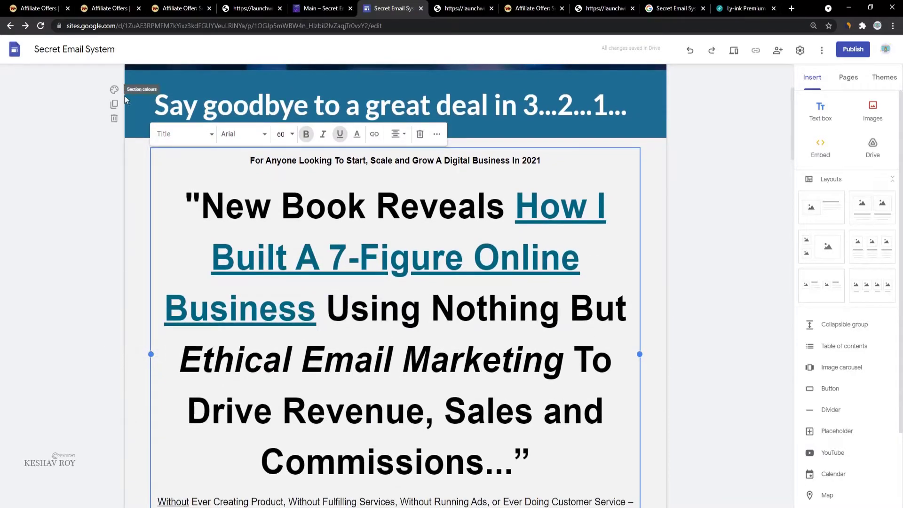
left_click(132, 123)
left_click_drag(128, 104, 150, 393)
scroll(187, 329, "up", 6)
left_click(187, 285)
Step: Download the ses_banner1 product bundle image from the Secret Email System sales page and return to the Google Sites page
scroll(367, 342, "down", 15)
scroll(367, 343, "down", 20)
scroll(449, 347, "up", 6)
key("ctrl+shift+Tab")
scroll(452, 467, "down", 8)
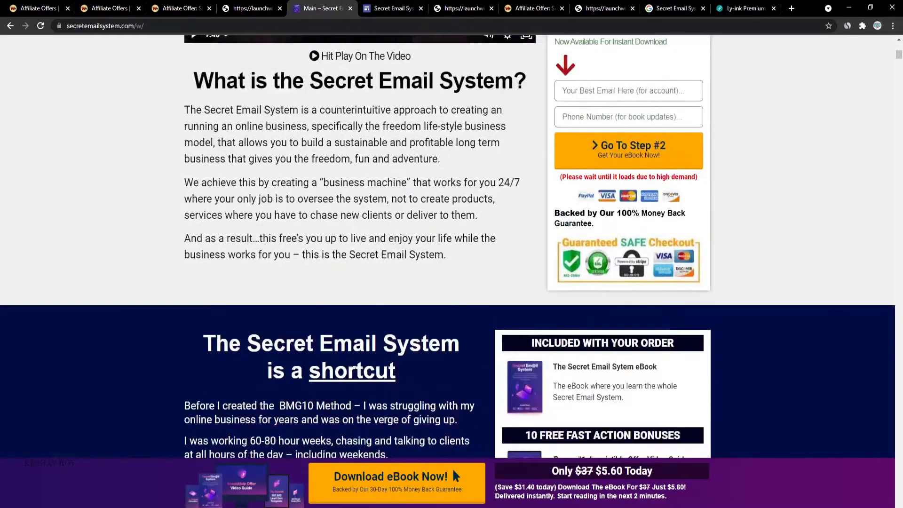
left_click(452, 467)
left_click(618, 8)
left_click(426, 8)
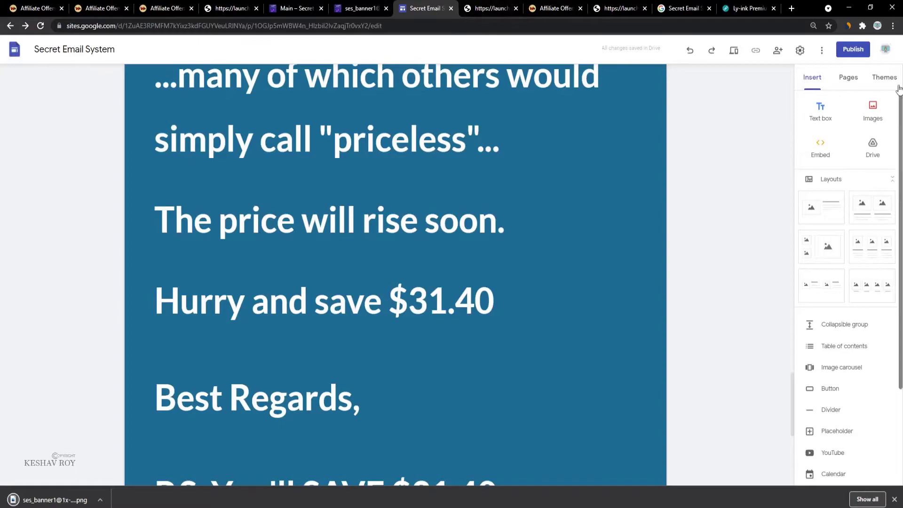
Step: Insert the downloaded ses_banner1 image under the "Say goodbye to a great deal" heading in its blue section, enlarged to the full content width
left_click(869, 118)
left_click(865, 141)
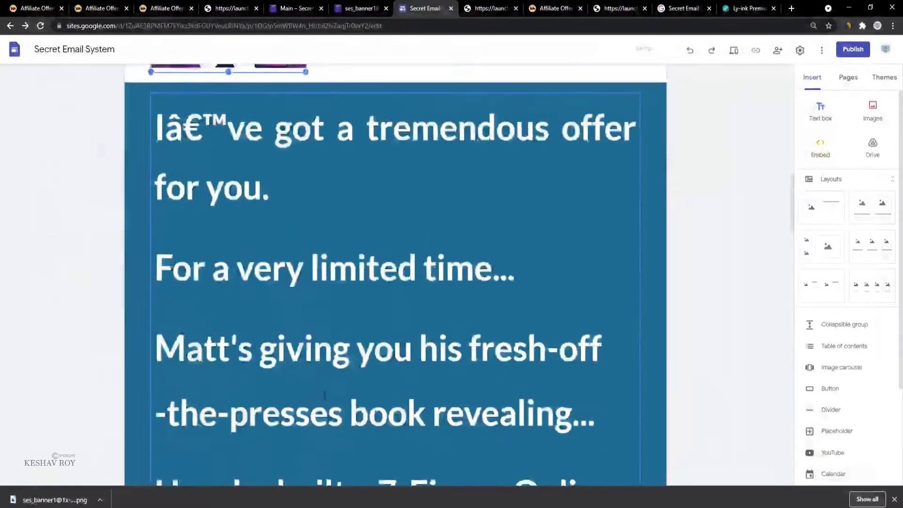
left_click_drag(284, 155, 472, 290)
scroll(432, 298, "up", 3)
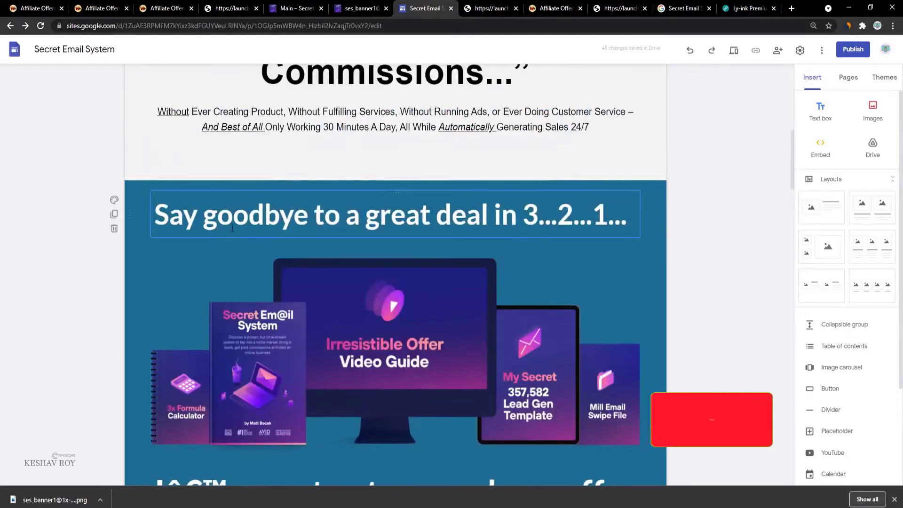
scroll(308, 368, "down", 4)
scroll(310, 377, "down", 20)
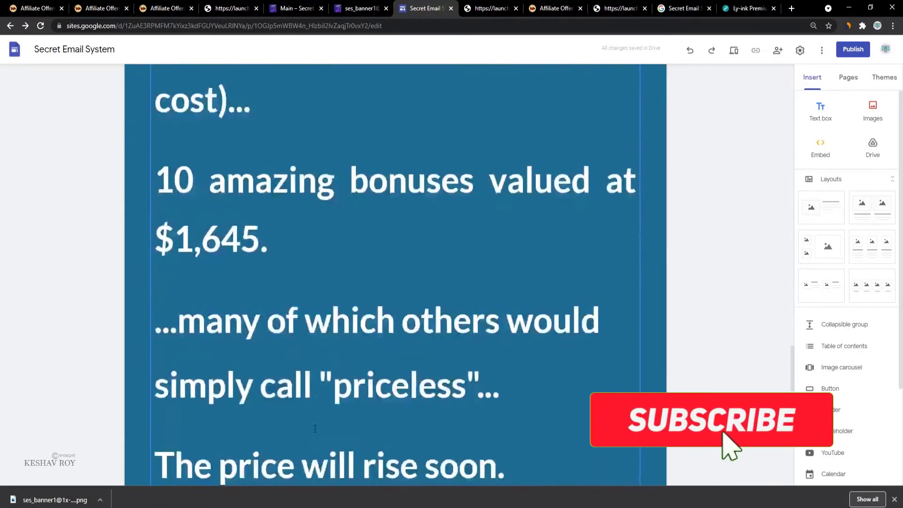
left_click(378, 329)
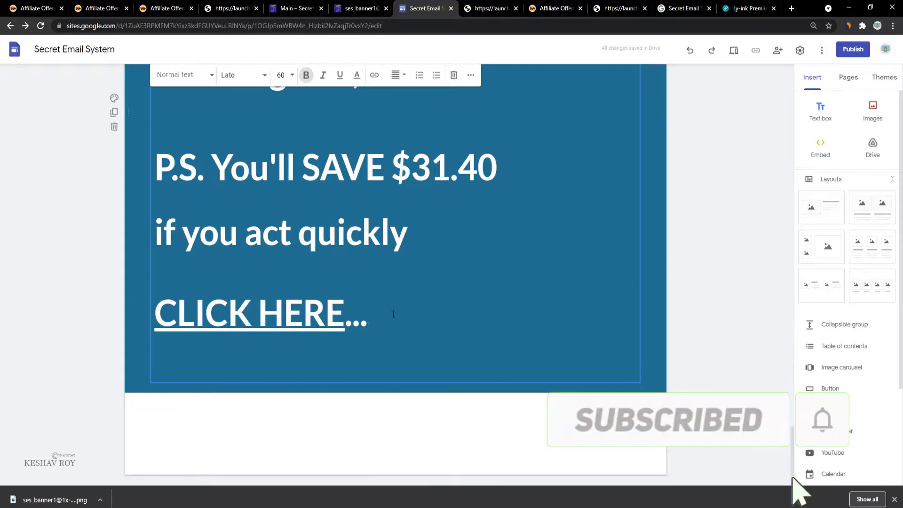
left_click(423, 442)
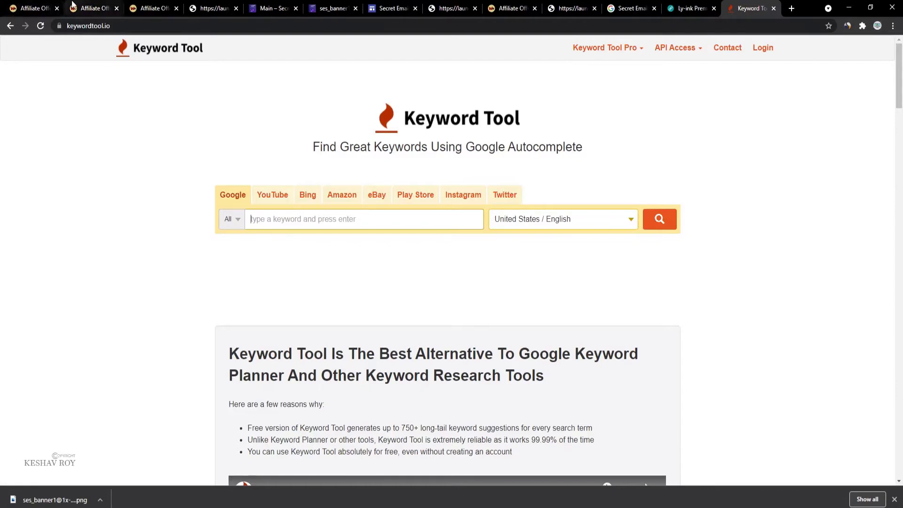
Step: Copy the offer title "Secret Email System" from its WarriorPlus offer page
left_click(322, 8)
left_click(282, 9)
scroll(451, 235, "up", 3)
left_click(155, 8)
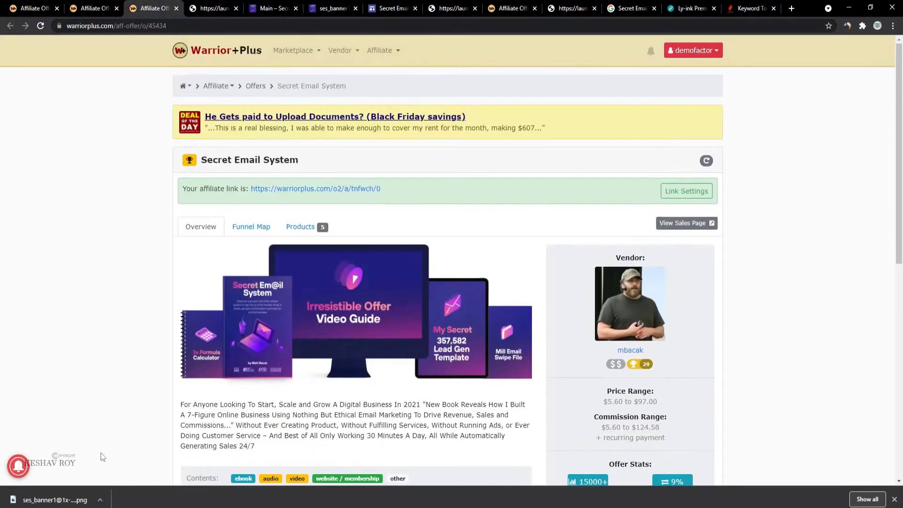
left_click_drag(325, 163, 200, 165)
key("super+c")
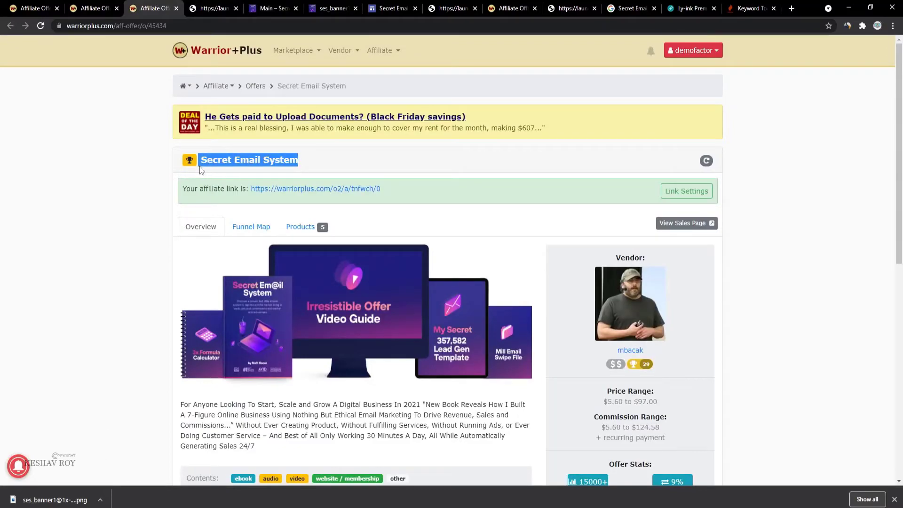
Step: Search Keyword Tool's Google suggestions for "Secret Email System" with the region and language set to Global / English
left_click(747, 8)
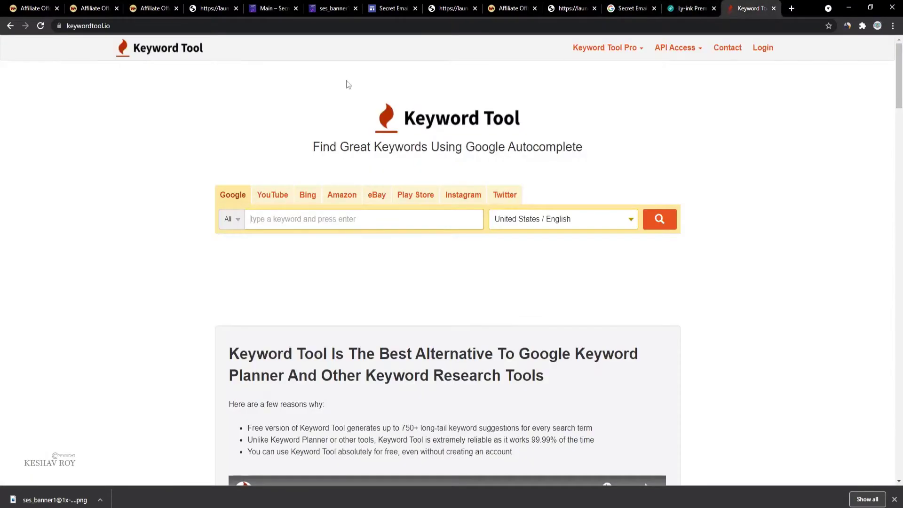
right_click(284, 225)
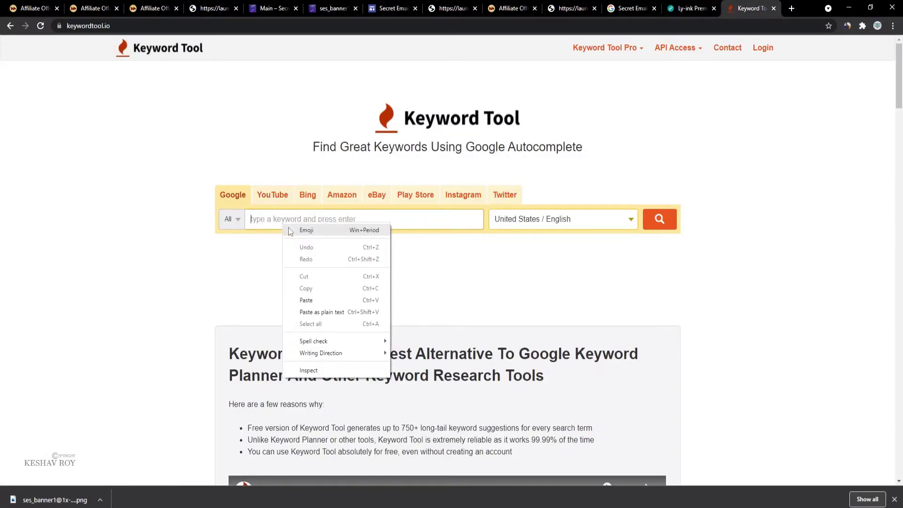
left_click(307, 300)
left_click(614, 224)
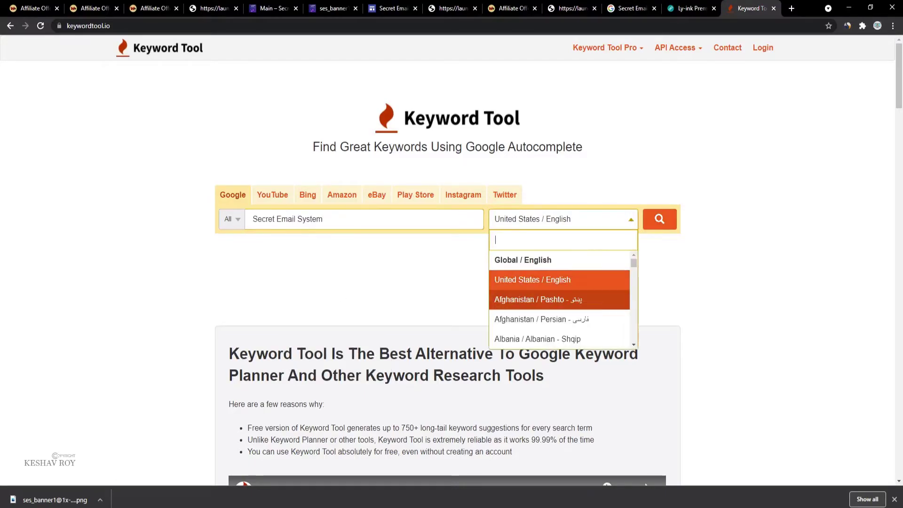
left_click(556, 262)
left_click(658, 221)
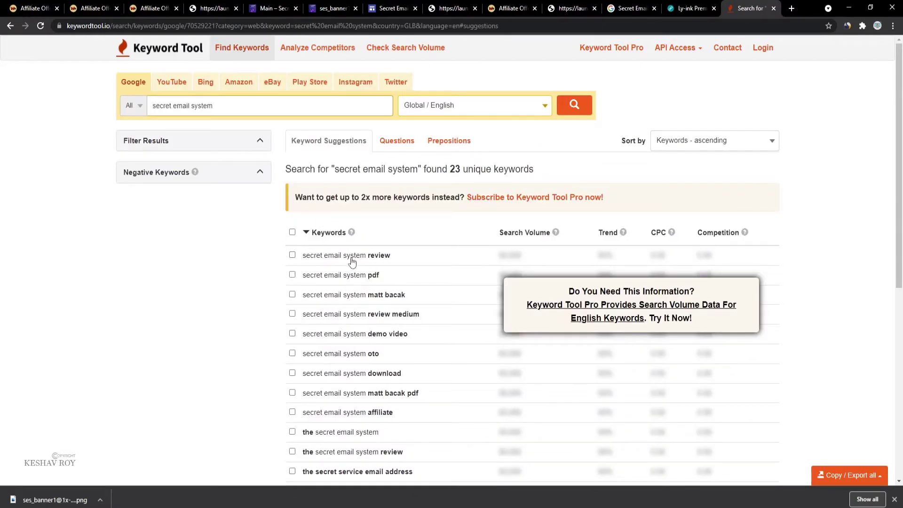
Step: Select the first nine keyword suggestions, from "secret email system review" through "secret email system affiliate"
triple_click(406, 262)
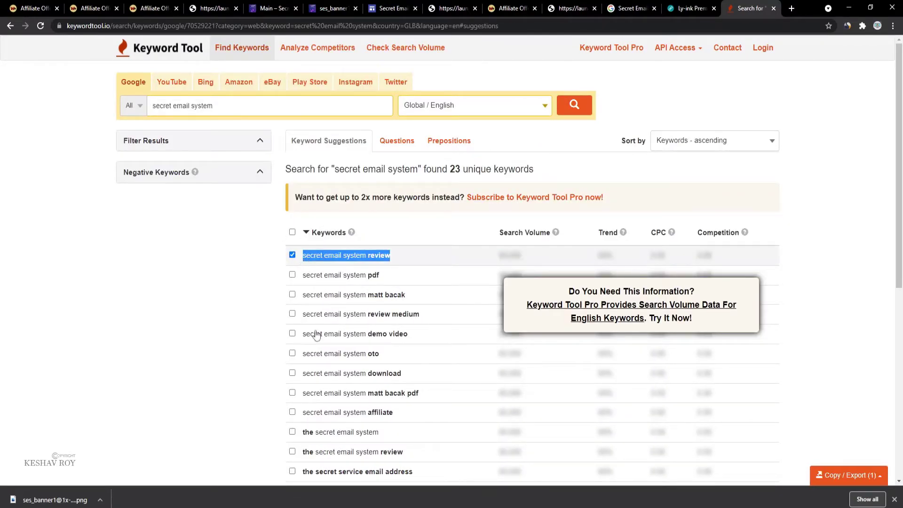
left_click(292, 276)
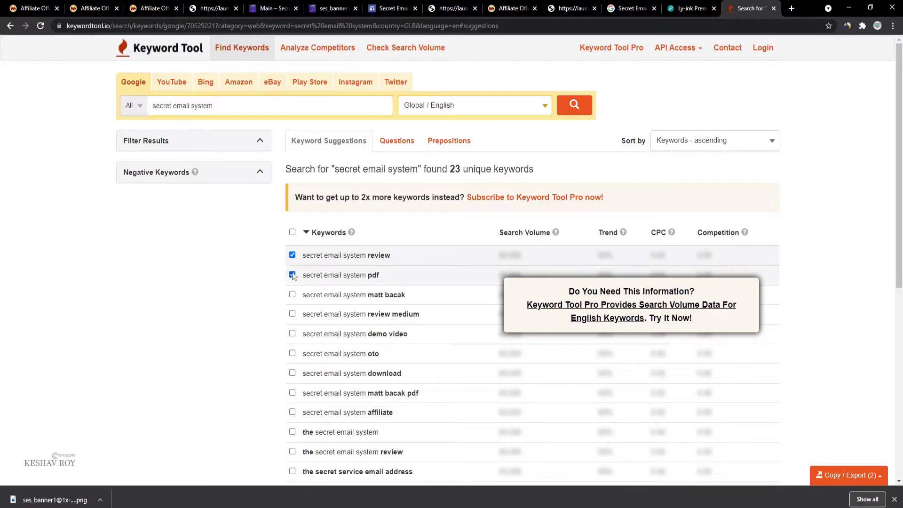
triple_click(382, 303)
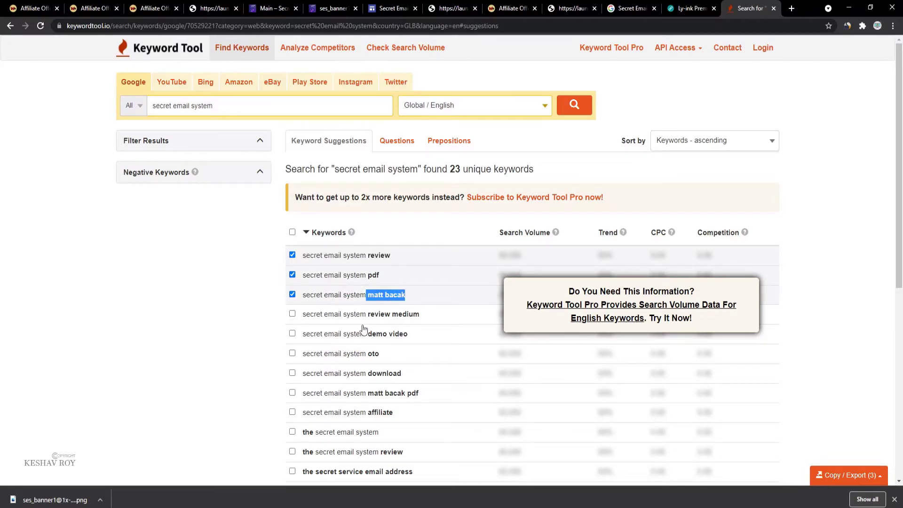
left_click_drag(426, 321, 367, 321)
left_click_drag(428, 335, 367, 343)
left_click_drag(455, 352, 368, 354)
left_click_drag(419, 375, 368, 381)
left_click_drag(425, 399, 359, 414)
left_click(366, 416)
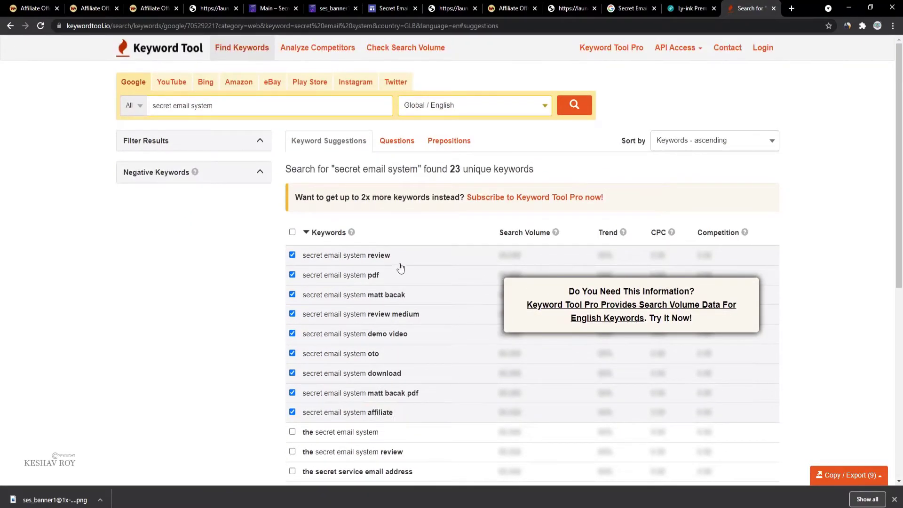
Step: Place the site editor next to the Keyword Tool page and open the publishing settings for the Secret Email System site
left_click(690, 8)
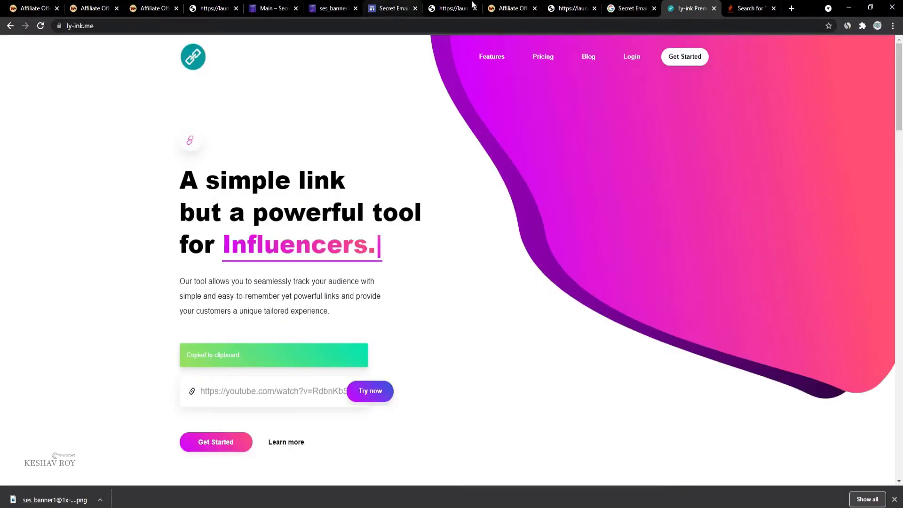
left_click_drag(390, 8, 707, 6)
scroll(395, 275, "up", 10)
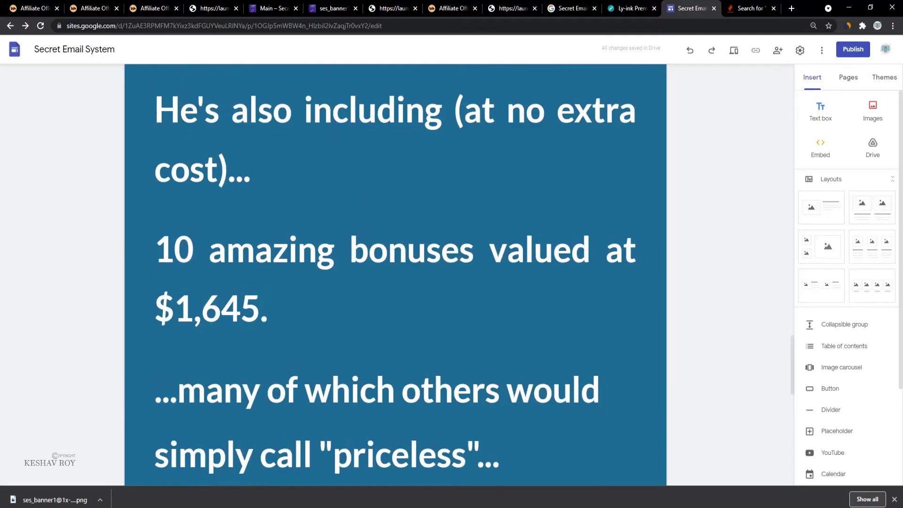
scroll(395, 275, "up", 6)
left_click_drag(793, 296, 797, 106)
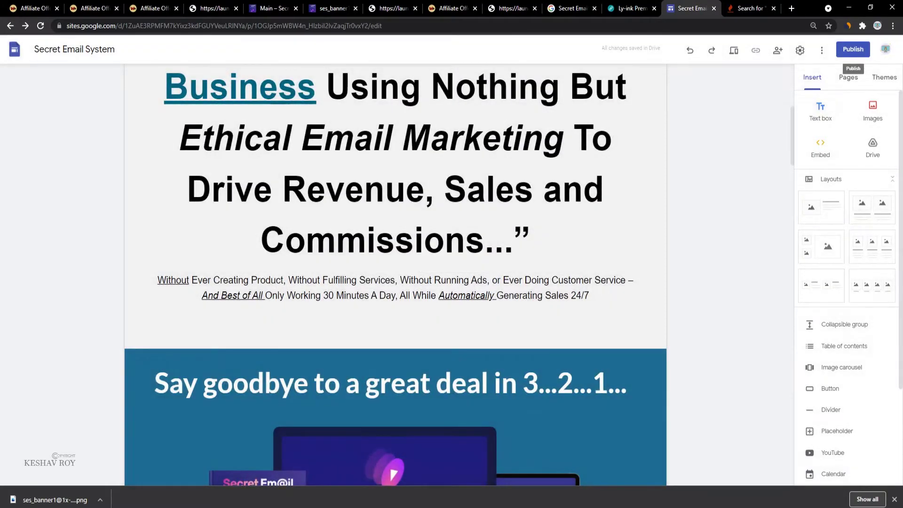
left_click(852, 49)
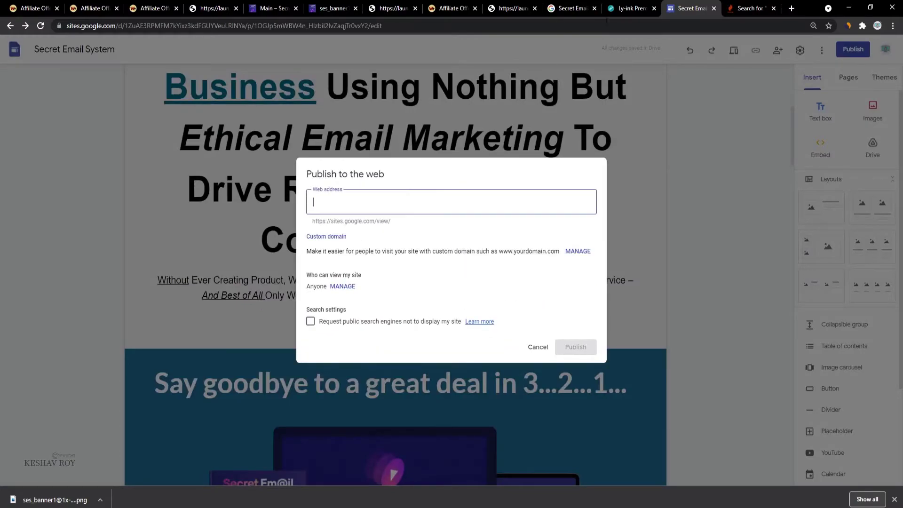
Step: Clear the keyword selection, copy the search term "secret email system" and try it as the site's web address, secret-email-system
left_click(749, 6)
left_click(292, 232)
left_click(292, 232)
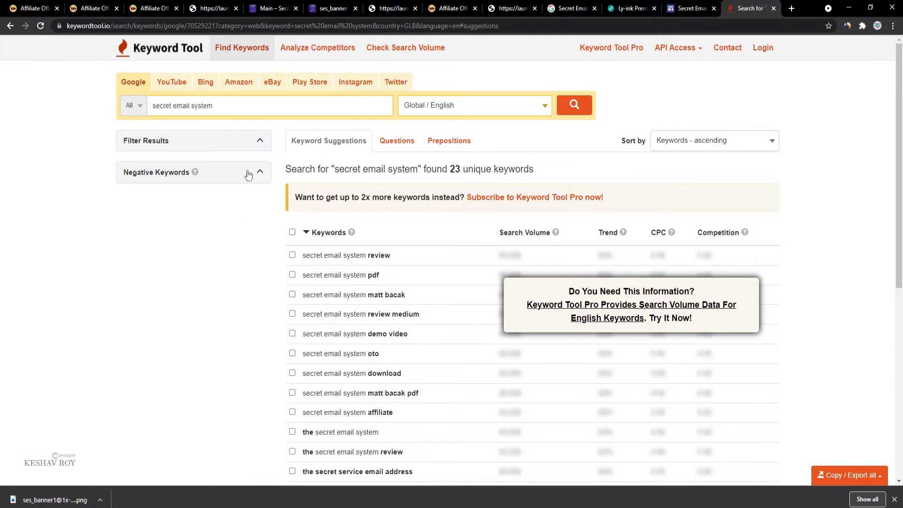
left_click_drag(269, 109, 121, 114)
right_click(175, 104)
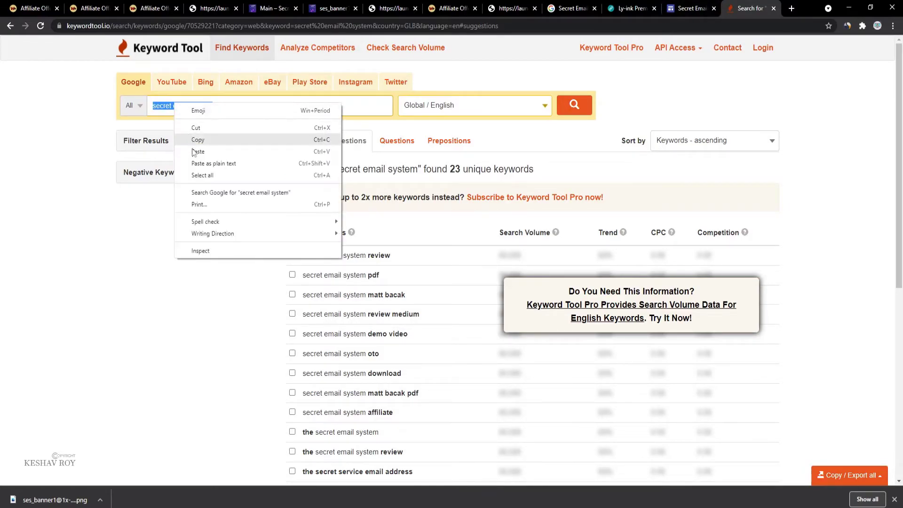
left_click(194, 140)
left_click(689, 8)
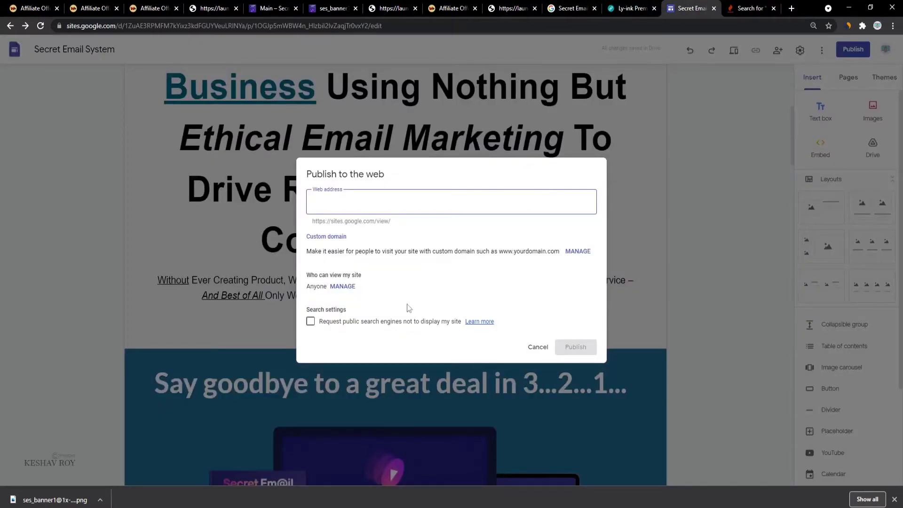
key("ctrl+v")
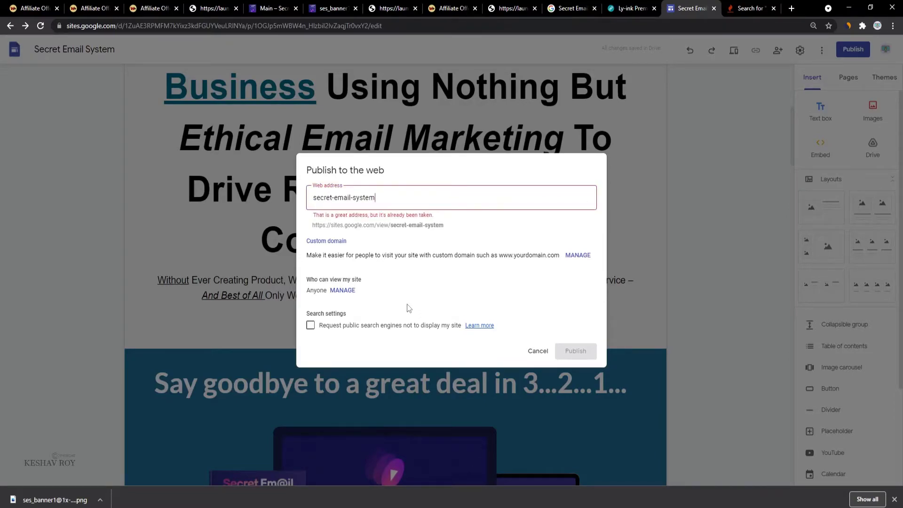
Step: Copy the keyword "secret email system review" from Keyword Tool and try it as the site's web address
left_click(750, 8)
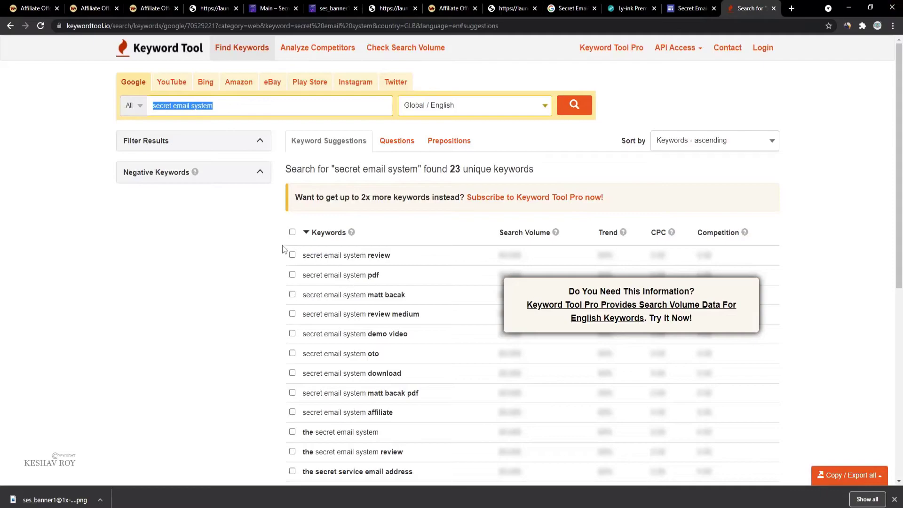
left_click(292, 254)
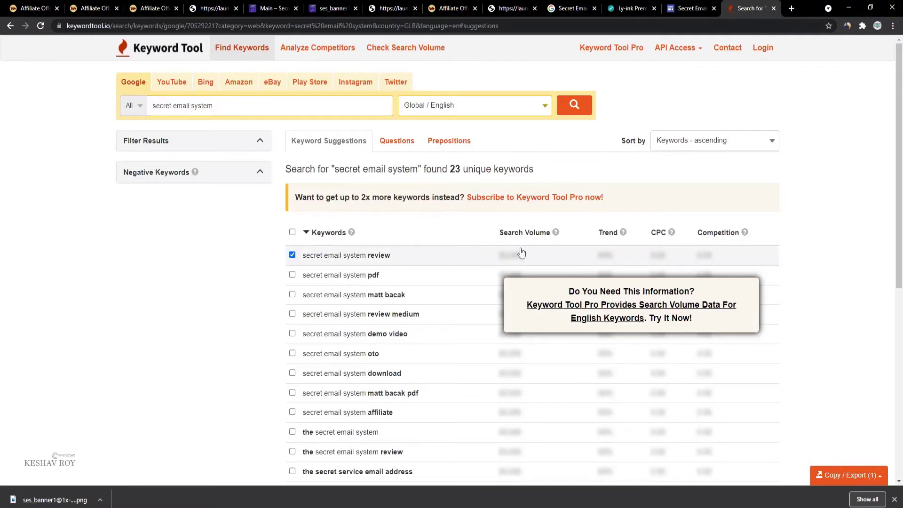
left_click(843, 478)
left_click(843, 423)
left_click(690, 8)
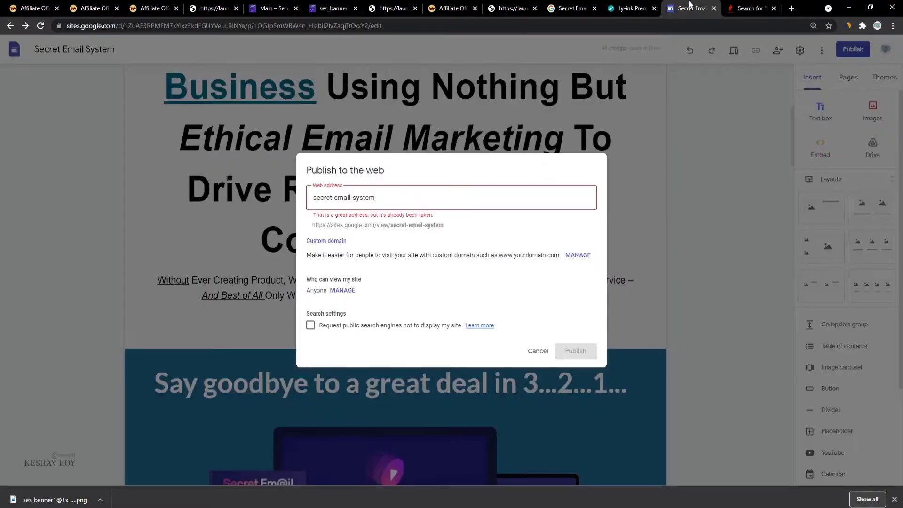
key("ctrl+a")
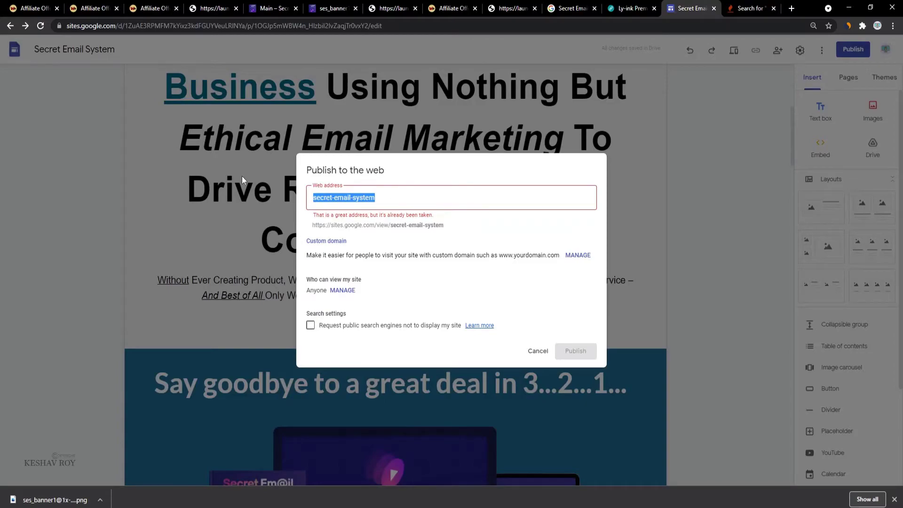
key("ctrl+v")
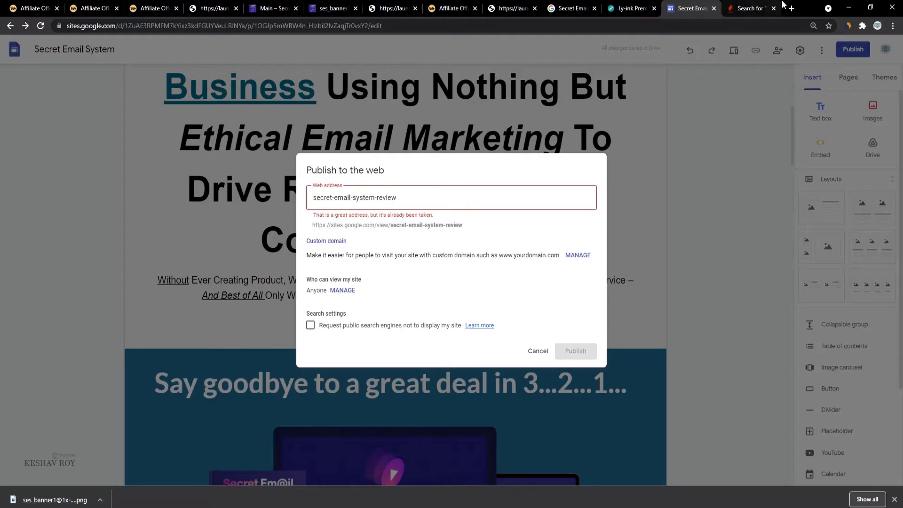
Step: Select only the "secret email system pdf" keyword and publish the site with the web address secret-email-system-pdf
left_click(769, 7)
left_click(292, 254)
left_click(292, 274)
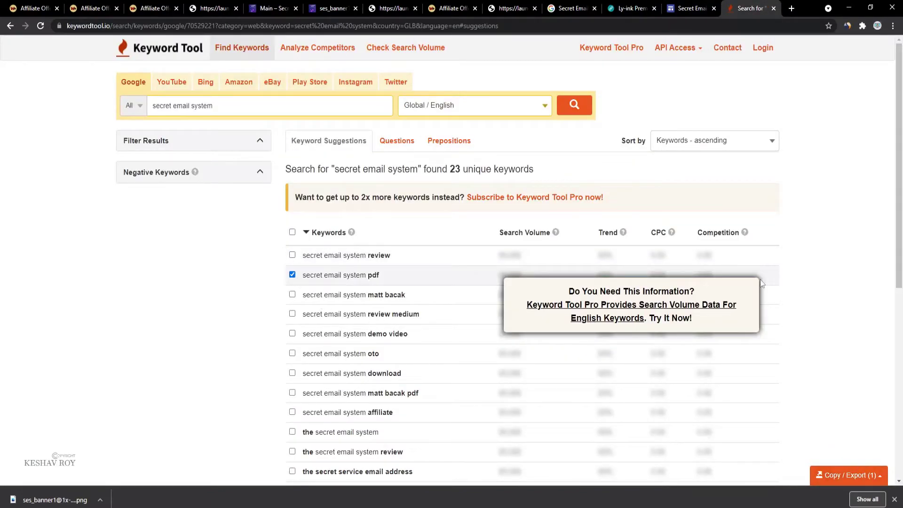
left_click(689, 8)
key("BackSpace")
key("BackSpace")
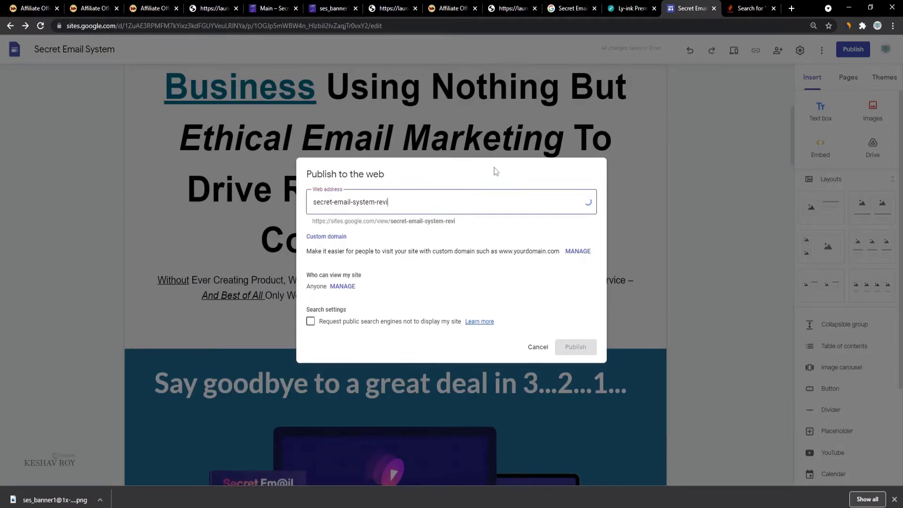
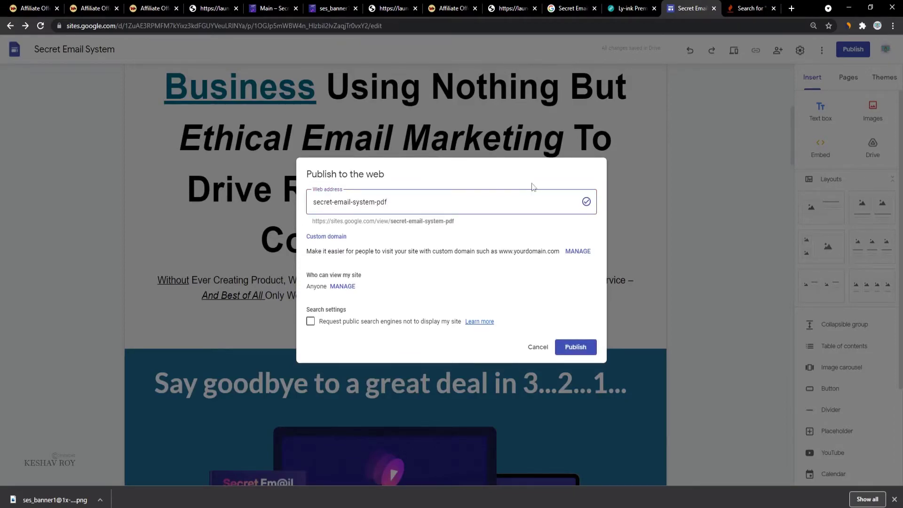
left_click(578, 349)
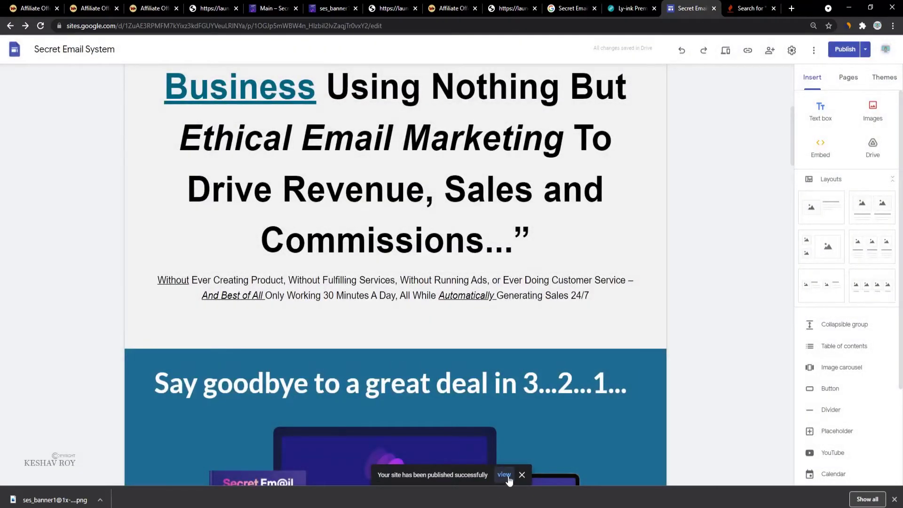
Step: View the published site, look through its content to the end and test the closing CLICK HERE link
left_click(508, 481)
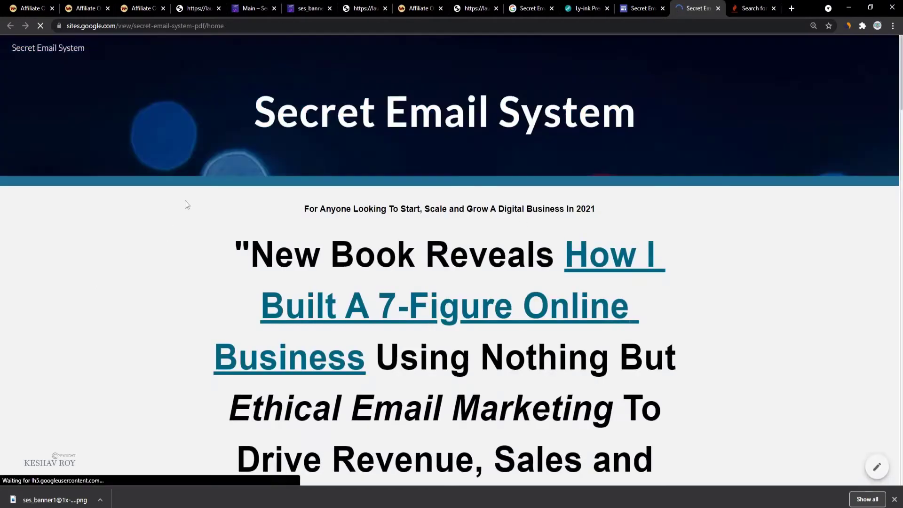
scroll(286, 213, "down", 15)
scroll(791, 186, "down", 7)
scroll(791, 186, "up", 8)
scroll(806, 441, "down", 12)
scroll(651, 466, "down", 8)
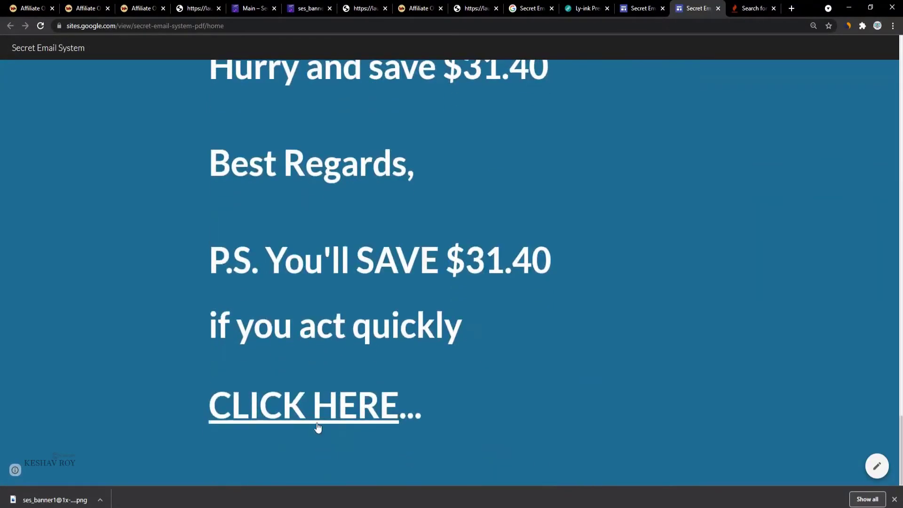
left_click(316, 424)
Step: Copy the published site's home page address and paste it below the shortened link in the Notepad note
left_click(652, 8)
scroll(490, 317, "up", 15)
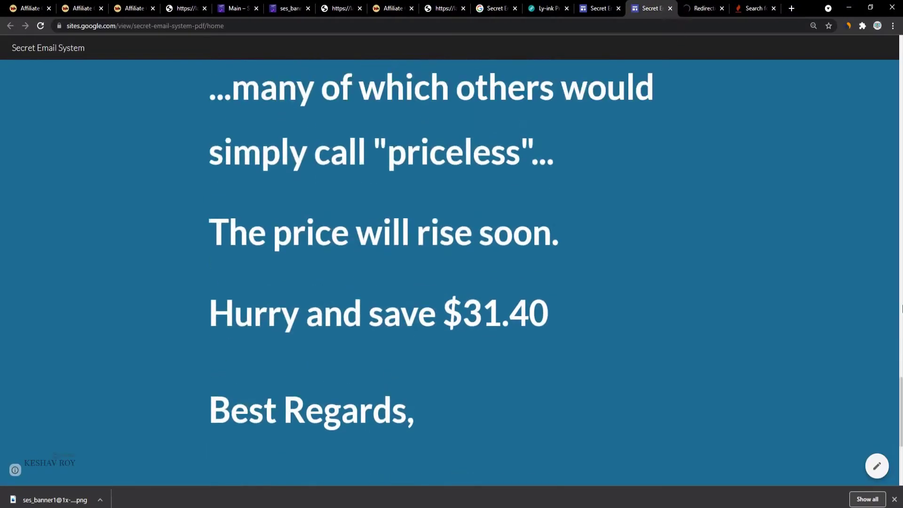
scroll(490, 316, "up", 10)
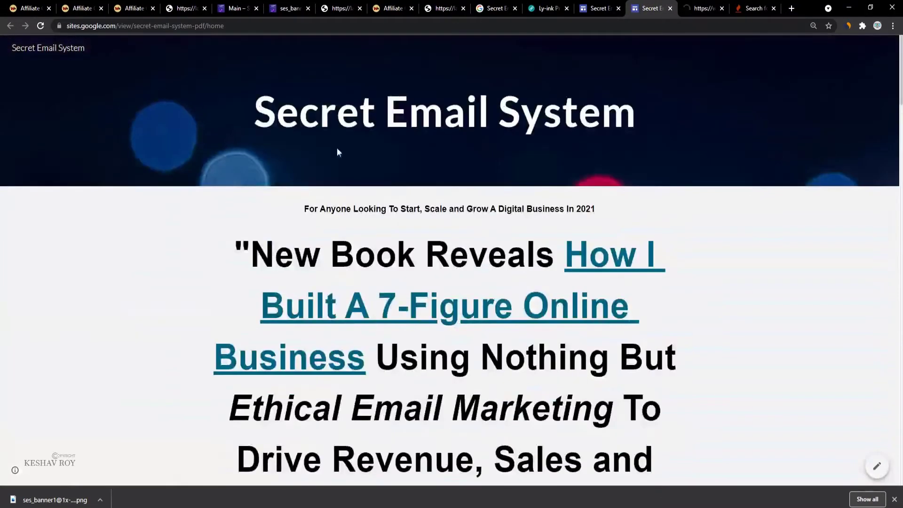
scroll(391, 241, "down", 5)
scroll(391, 240, "up", 5)
right_click(106, 27)
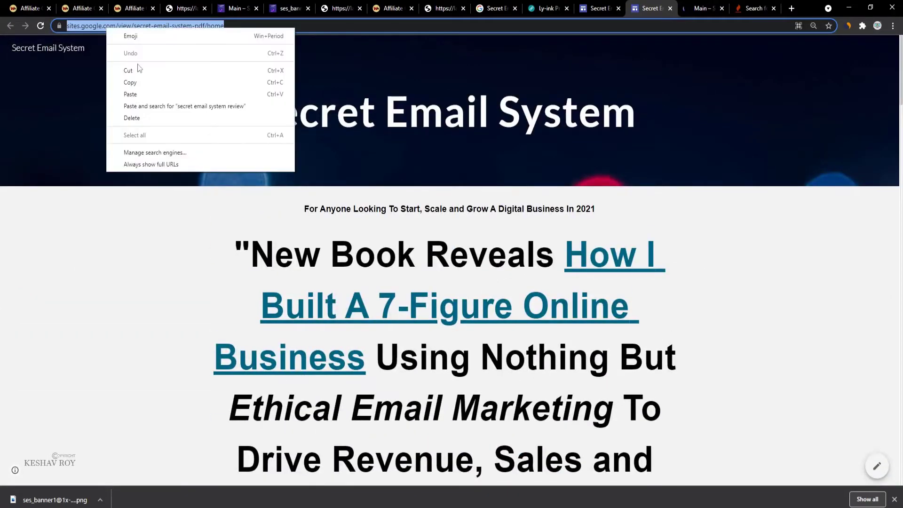
left_click(136, 83)
key("alt+Tab")
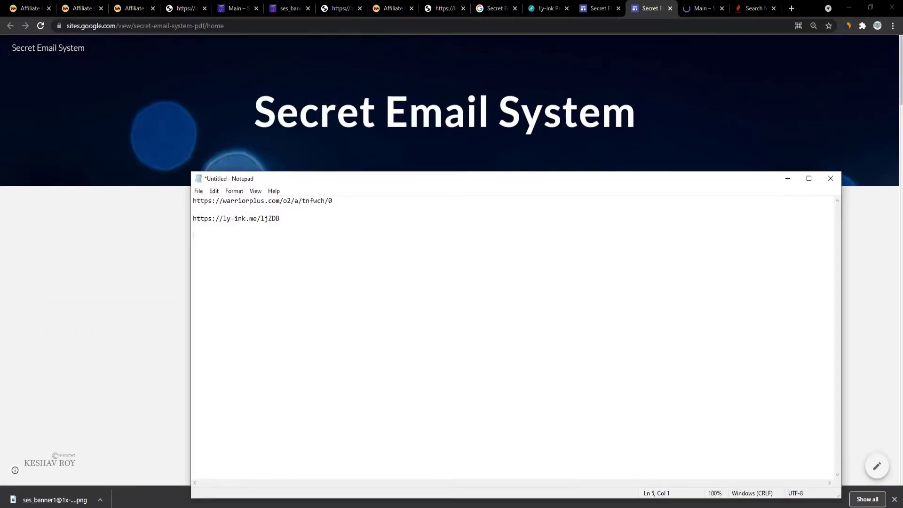
key("ctrl+v")
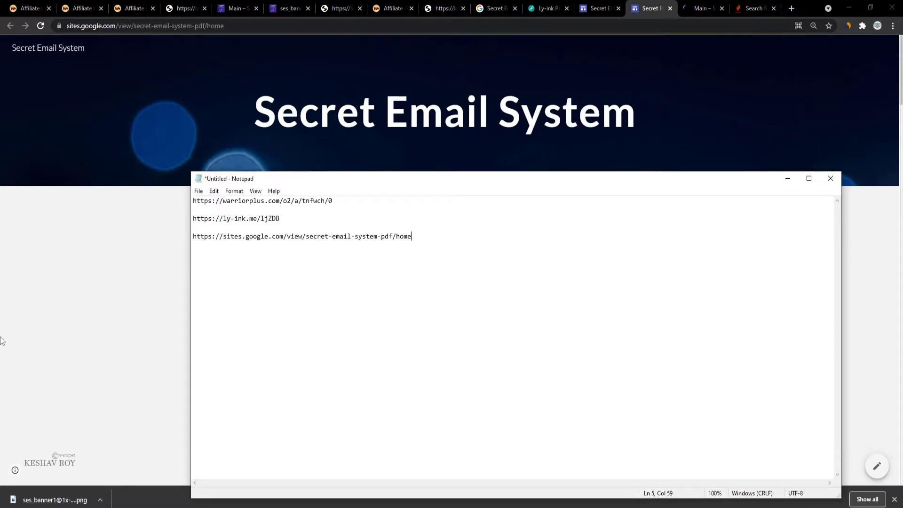
Step: Close the redirected sales page, published site, site editor and link shortener pages in the browser, and open a blank tab
key("alt+Tab")
key("ctrl+w")
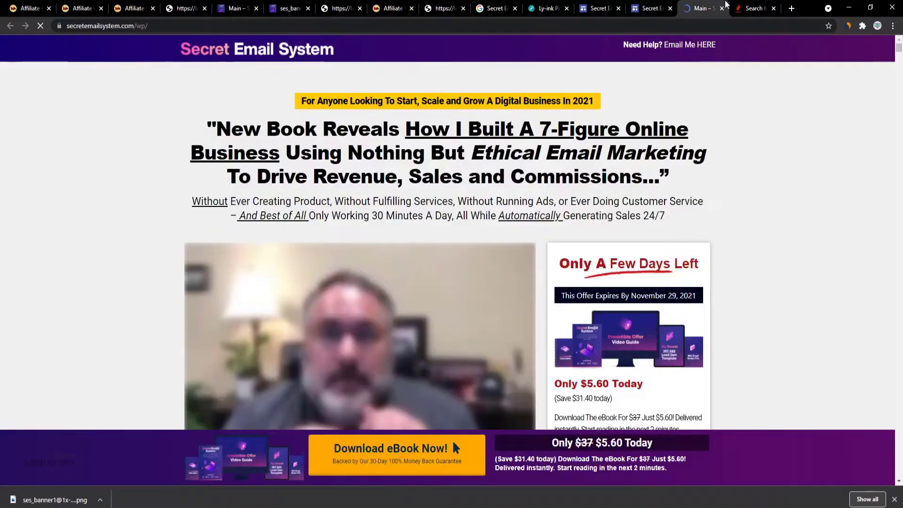
key("ctrl+w")
left_click(394, 5)
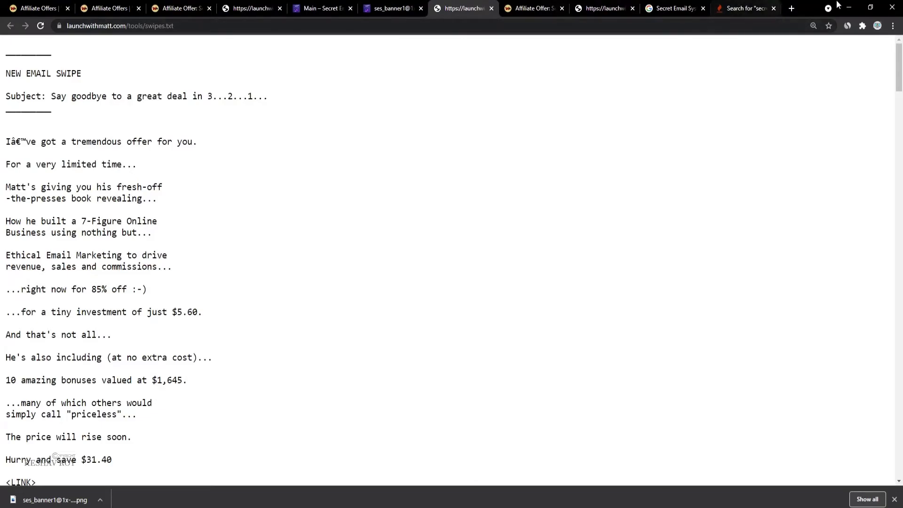
left_click(791, 8)
Step: Review the Keyword Tool suggestions and the commission range on the Secret Email System offer page in WarriorPlus
left_click(661, 6)
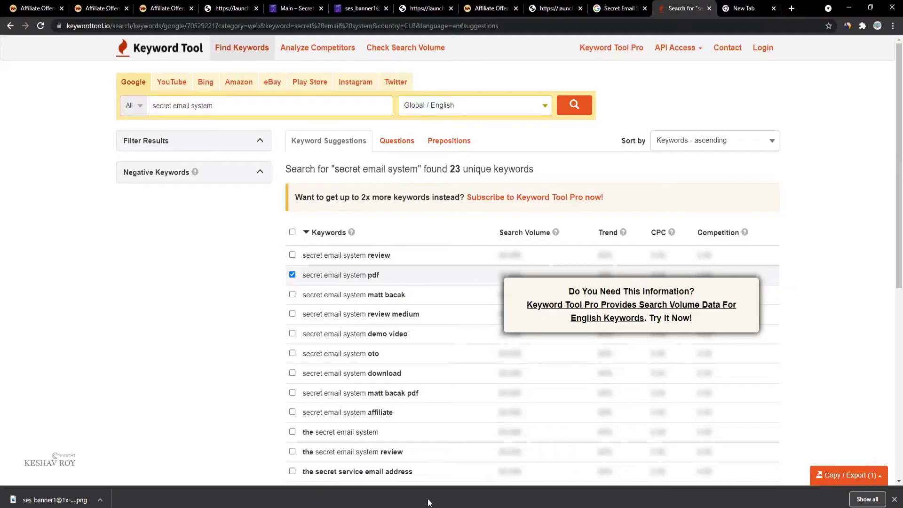
key("alt+Tab")
key("alt+Tab")
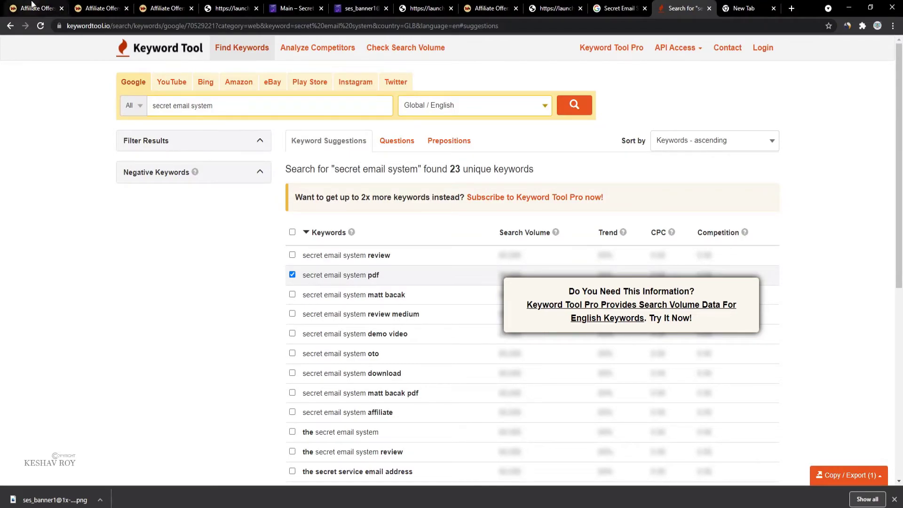
key("ctrl+3")
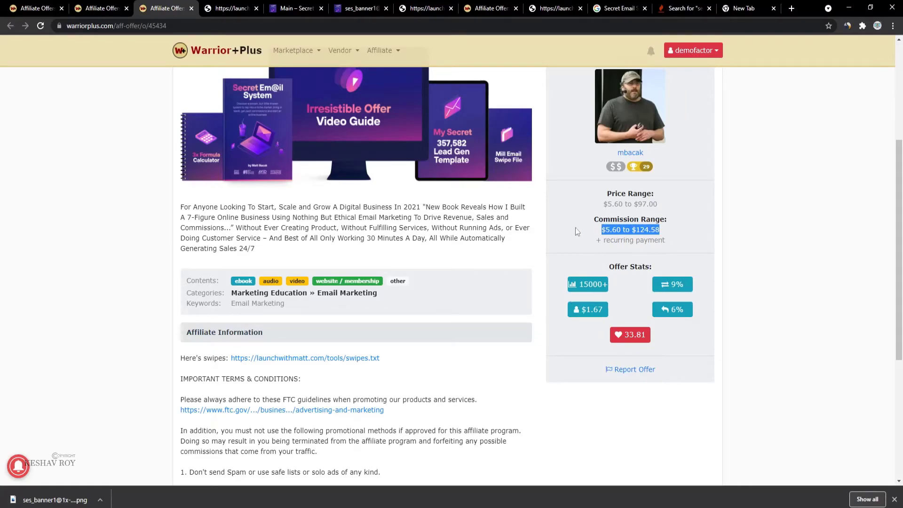
Step: Open YouTube in the blank tab and look through its home feed
key("ctrl+9")
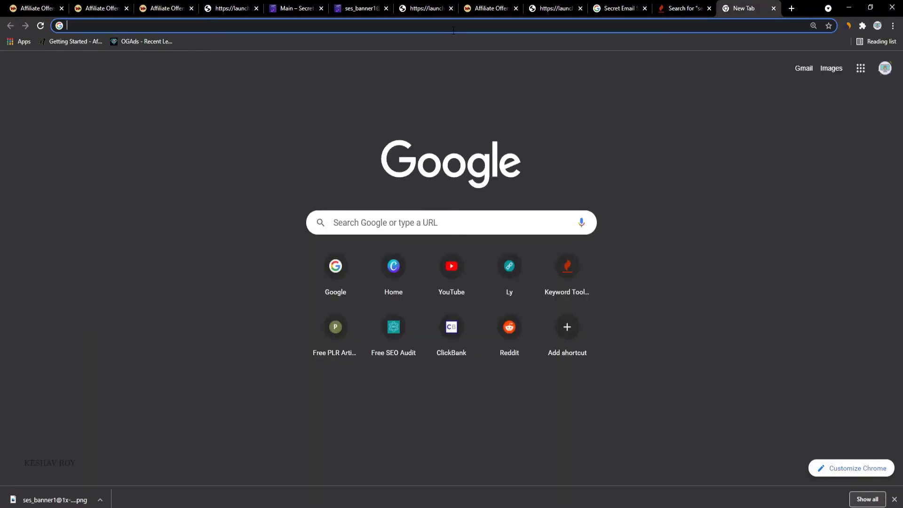
type("y")
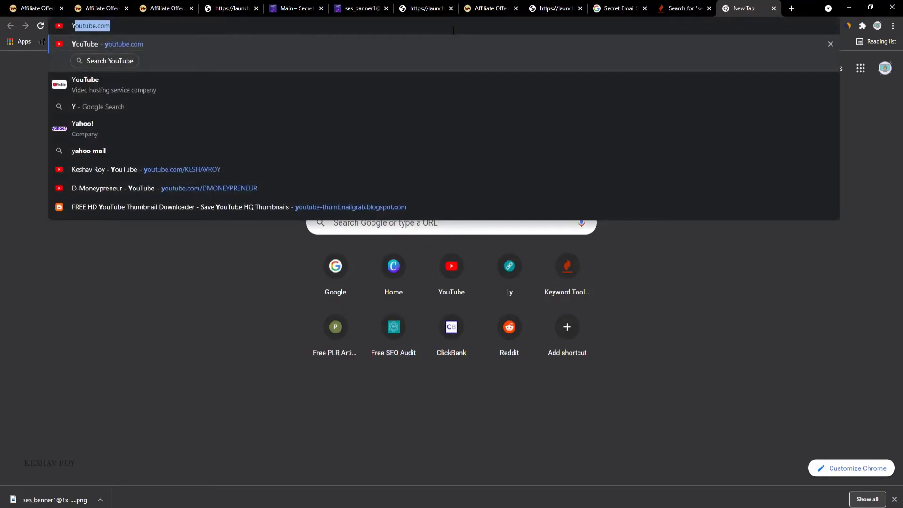
key("Return")
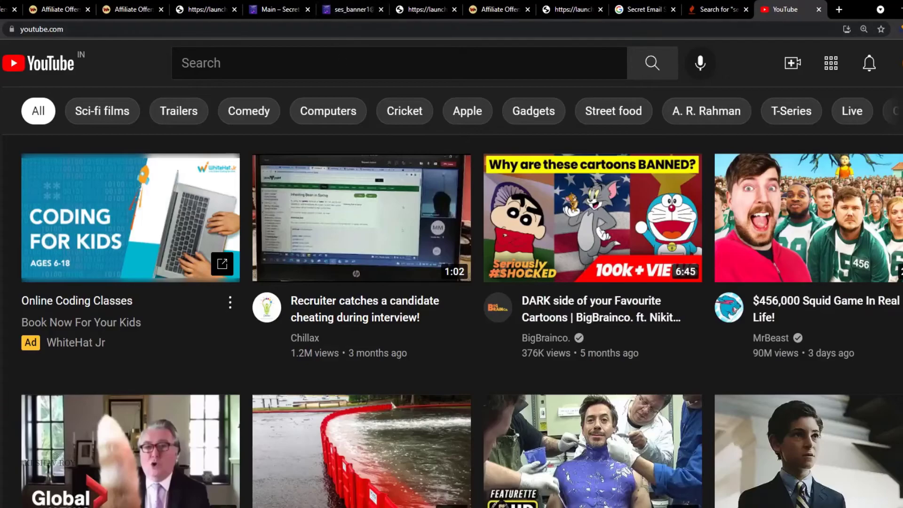
left_click(343, 63)
scroll(343, 63, "down", 2)
scroll(292, 145, "down", 3)
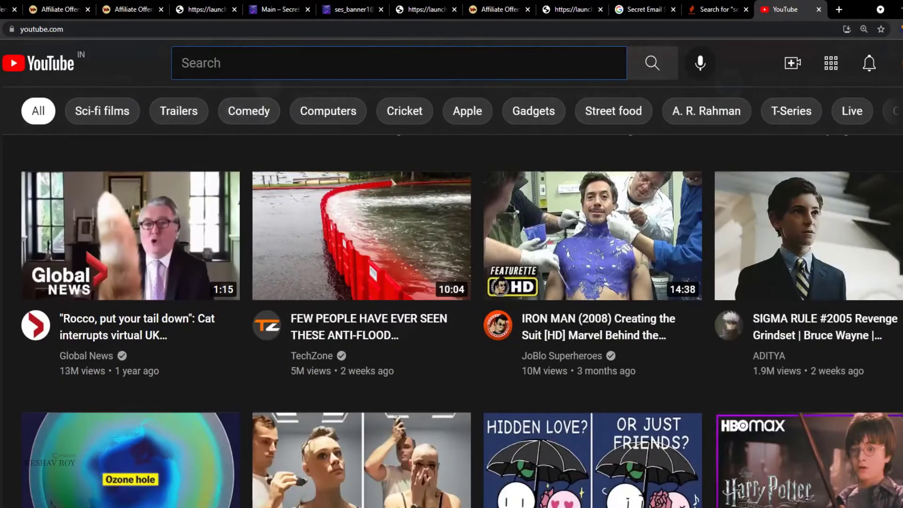
right_click(287, 64)
left_click(313, 152)
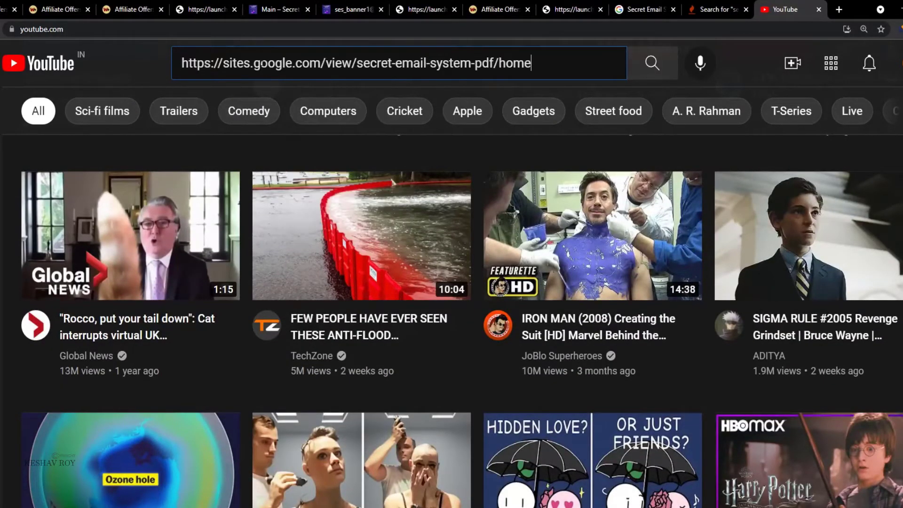
left_click_drag(532, 63, 181, 63)
key("ctrl+x")
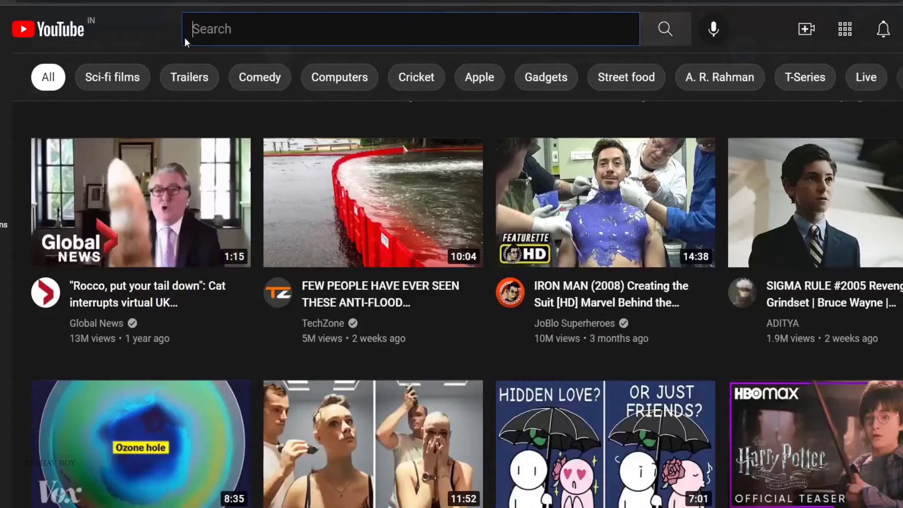
Step: Search YouTube for the copied keyword "secret email system"
right_click(216, 26)
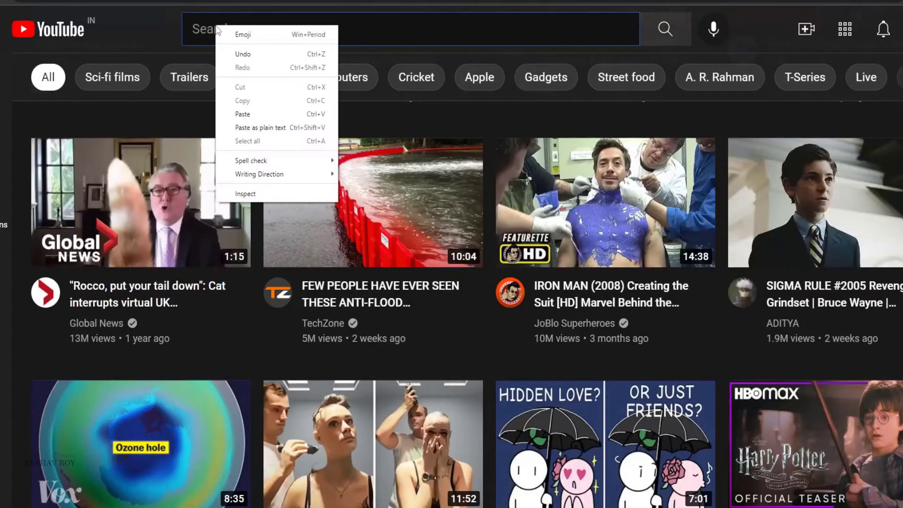
left_click(248, 118)
key("BackSpace")
key("BackSpace")
key("BackSpace")
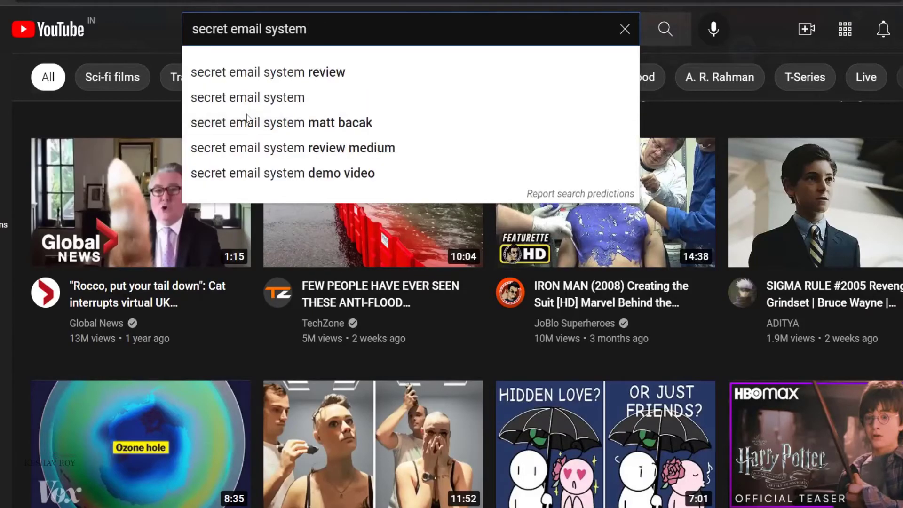
key("Return")
Step: Examine the titles, thumbnails, view counts and descriptions of the Secret Email System review videos in the YouTube results
scroll(84, 482, "down", 8)
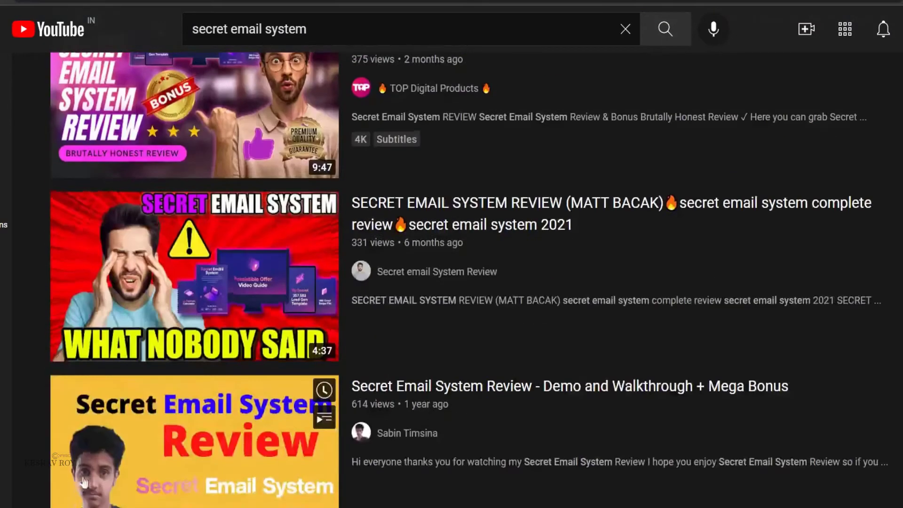
scroll(83, 482, "down", 15)
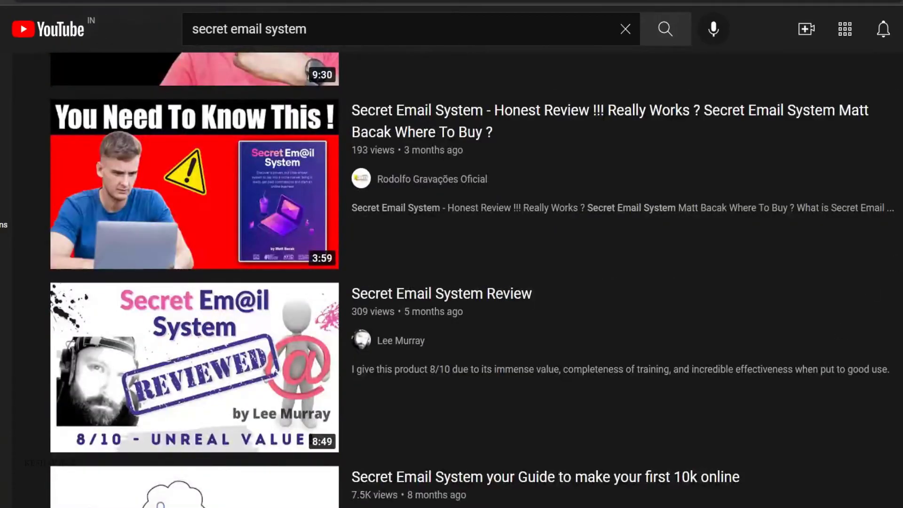
scroll(893, 446, "down", 12)
scroll(893, 446, "up", 20)
scroll(608, 459, "down", 6)
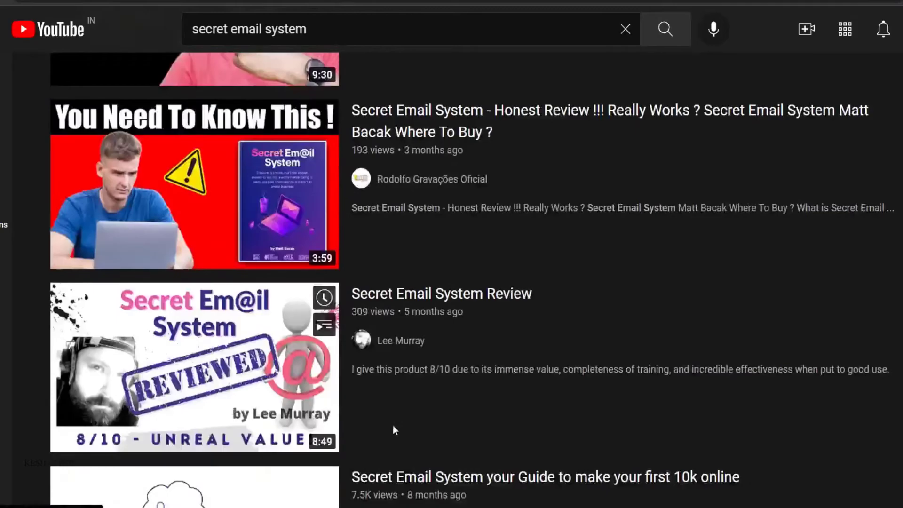
scroll(393, 430, "down", 20)
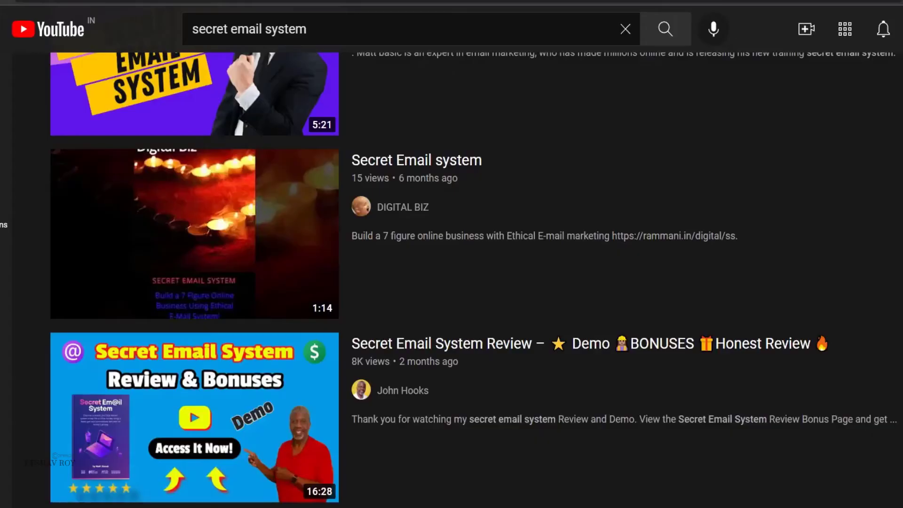
scroll(429, 346, "up", 5)
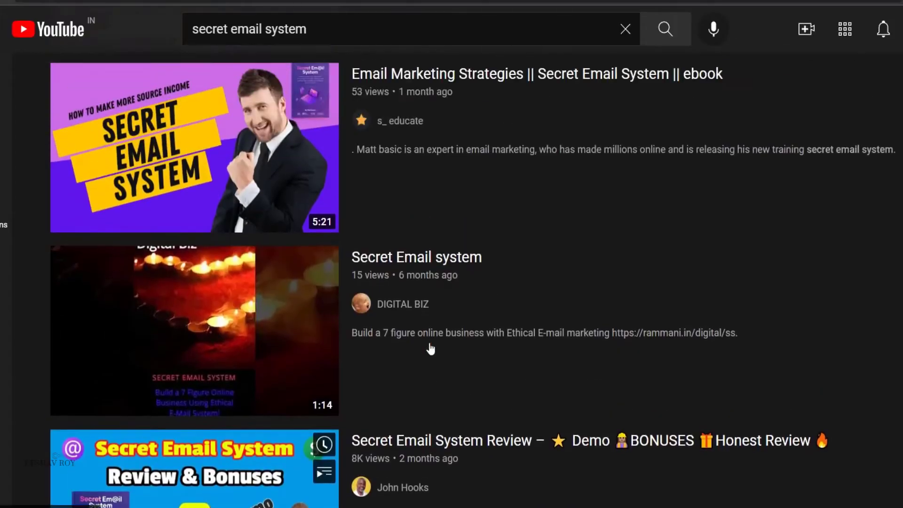
scroll(429, 346, "down", 10)
scroll(137, 348, "up", 10)
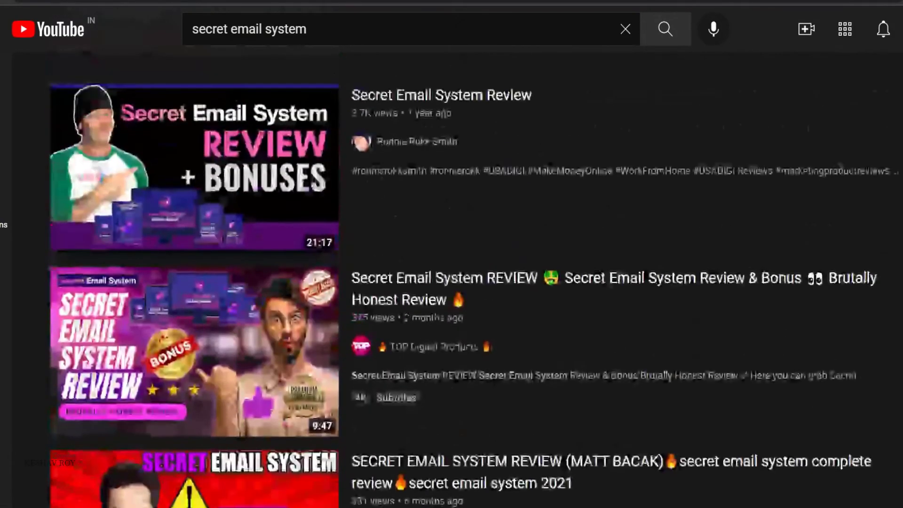
scroll(138, 348, "down", 6)
scroll(137, 348, "down", 2)
scroll(137, 348, "down", 20)
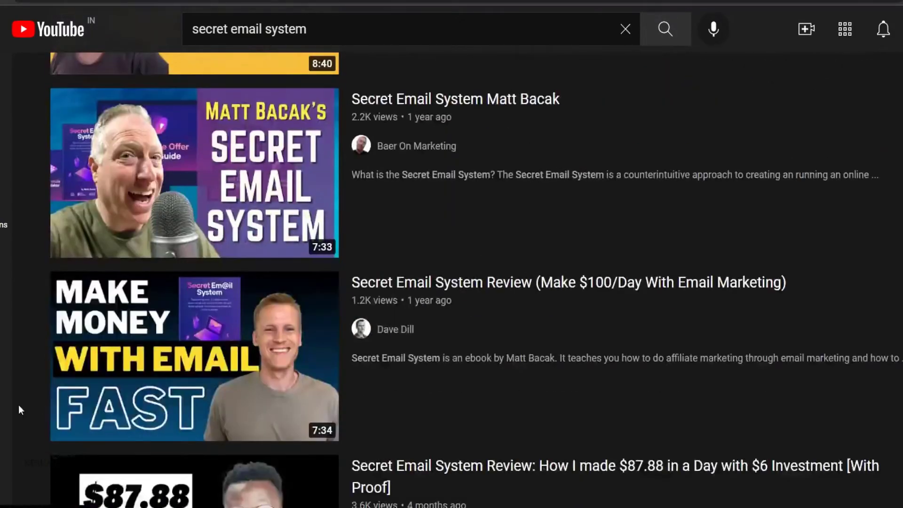
scroll(166, 422, "down", 15)
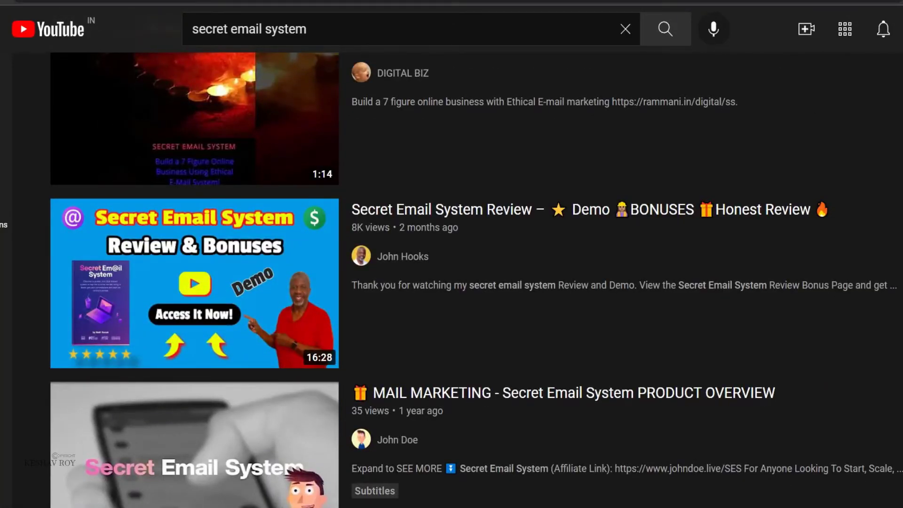
Step: Find Google Docs through a Google search in a new browser tab and create a blank document
key("ctrl+t")
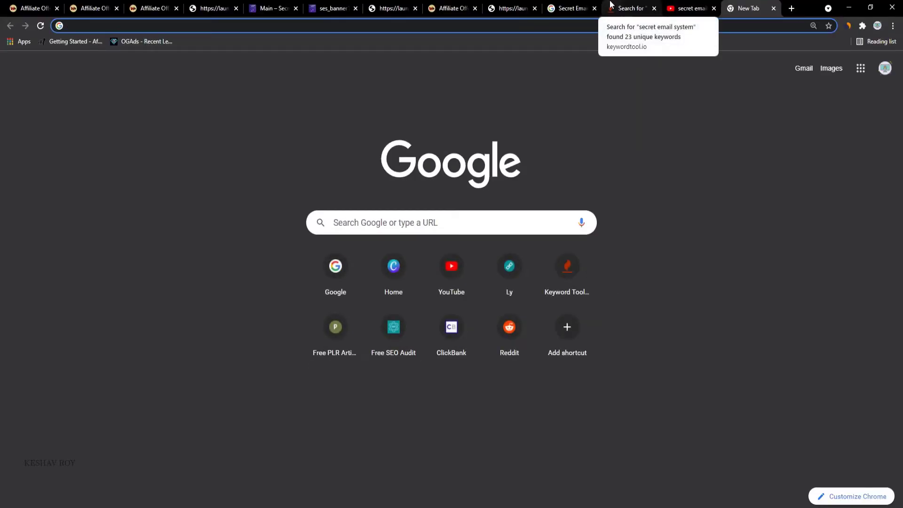
type("GOOGLE DOCS")
key("Return")
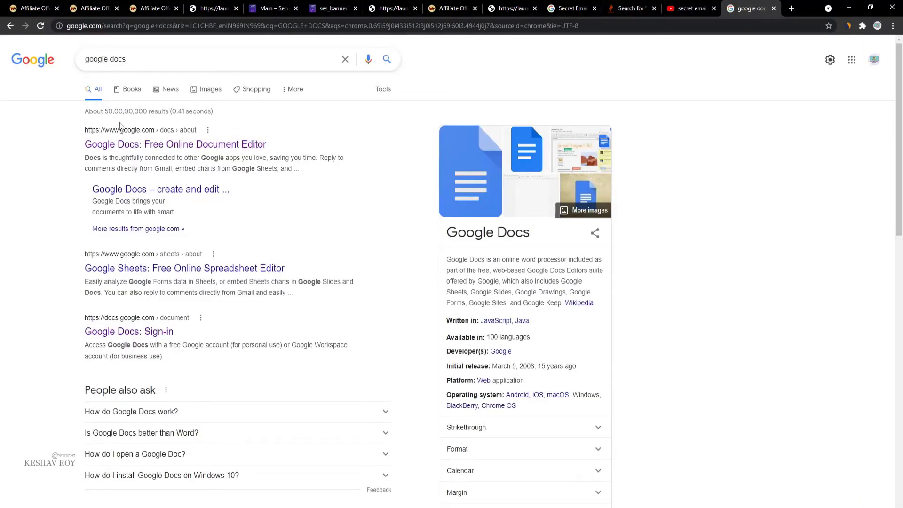
left_click(123, 143)
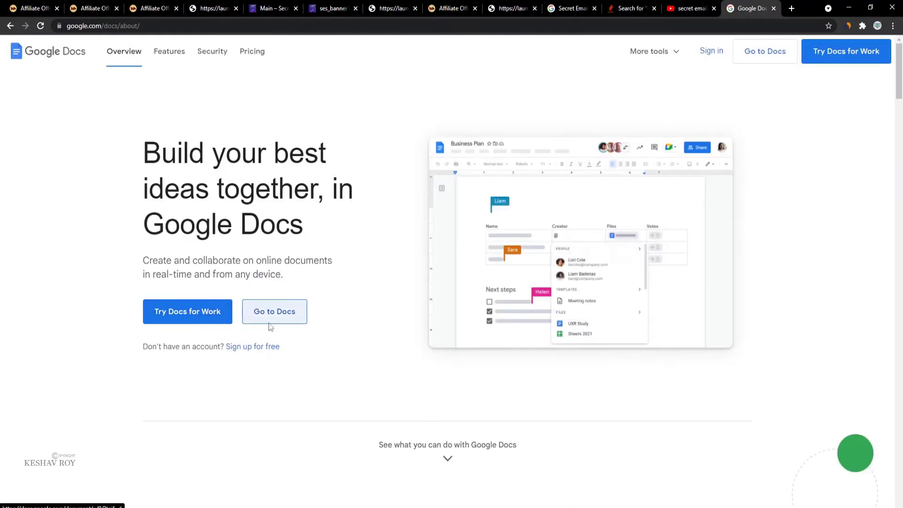
left_click(273, 313)
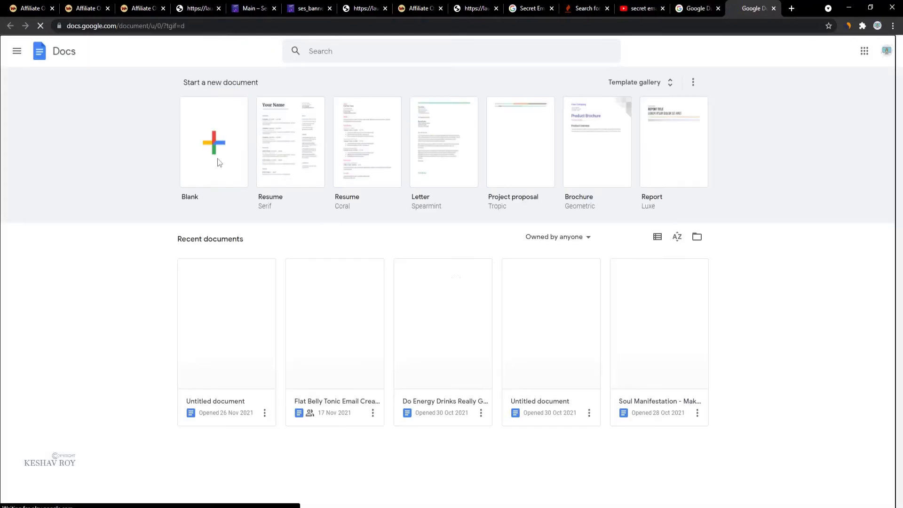
left_click(215, 151)
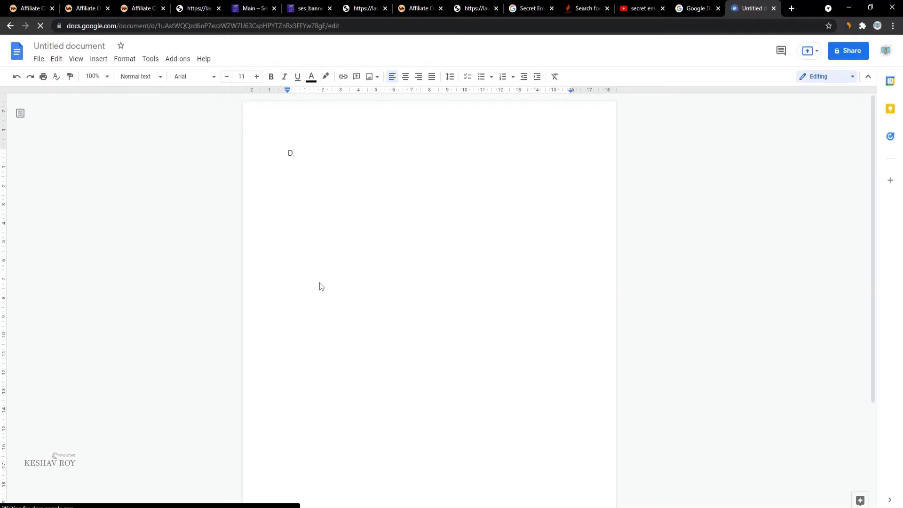
type("AFFIL")
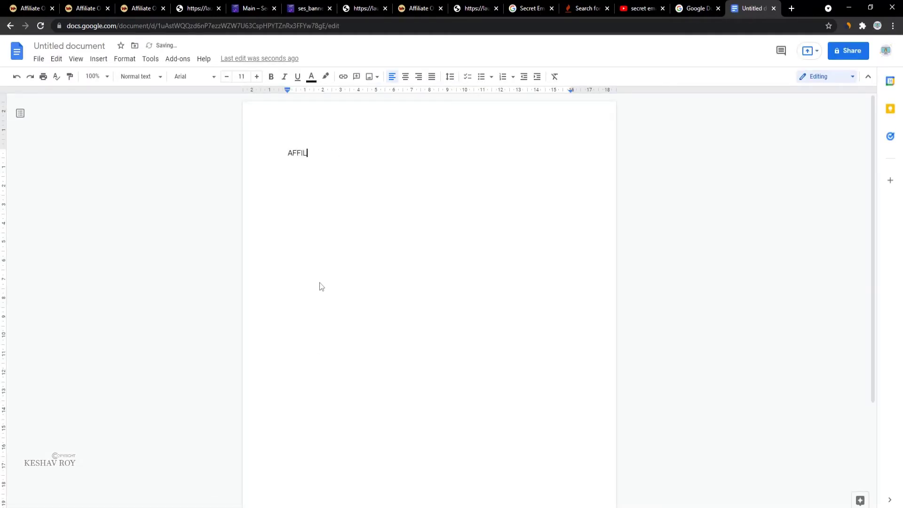
type("IATE DISCLAIMER:")
key("ctrl+a")
Step: Write "THIS VIDEO CONTAINS AFFILIATE LINK,WHERE I WILL EARN COMMISION WHEN SOMEONE BUYS FROM THE LINK" in the document
type("THIS VIDEO CONTAINS AFF")
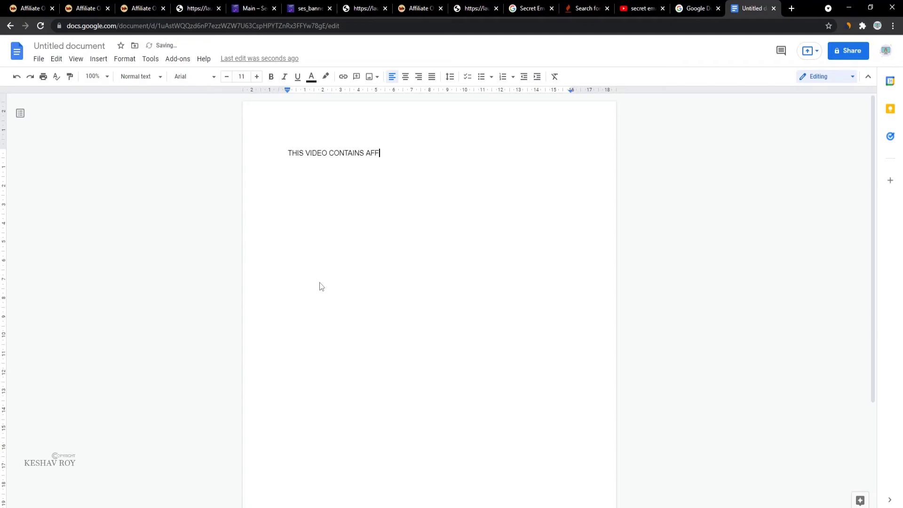
type("ILIATE LINK,WHERE I VCA")
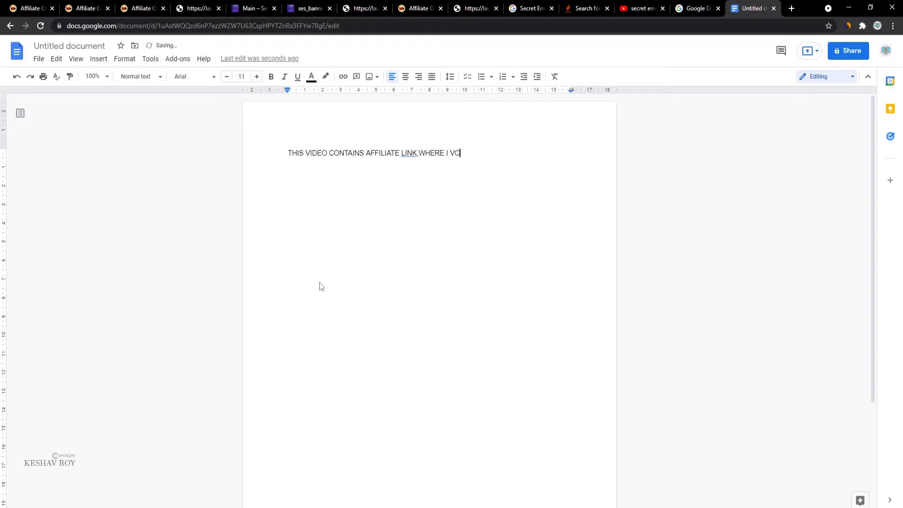
key("BackSpace")
key("BackSpace")
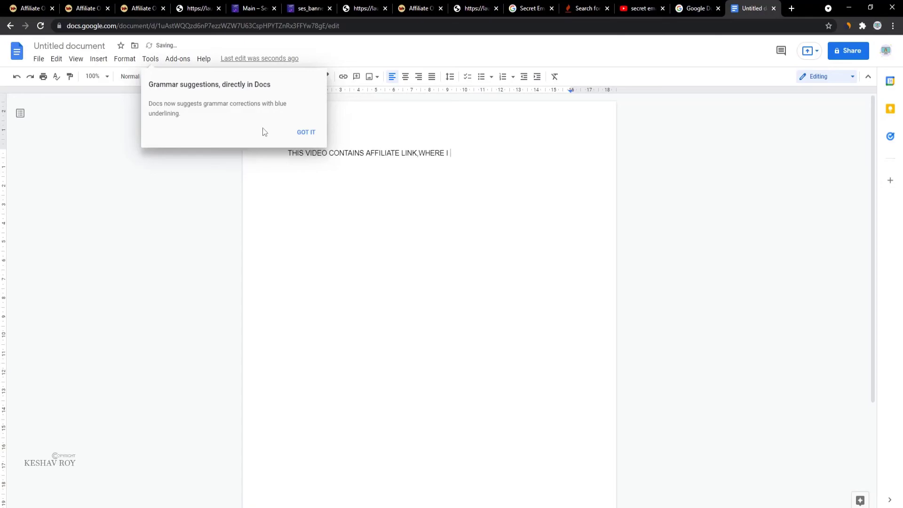
left_click(305, 132)
type("CONTAINS AFFILIATE LINK,WHERE I")
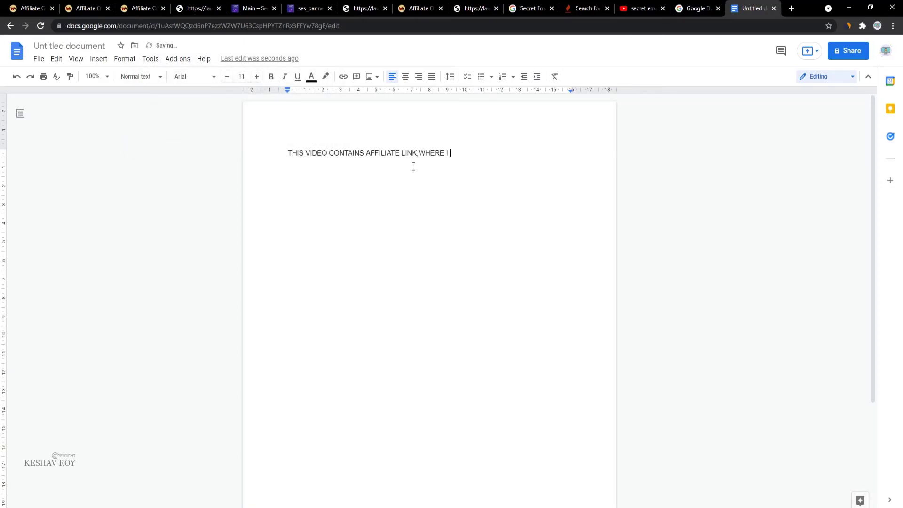
type(" WILL EARN COMMISION")
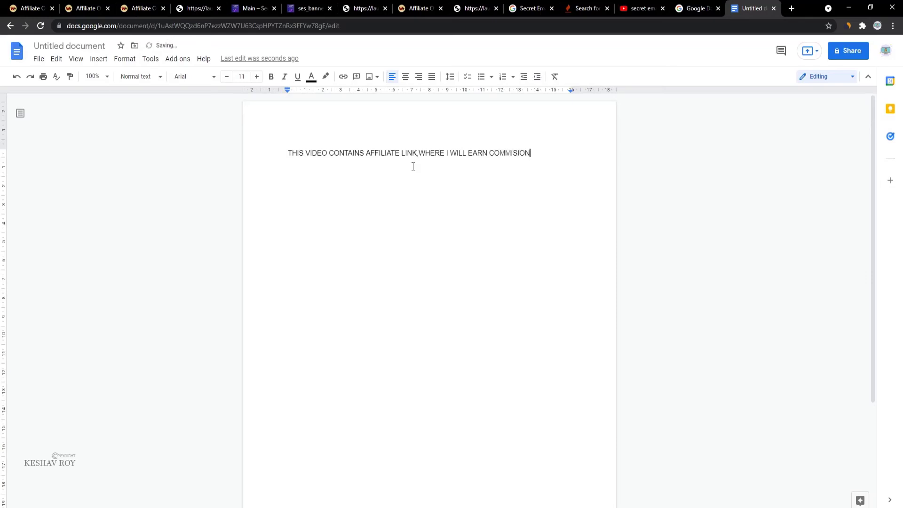
type(" WHEN SOMEONE BUYS FROM THE LINK")
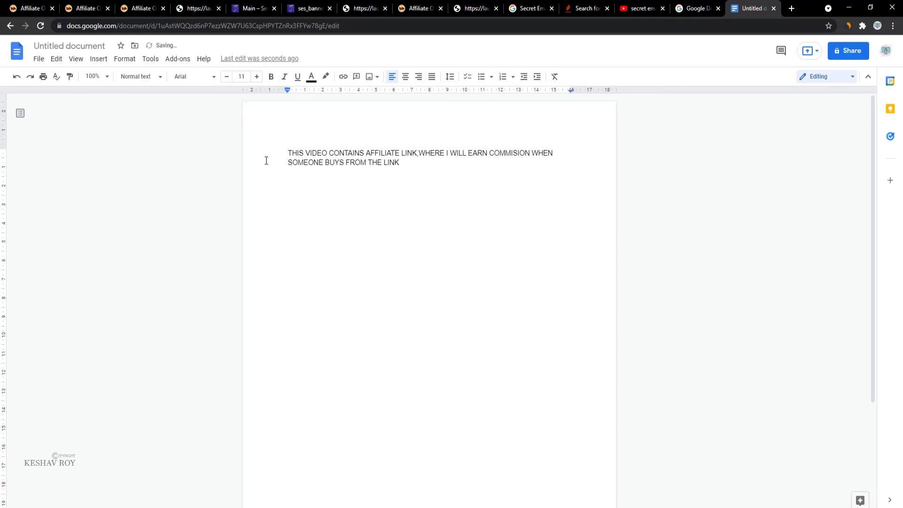
Step: Insert "DISCLOSUE:" in front of the affiliate sentence and select the document's whole text
left_click(290, 145)
type("DISCL")
type("O")
type("SUE:")
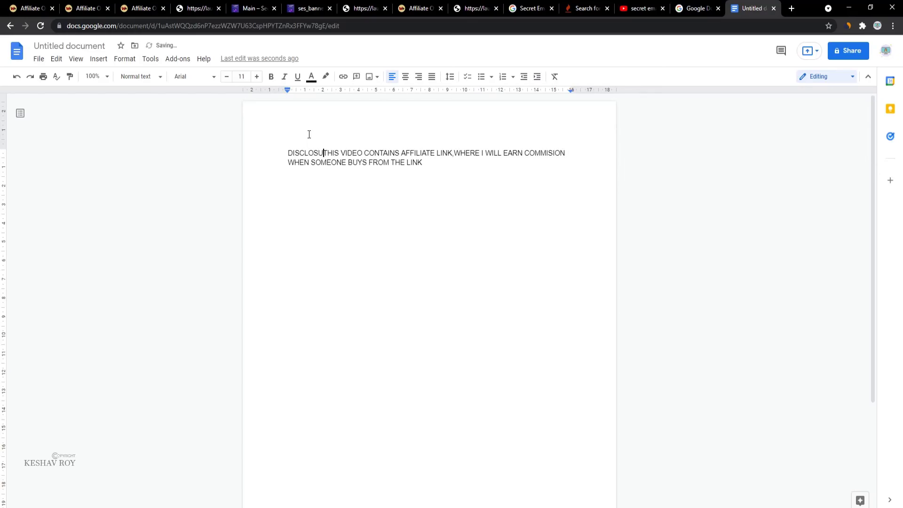
key("BackSpace")
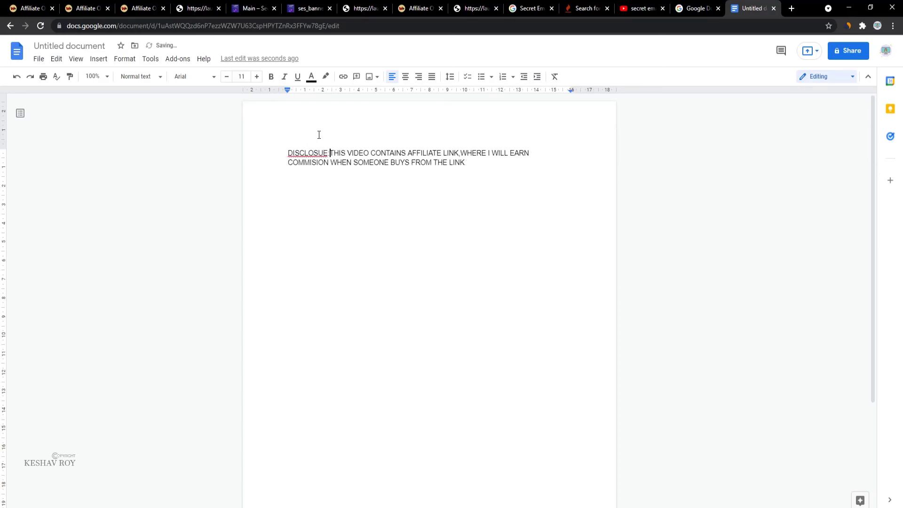
key("ctrl+a")
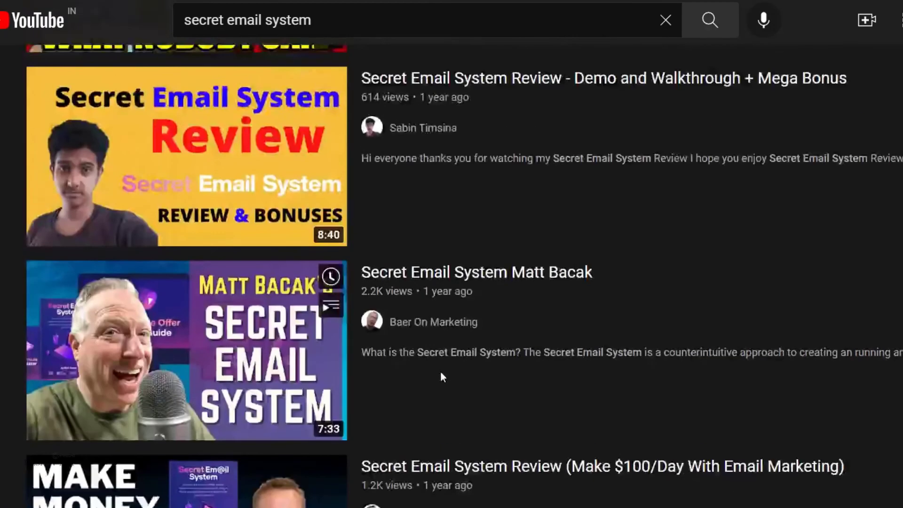
Step: Review the YouTube video results and the Google search results for Secret Email System once more
scroll(441, 373, "up", 5)
scroll(384, 357, "down", 10)
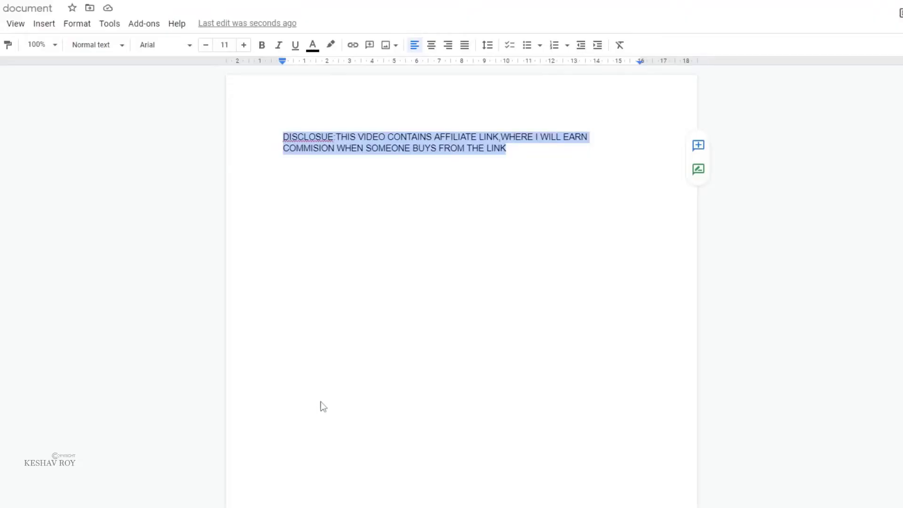
left_click(357, 148)
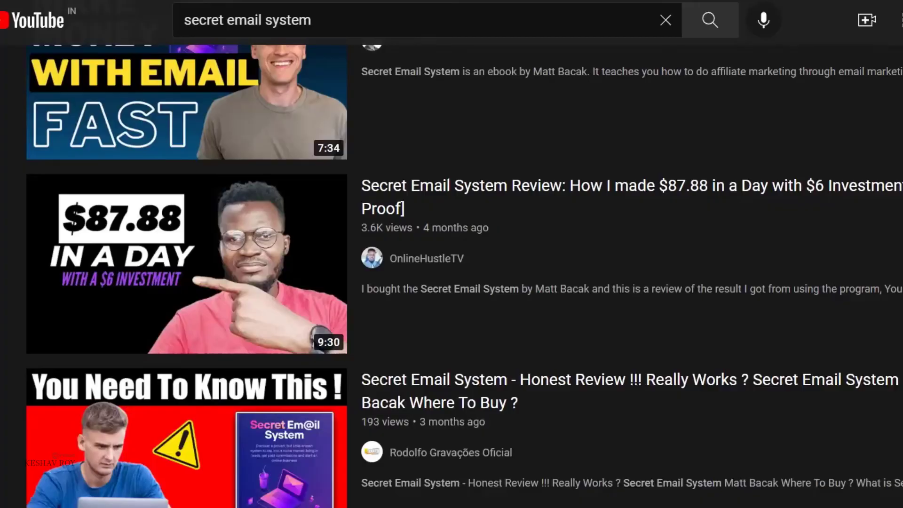
scroll(534, 427, "down", 10)
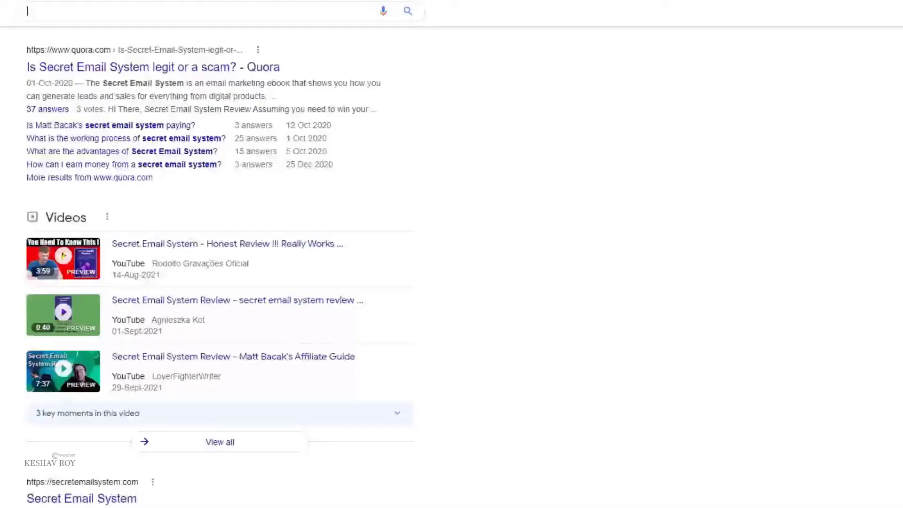
scroll(602, 318, "down", 7)
scroll(603, 318, "up", 9)
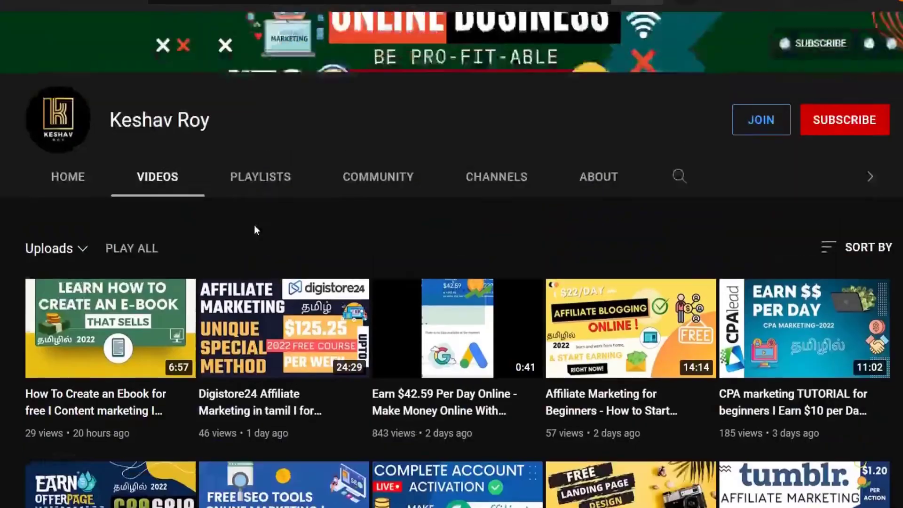
Step: Look through the uploaded videos on the YouTube channel's page, from the newest to the oldest
scroll(254, 226, "down", 15)
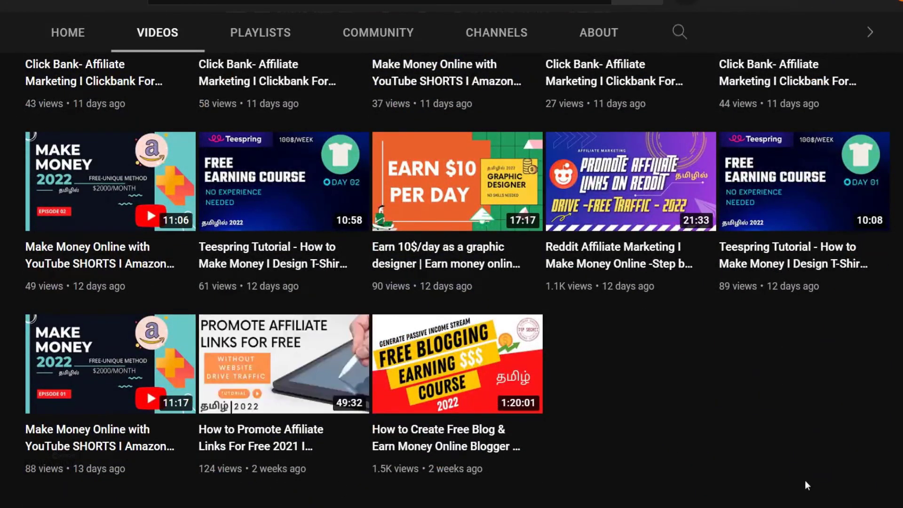
mouse_move(689, 250)
scroll(544, 397, "up", 5)
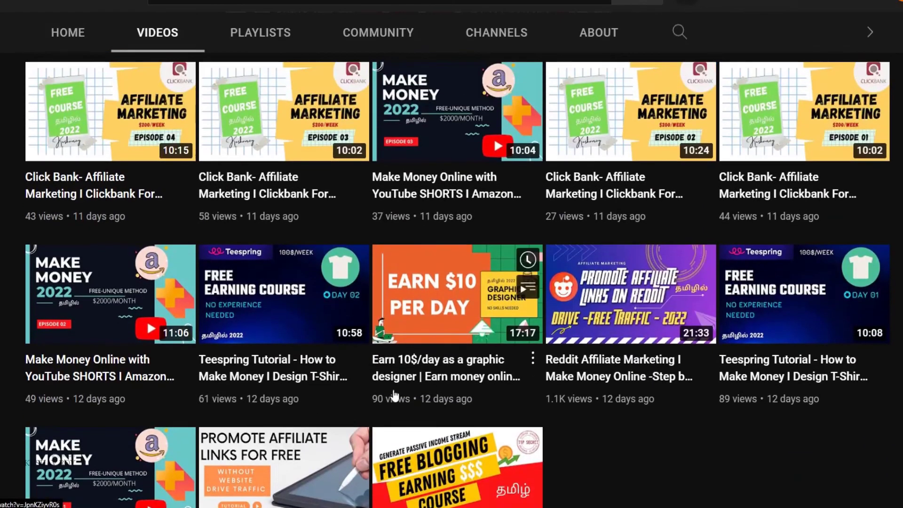
scroll(543, 398, "up", 10)
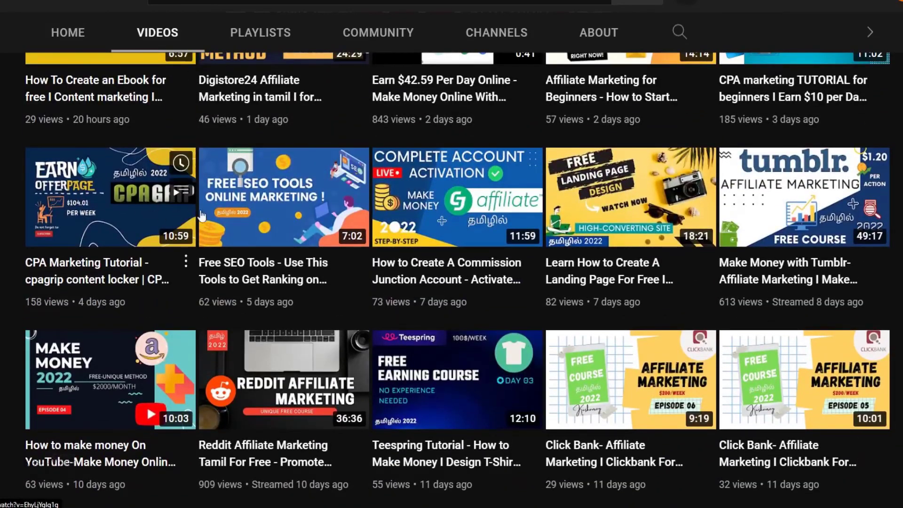
scroll(480, 281, "down", 12)
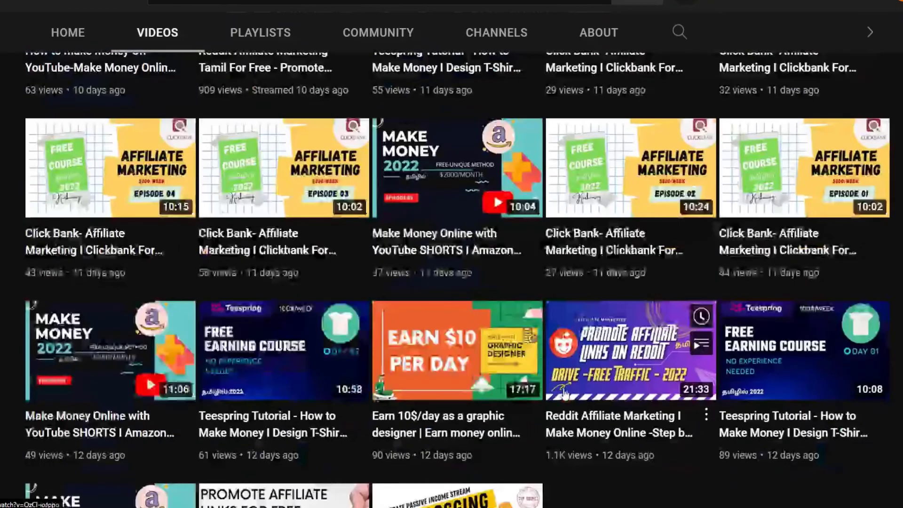
scroll(570, 394, "down", 3)
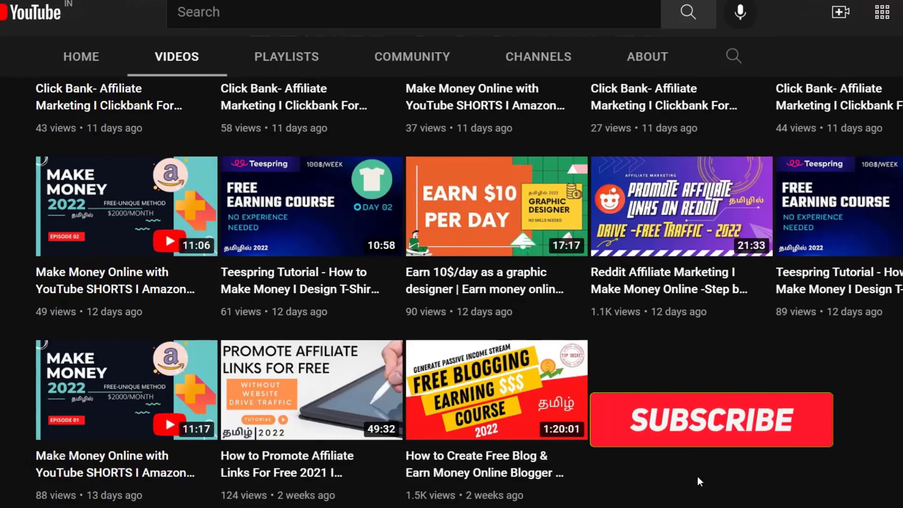
scroll(698, 476, "up", 10)
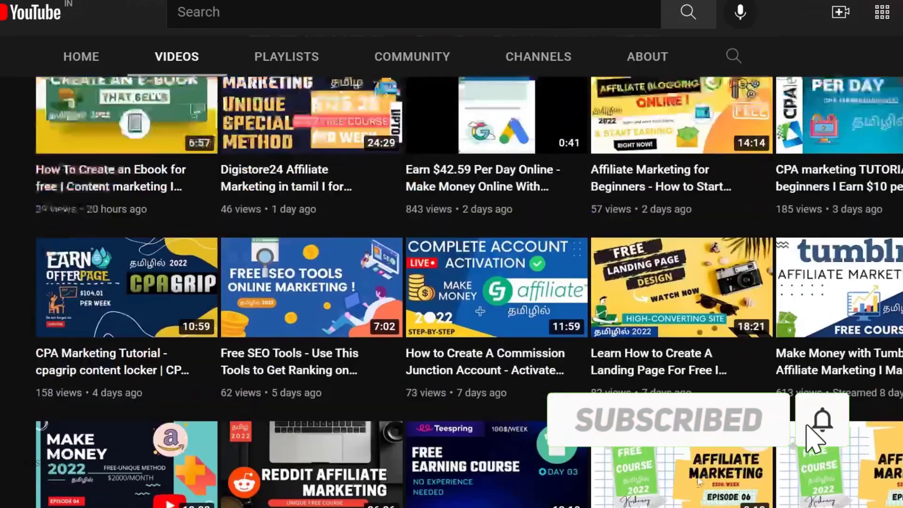
scroll(405, 382, "up", 6)
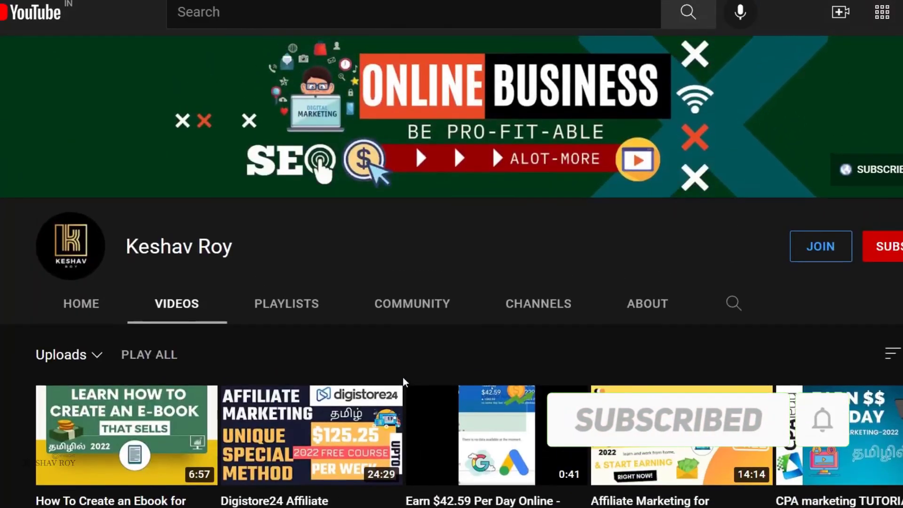